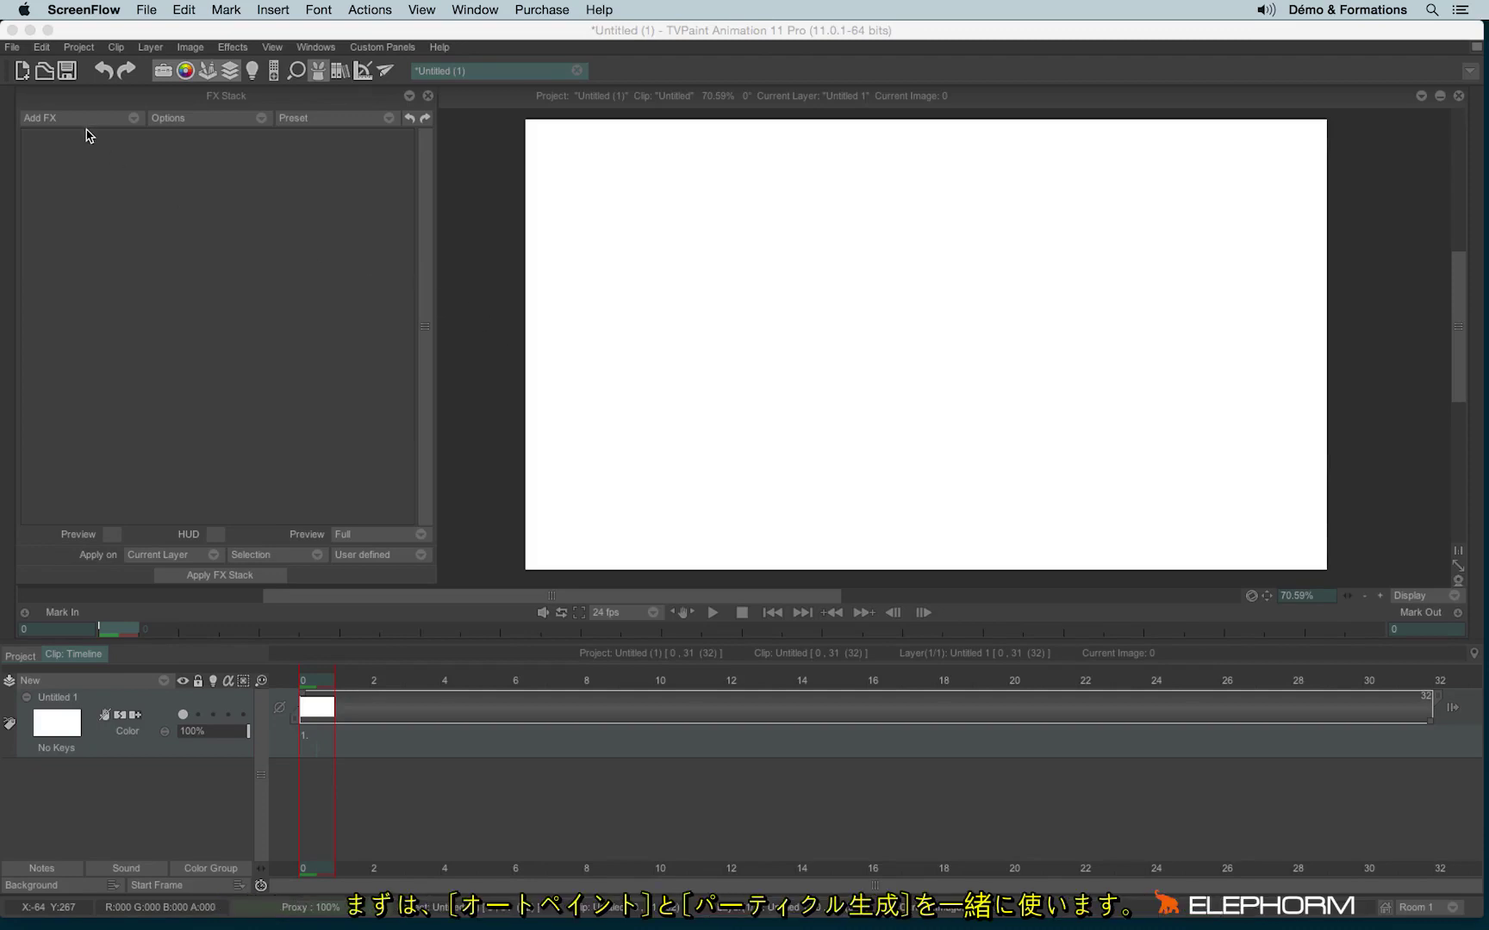
# Add the Auto Paint effect from the Paint category to the layer's FX stack
pyautogui.click(84, 126)
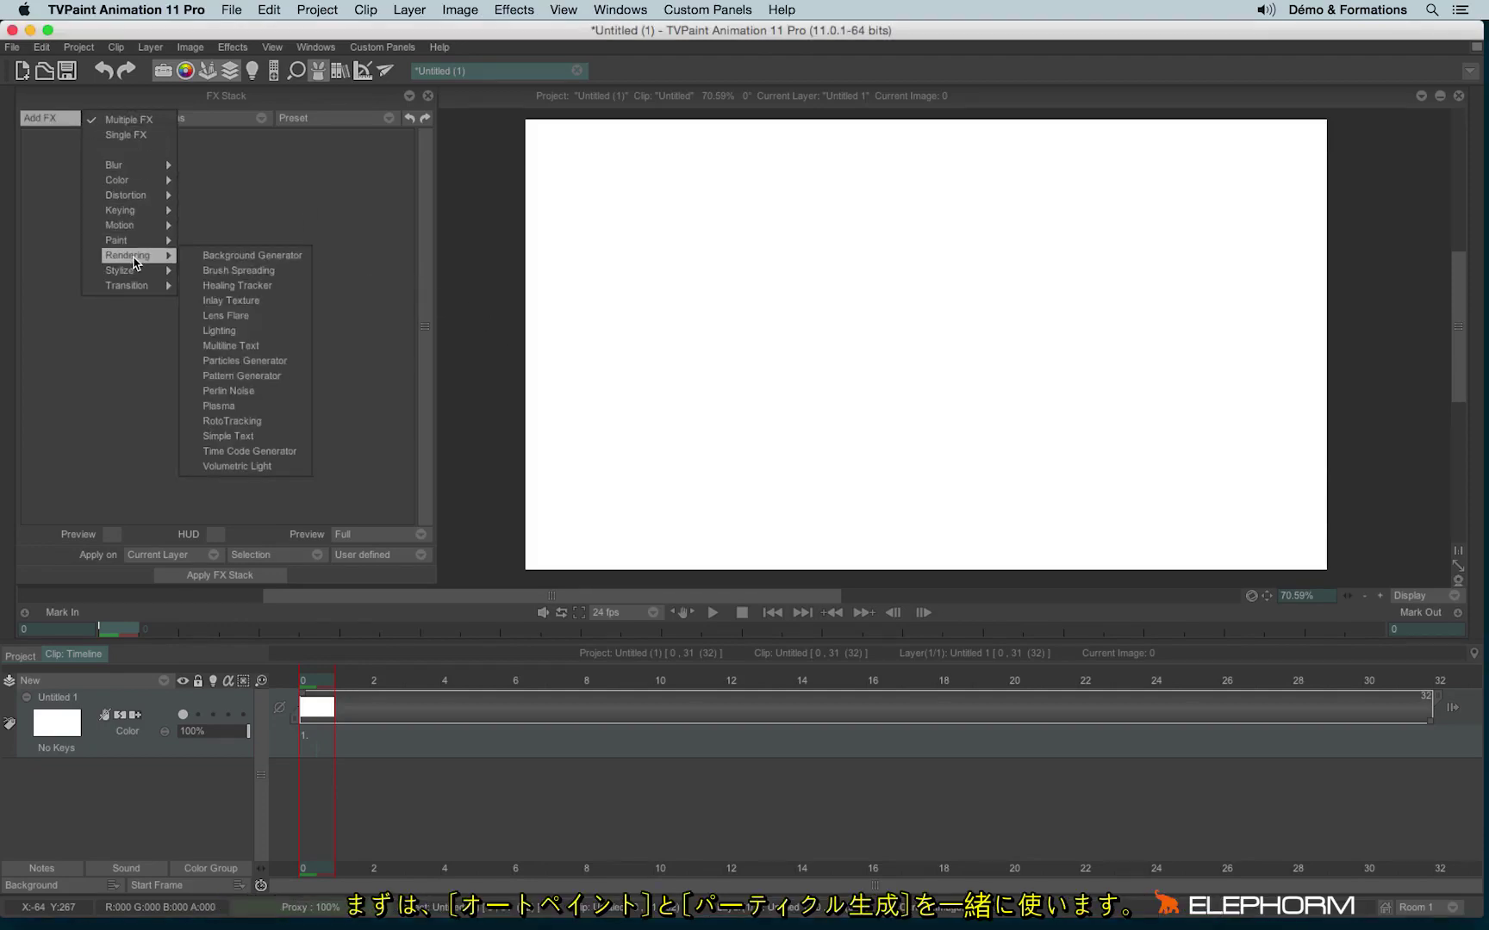
pyautogui.moveTo(135, 243)
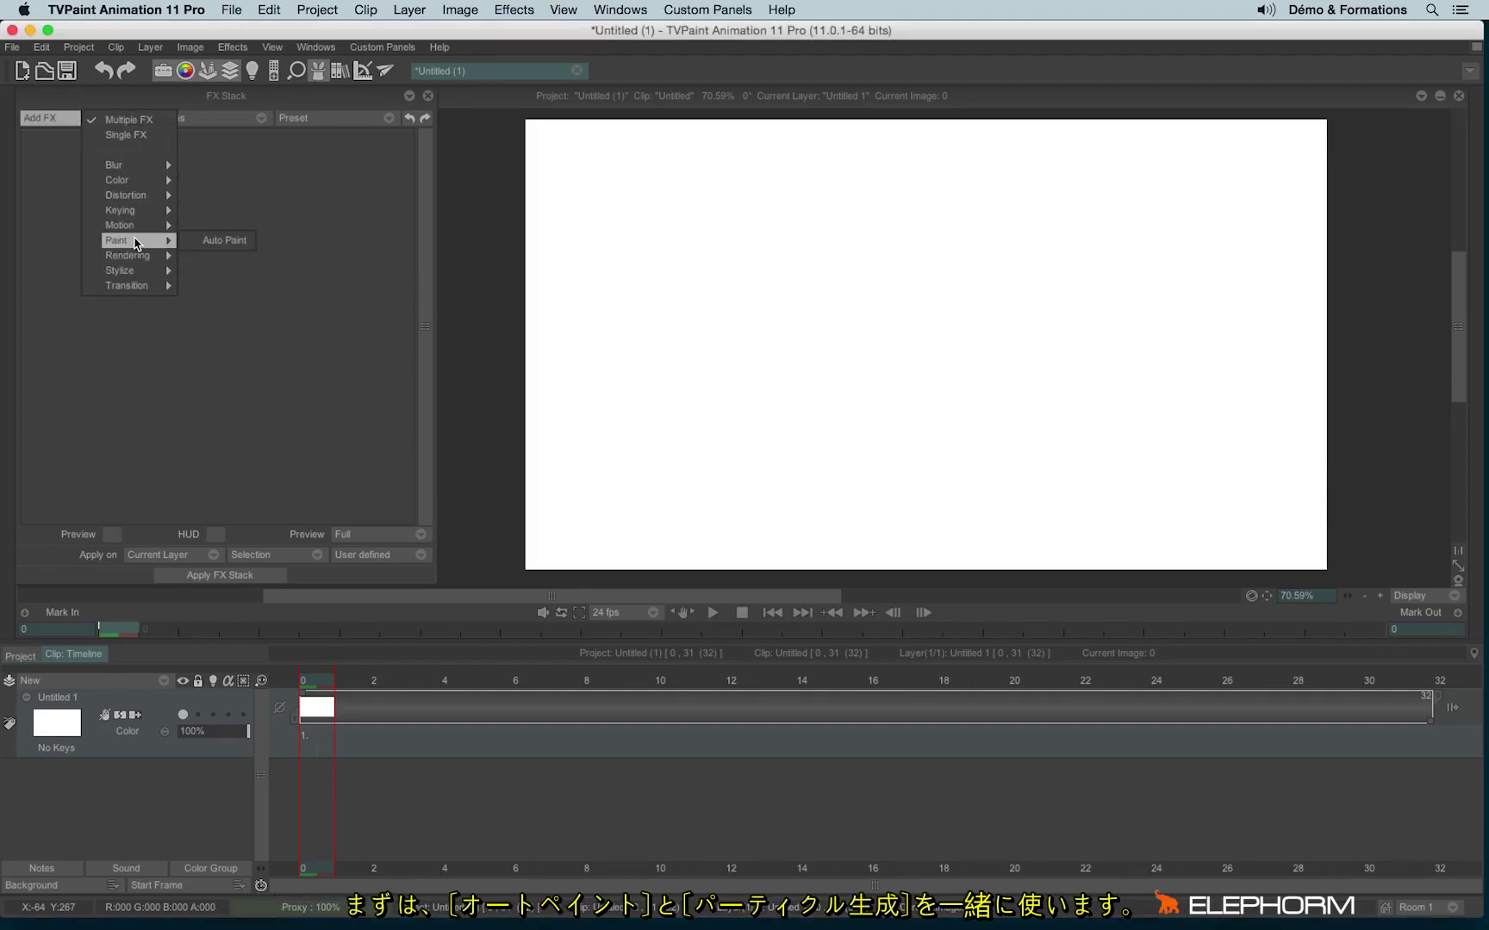
pyautogui.click(217, 243)
# Record red freehand strokes spelling 'TVPaint!' on the canvas for Auto Paint
pyautogui.click(232, 177)
pyautogui.moveTo(559, 276); pyautogui.dragTo(738, 189)
pyautogui.moveTo(637, 243); pyautogui.dragTo(651, 304)
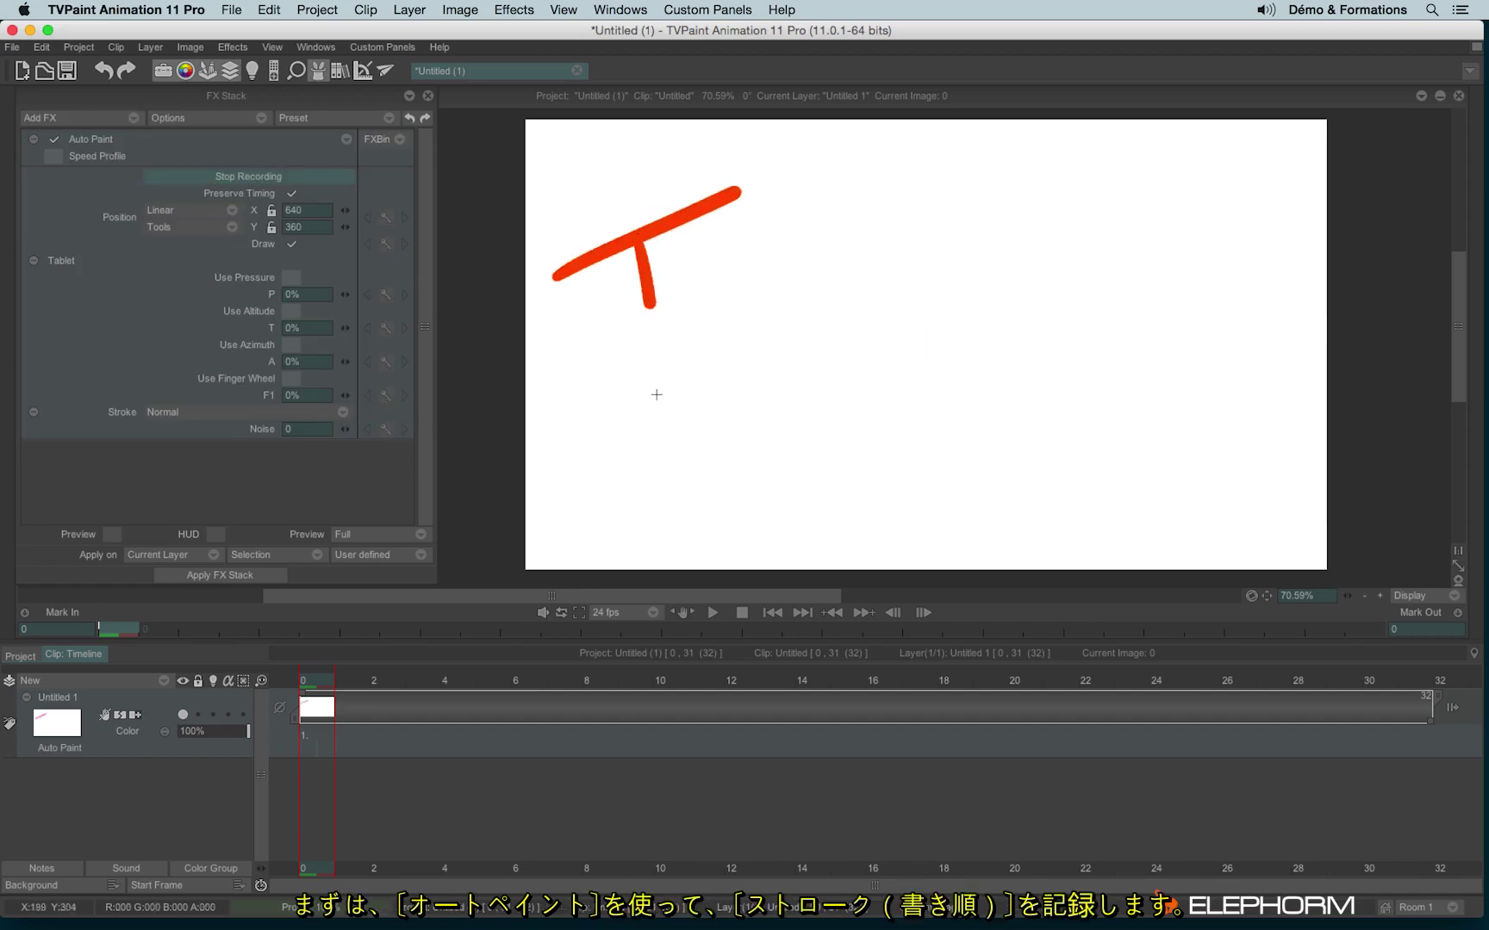
pyautogui.moveTo(657, 395); pyautogui.dragTo(670, 461)
pyautogui.moveTo(697, 288)
pyautogui.mouseDown()
pyautogui.moveTo(741, 442)
pyautogui.moveTo(825, 443)
pyautogui.mouseUp()
pyautogui.moveTo(803, 269); pyautogui.dragTo(835, 311)
pyautogui.moveTo(929, 355)
pyautogui.mouseDown()
pyautogui.moveTo(891, 372)
pyautogui.moveTo(974, 426)
pyautogui.mouseUp()
pyautogui.moveTo(983, 363); pyautogui.dragTo(1018, 422)
pyautogui.moveTo(991, 315)
pyautogui.mouseDown()
pyautogui.moveTo(1068, 349)
pyautogui.moveTo(1088, 427)
pyautogui.mouseUp()
pyautogui.moveTo(1139, 274)
pyautogui.mouseDown()
pyautogui.moveTo(1131, 327)
pyautogui.moveTo(1155, 430)
pyautogui.mouseUp()
pyautogui.moveTo(1111, 372); pyautogui.dragTo(1179, 338)
pyautogui.moveTo(1273, 203); pyautogui.dragTo(1246, 407)
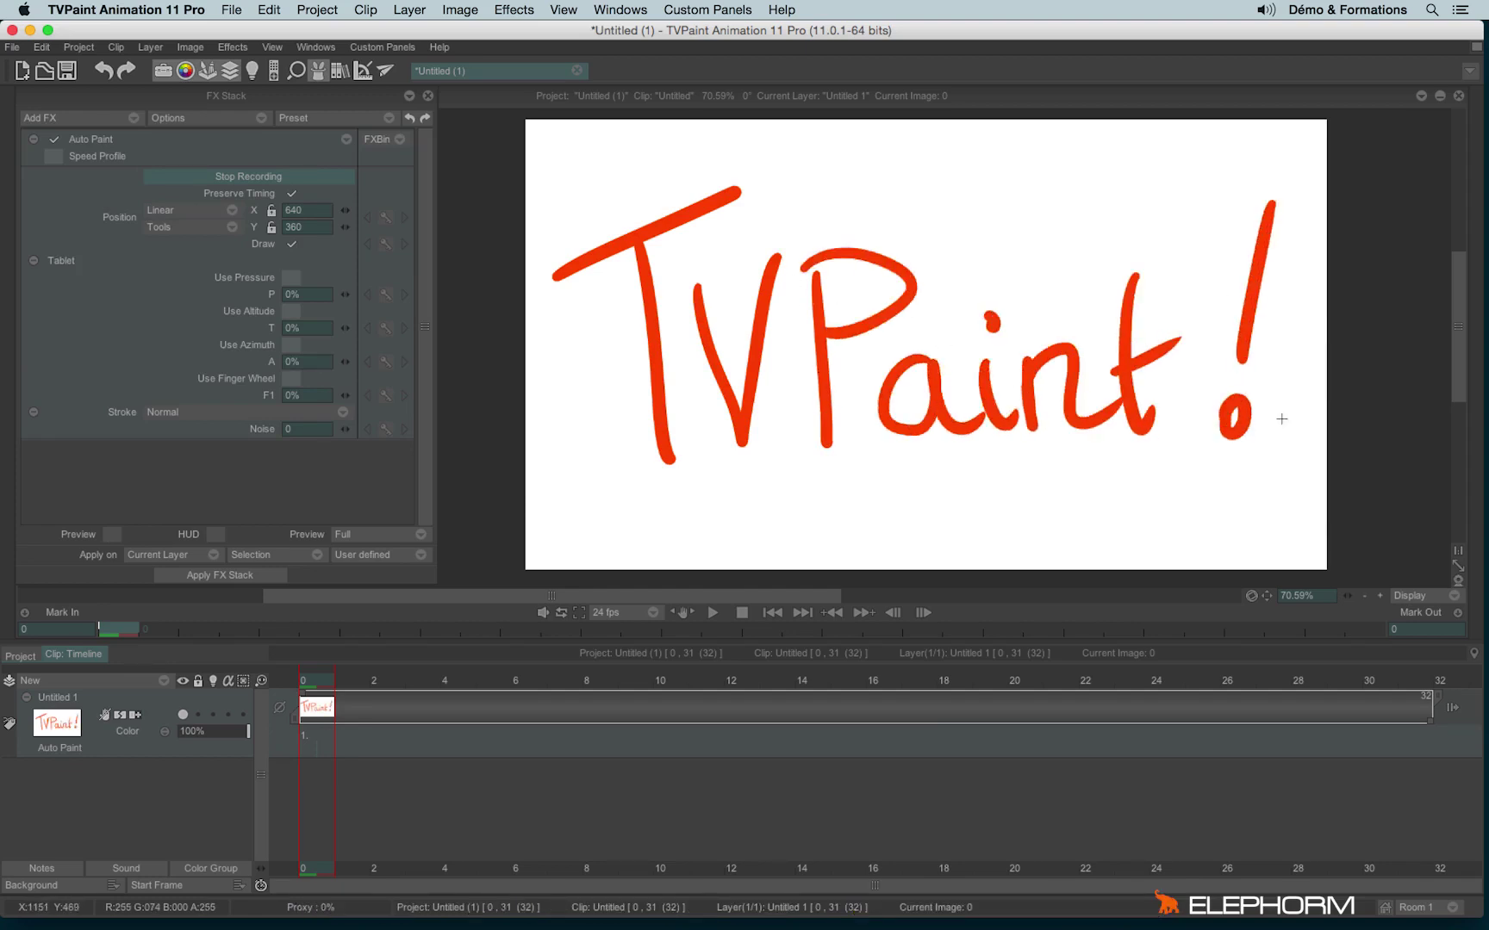
# Stop the Auto Paint stroke recording and zoom the timeline out
pyautogui.click(253, 179)
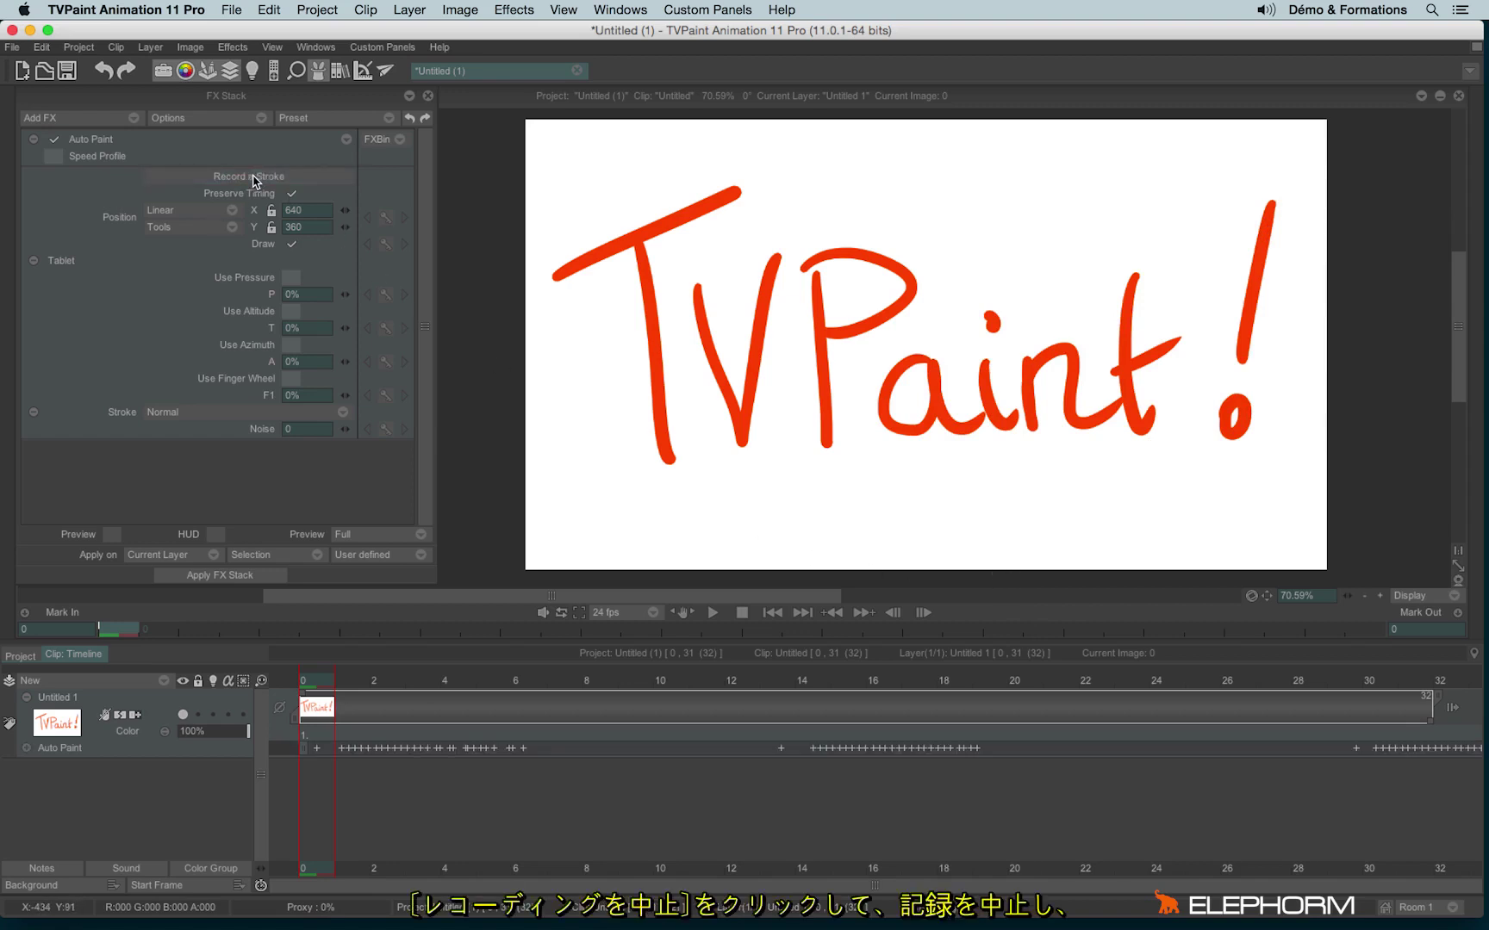
pyautogui.click(261, 683)
pyautogui.click(261, 683)
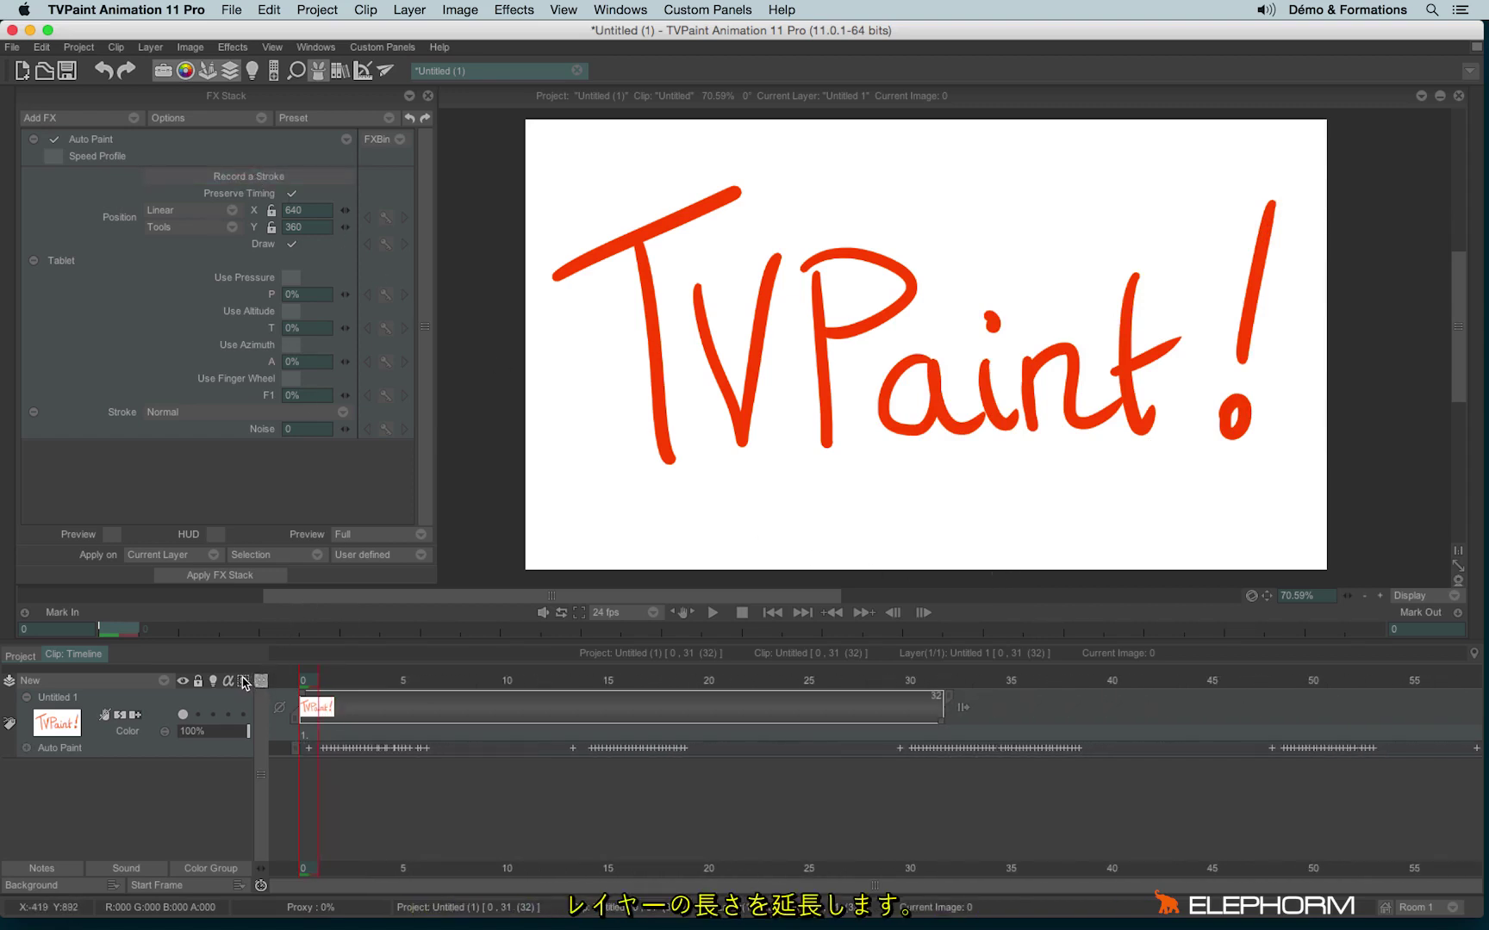
# Lengthen the layer to 182 frames, confirming the Increase Layer Length dialog
pyautogui.moveTo(941, 728); pyautogui.dragTo(1486, 778)
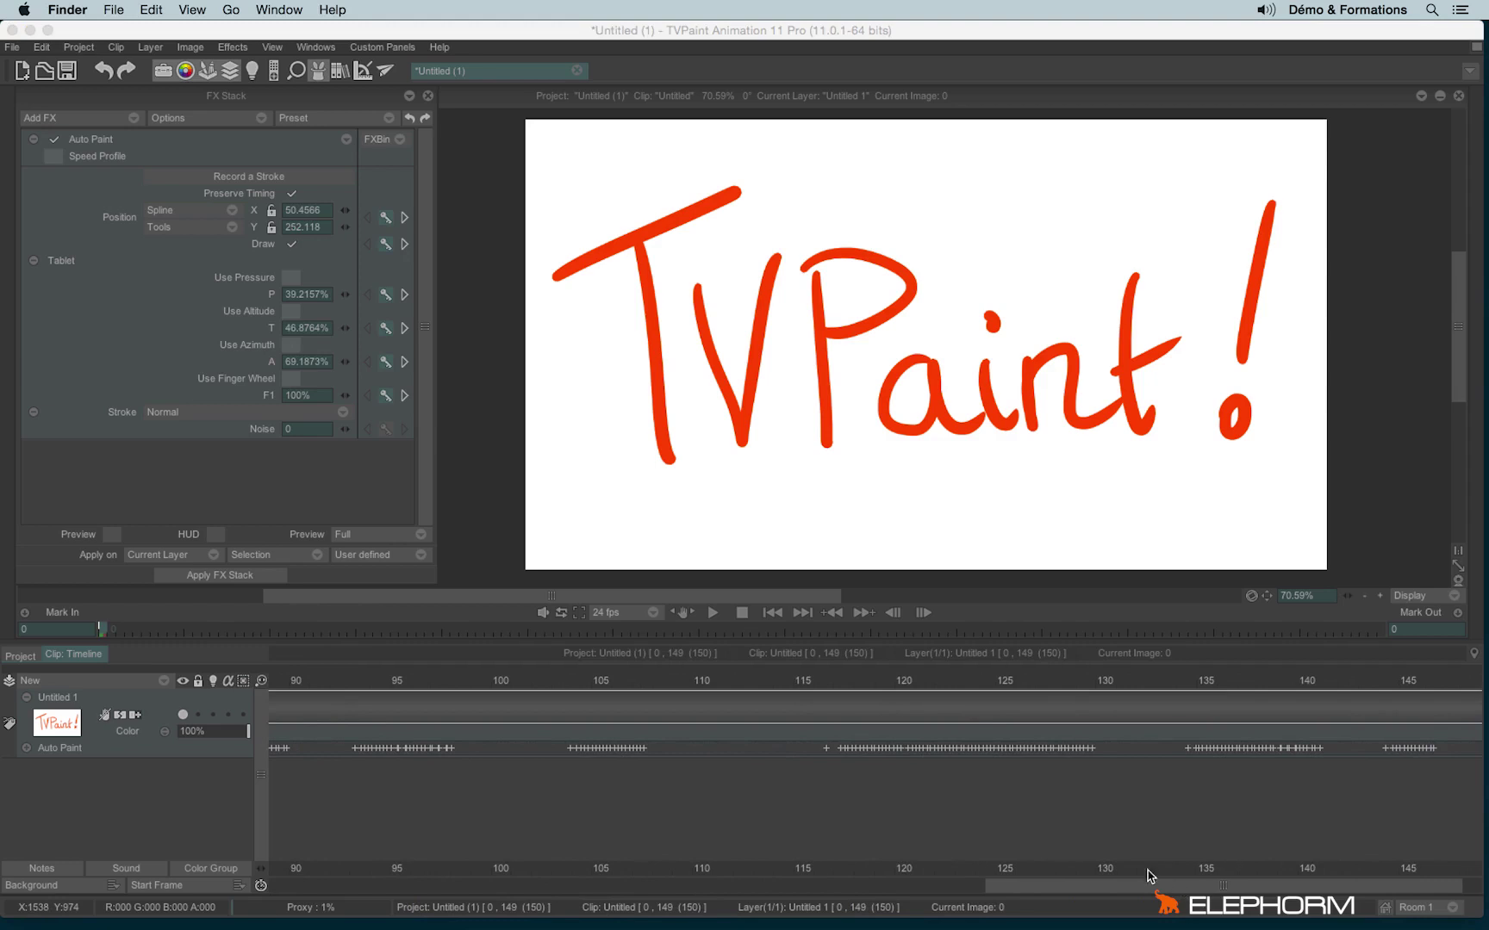
pyautogui.click(263, 681)
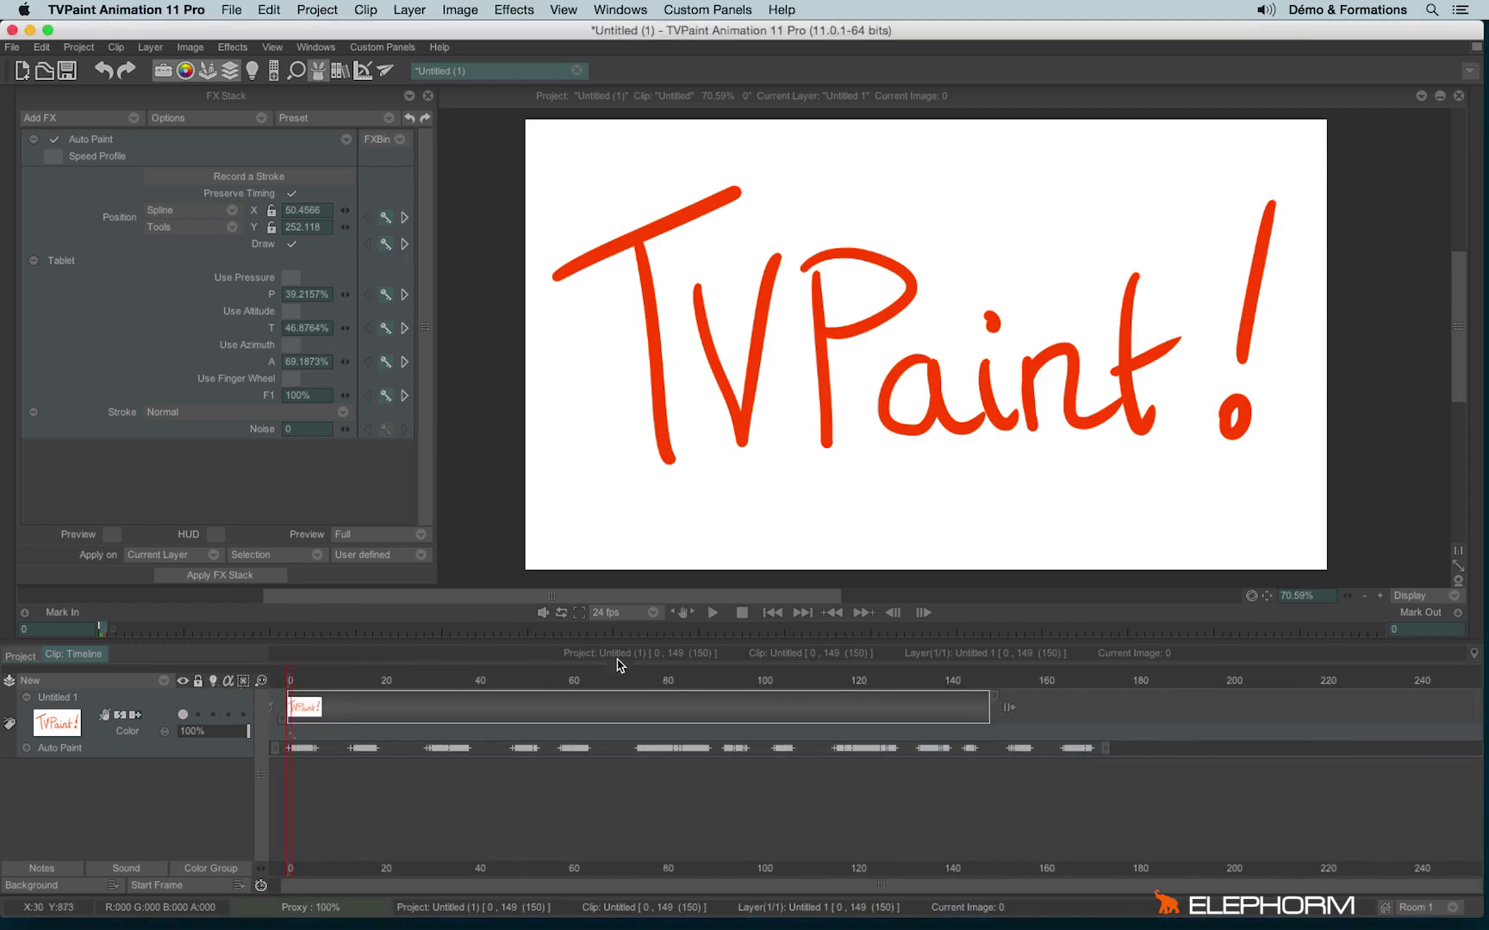
pyautogui.moveTo(999, 700); pyautogui.dragTo(1143, 703)
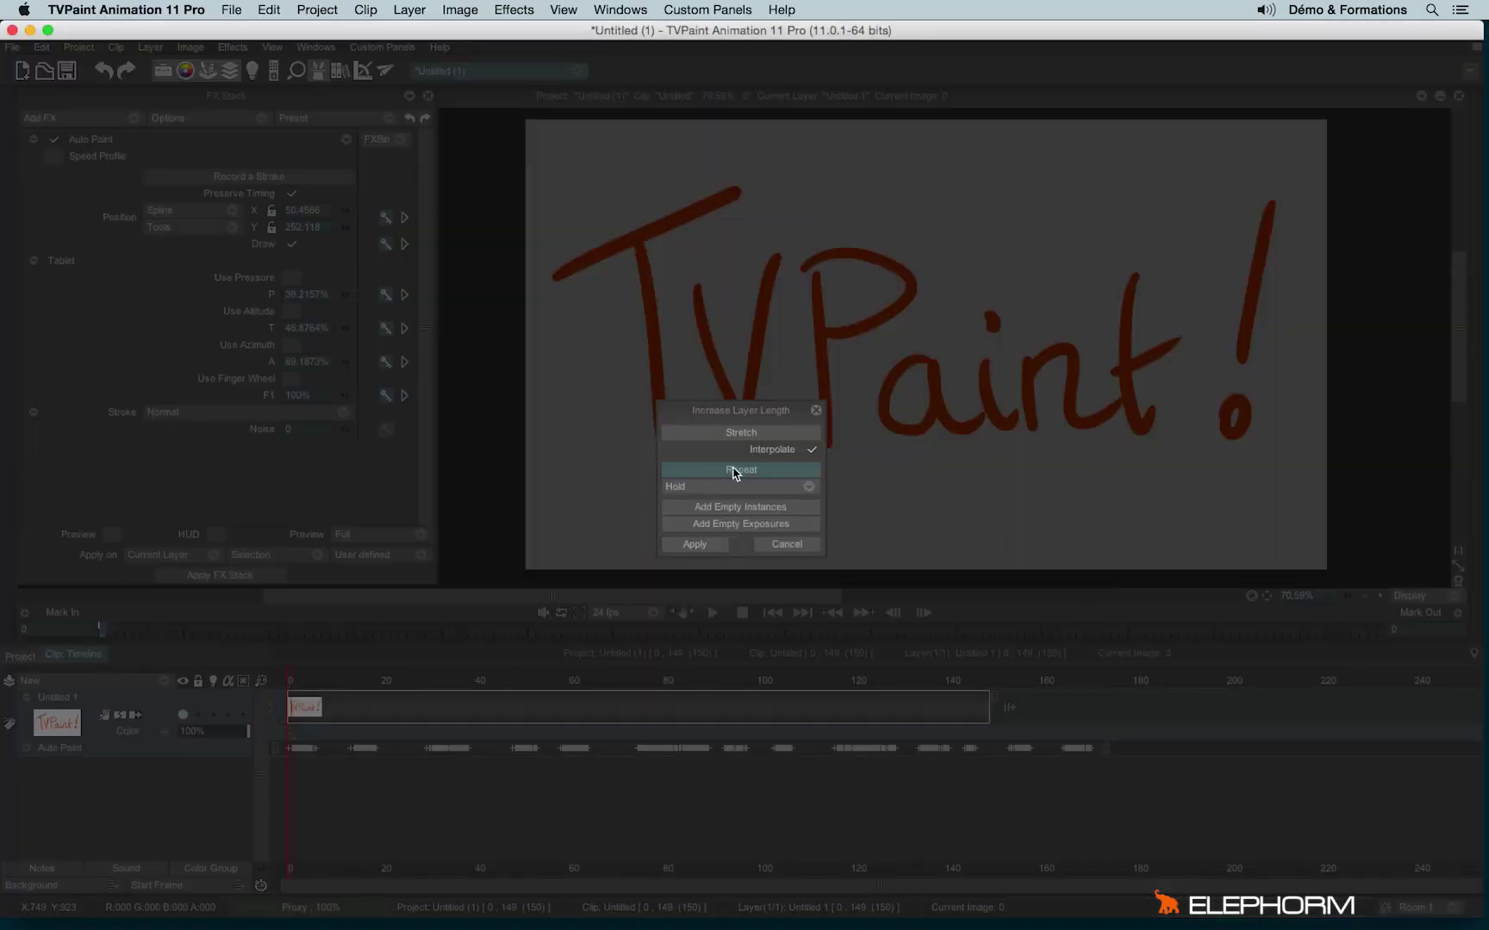
pyautogui.click(695, 545)
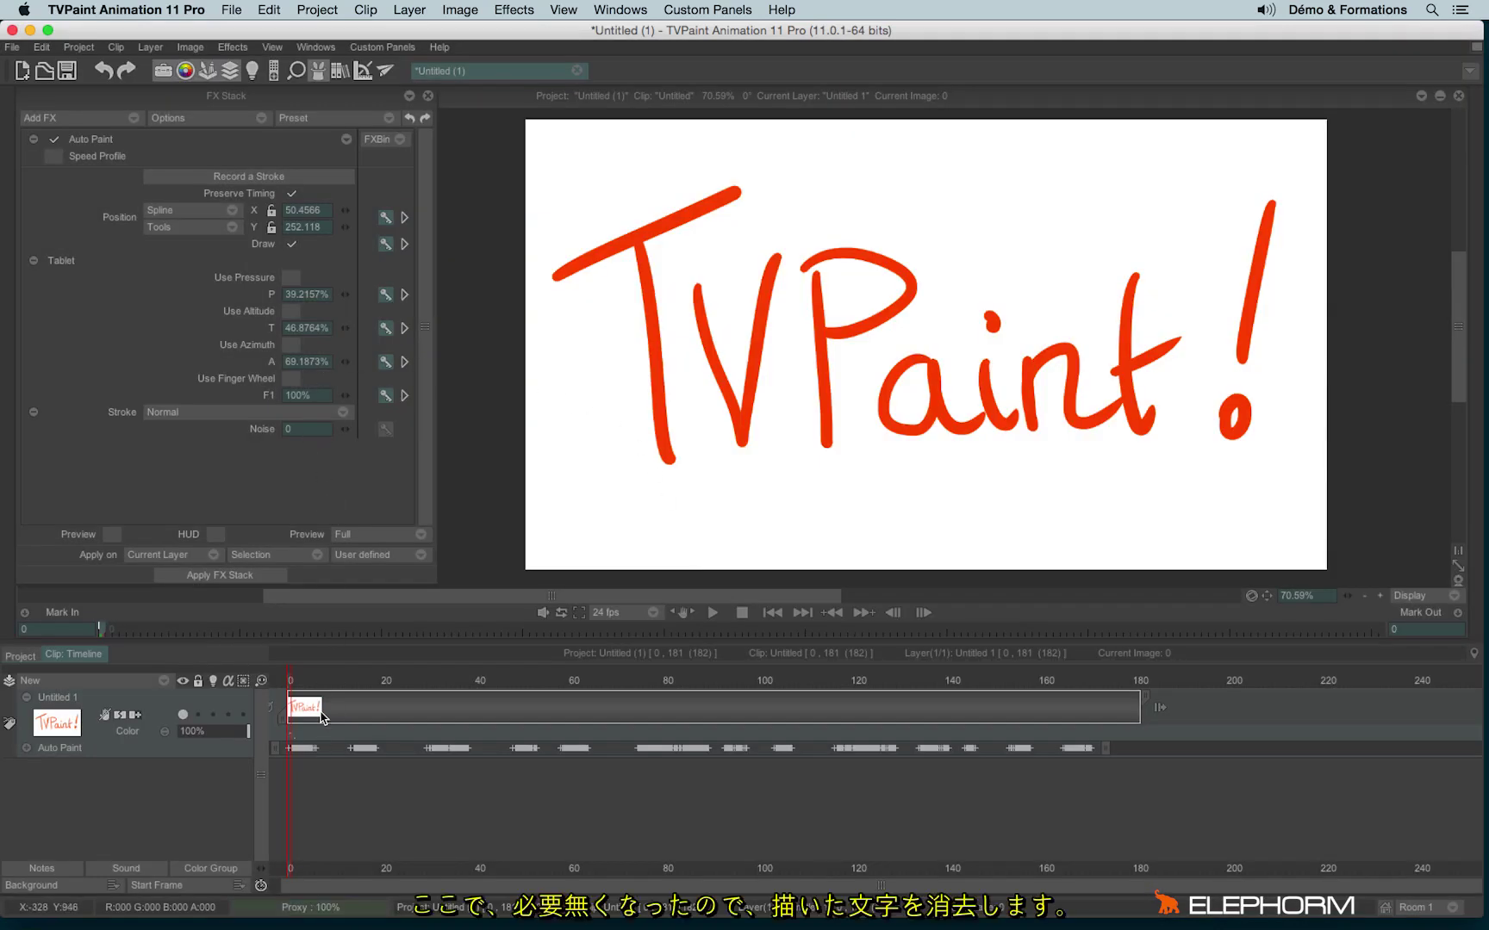
# Erase the lettering, enable the FX preview, and scrub to watch the strokes replay
pyautogui.press('BackSpace')
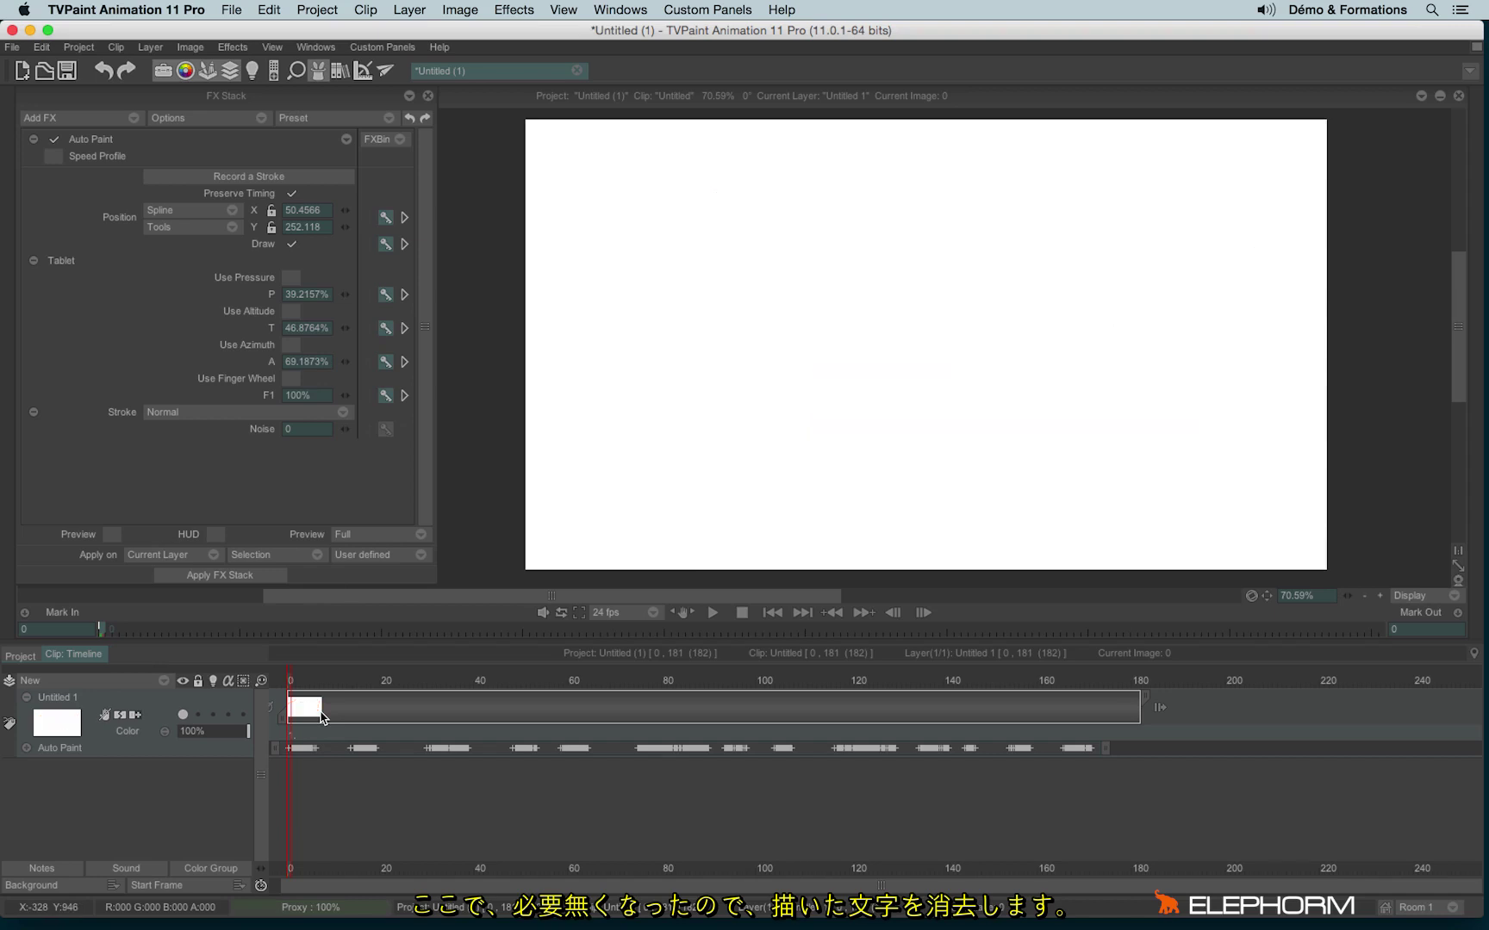
pyautogui.click(113, 535)
pyautogui.moveTo(293, 676)
pyautogui.mouseDown()
pyautogui.moveTo(738, 679)
pyautogui.moveTo(642, 681)
pyautogui.mouseUp()
pyautogui.moveTo(481, 694)
pyautogui.mouseDown()
pyautogui.moveTo(272, 693)
pyautogui.moveTo(455, 679)
pyautogui.moveTo(289, 679)
pyautogui.mouseUp()
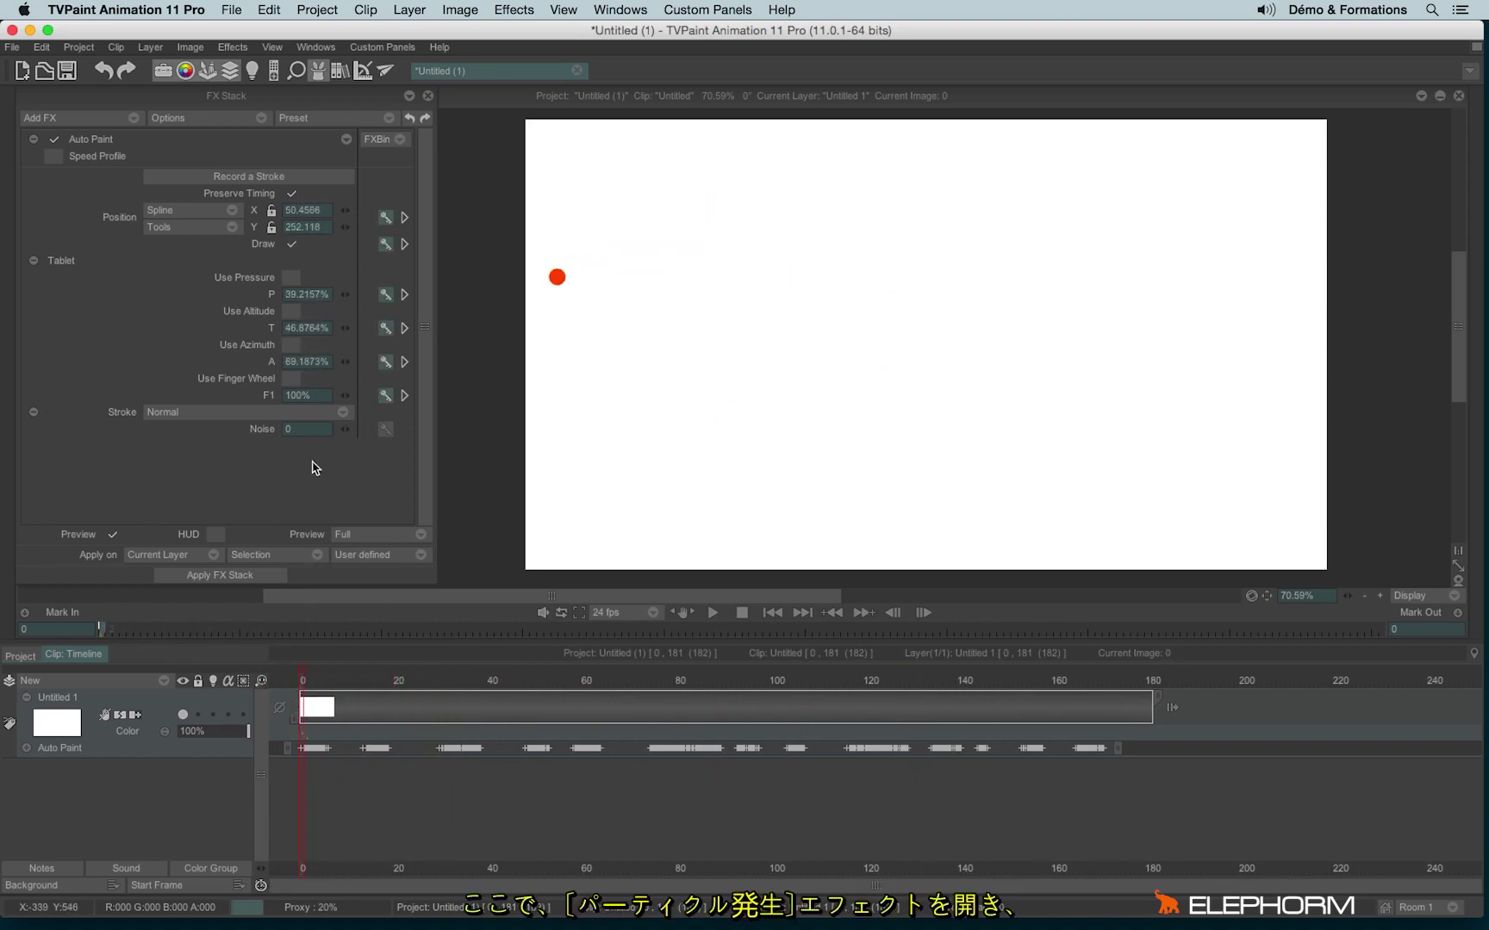
# Add a Particles Generator effect from the Rendering category above Auto Paint
pyautogui.click(113, 120)
pyautogui.moveTo(174, 202)
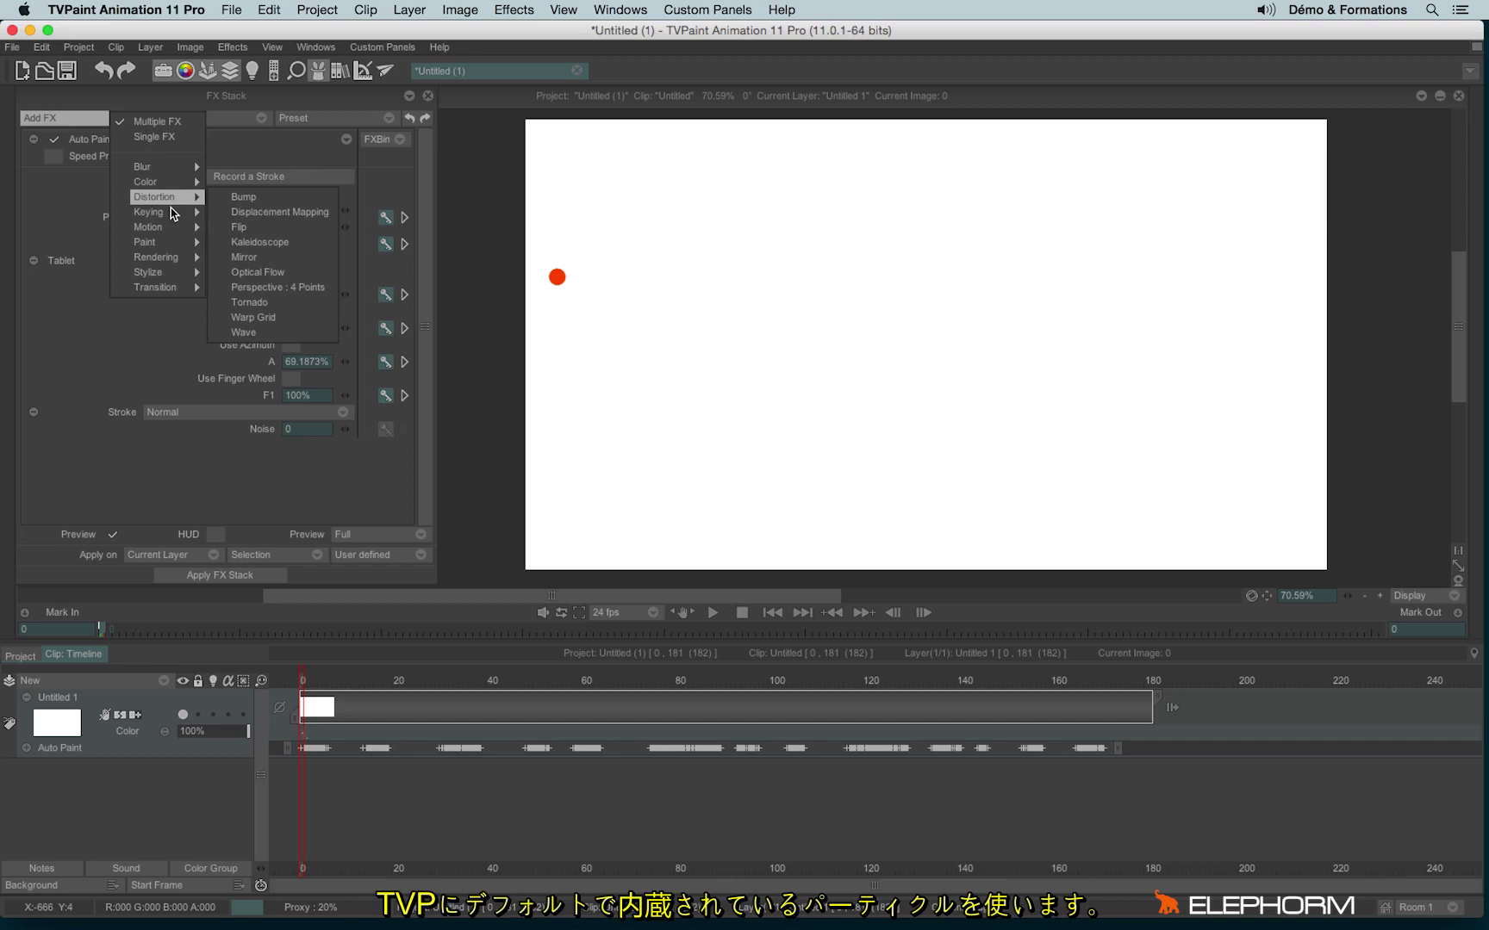
pyautogui.moveTo(168, 261)
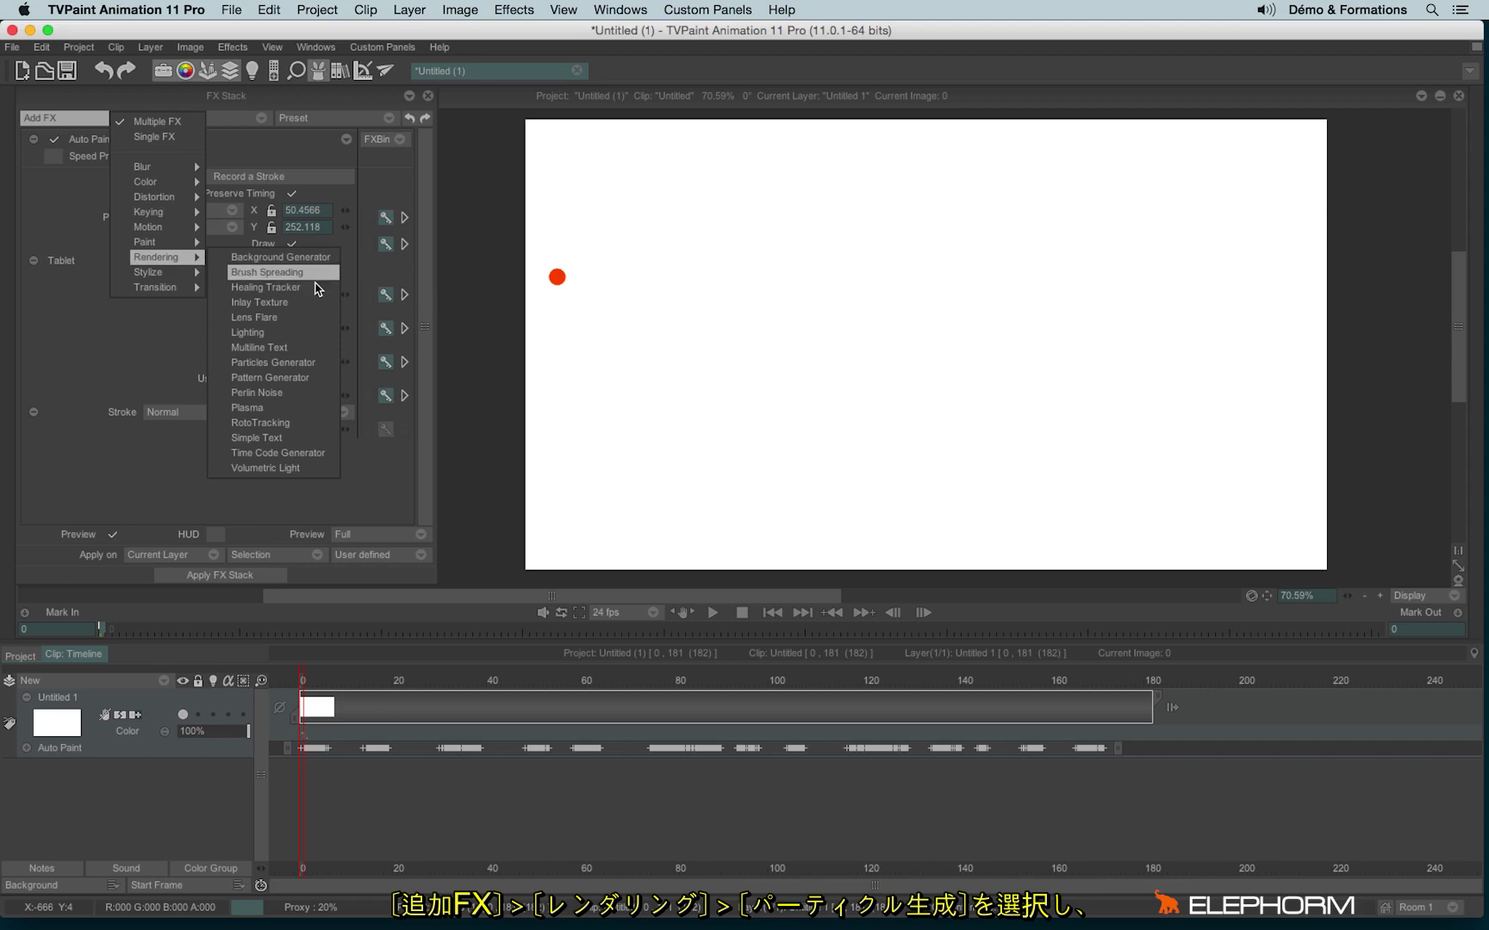
pyautogui.click(323, 366)
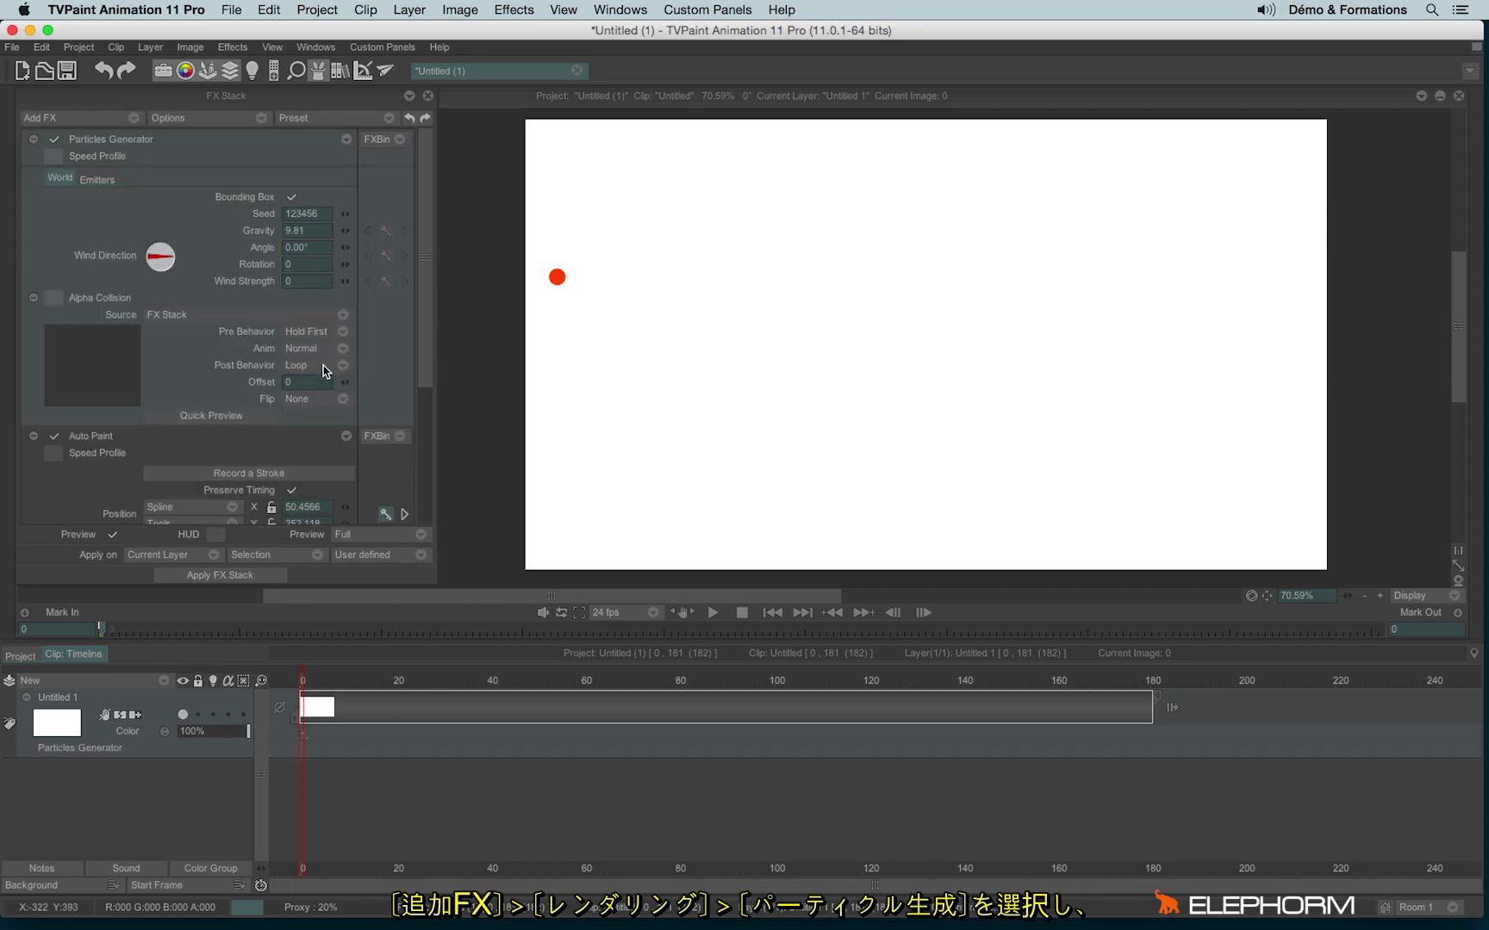
# Load the sci-fi hotwarp preset from the FXBin browser into the Particles Generator
pyautogui.click(383, 144)
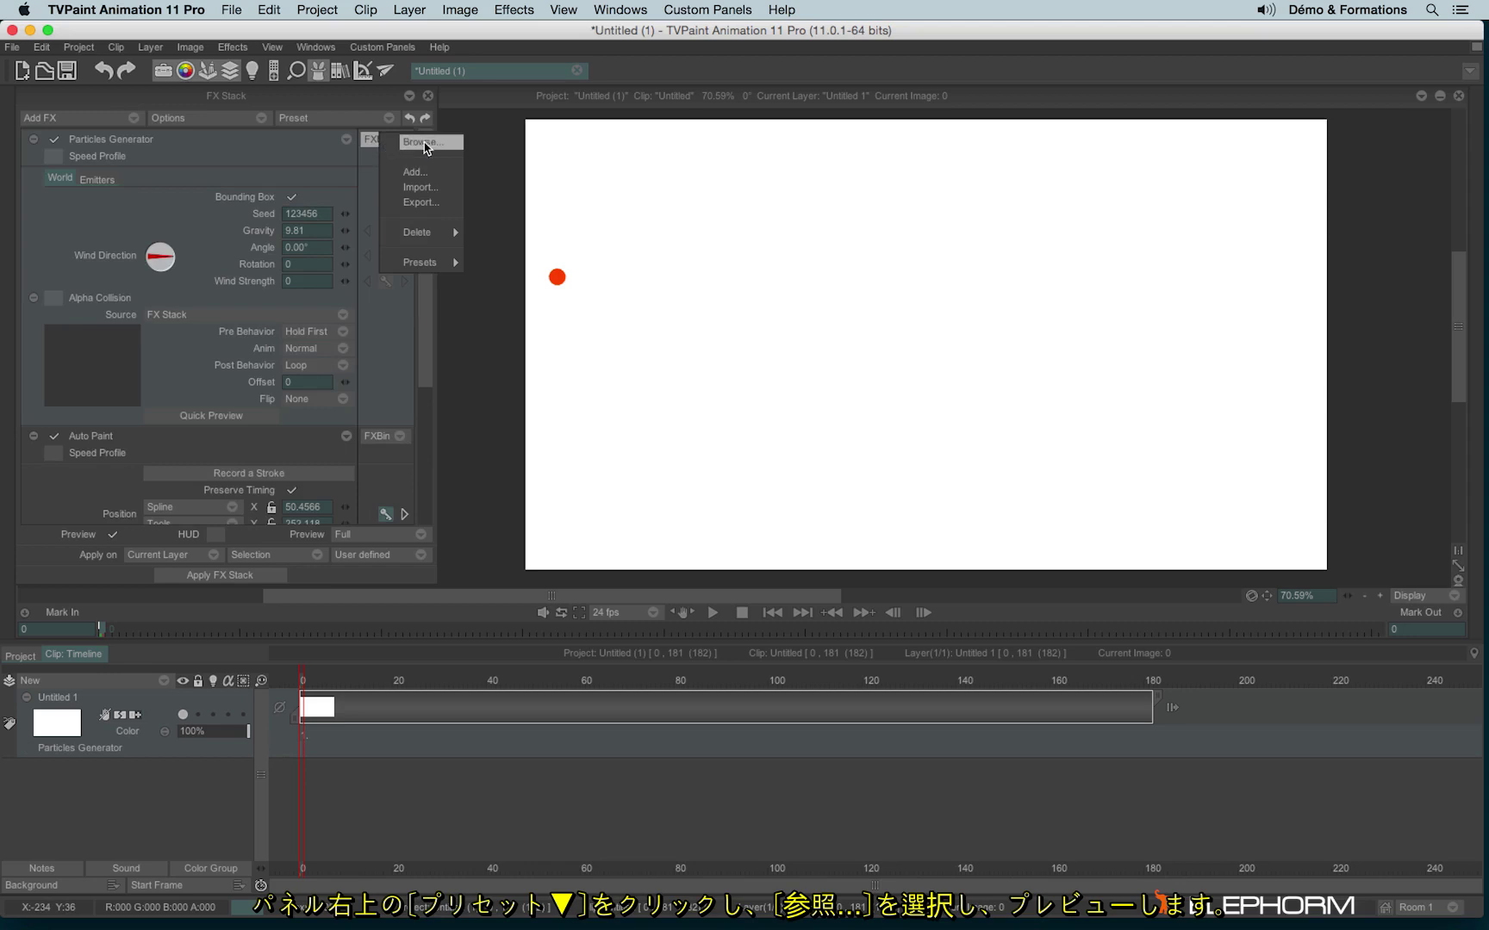
pyautogui.click(426, 143)
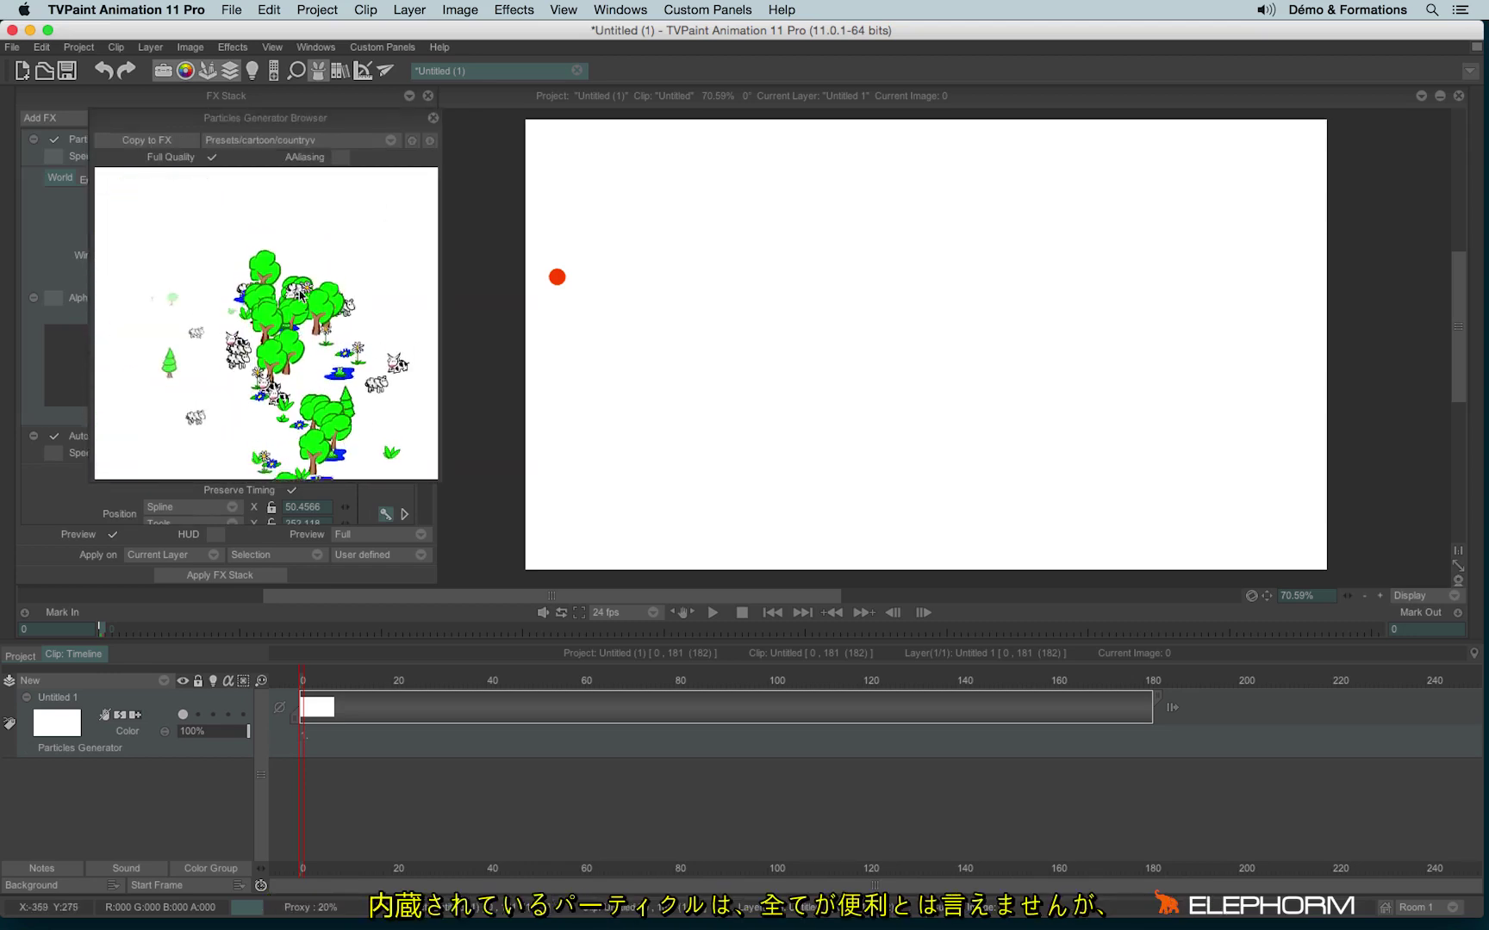
pyautogui.click(387, 140)
pyautogui.moveTo(517, 219)
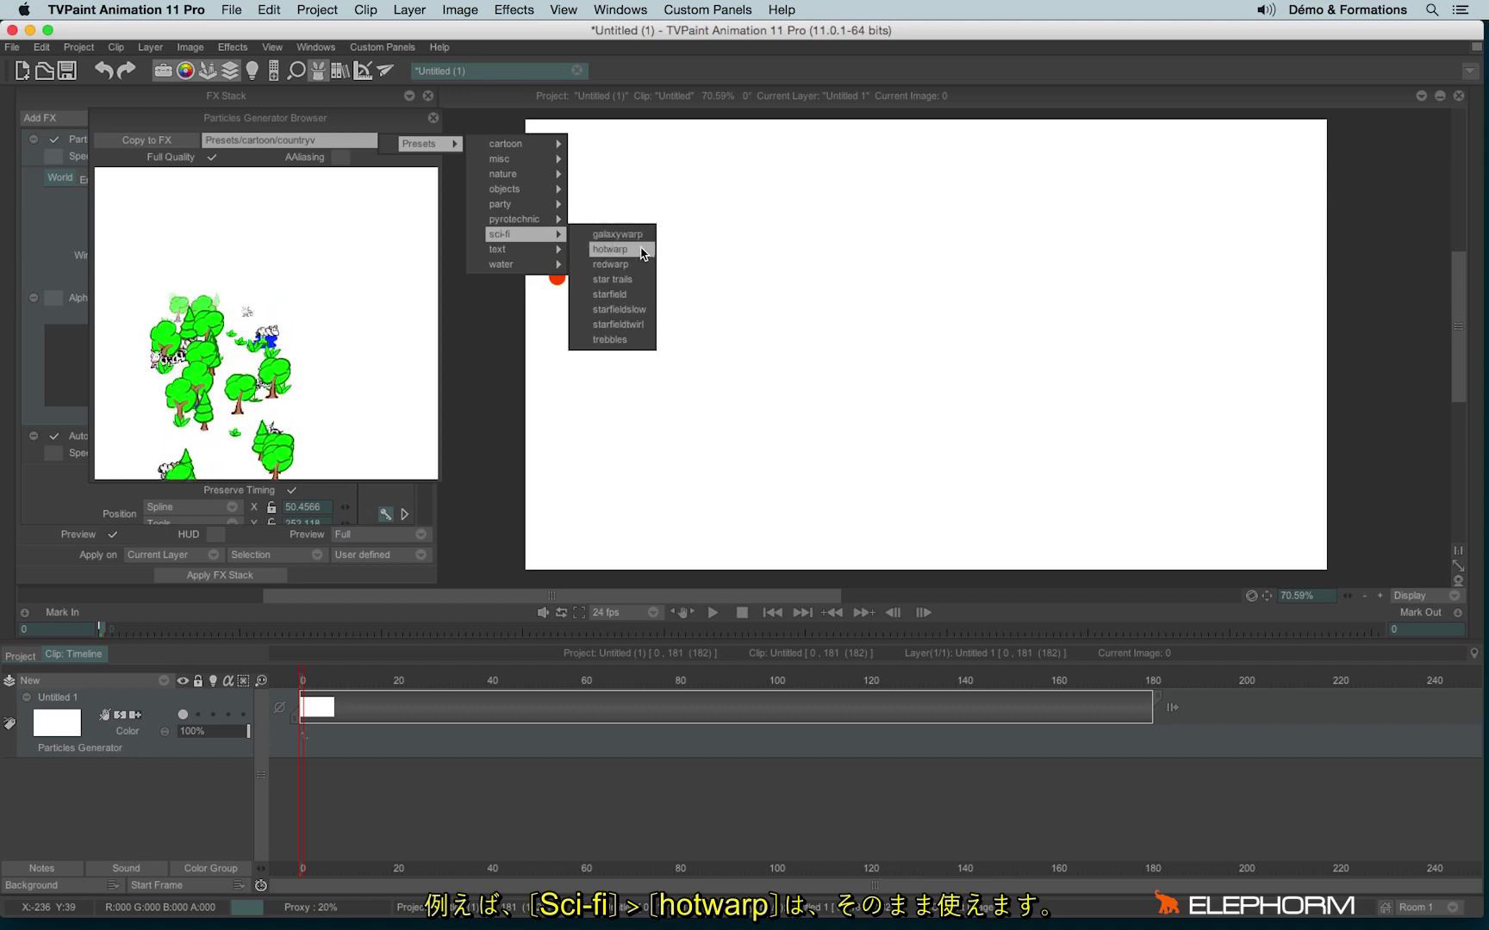
pyautogui.click(641, 251)
pyautogui.moveTo(183, 286)
pyautogui.mouseDown()
pyautogui.moveTo(260, 252)
pyautogui.moveTo(344, 269)
pyautogui.moveTo(317, 355)
pyautogui.moveTo(185, 324)
pyautogui.moveTo(235, 434)
pyautogui.moveTo(362, 342)
pyautogui.moveTo(298, 244)
pyautogui.moveTo(184, 324)
pyautogui.moveTo(303, 368)
pyautogui.moveTo(345, 443)
pyautogui.moveTo(252, 336)
pyautogui.moveTo(298, 220)
pyautogui.moveTo(227, 300)
pyautogui.moveTo(236, 398)
pyautogui.moveTo(345, 287)
pyautogui.moveTo(345, 372)
pyautogui.mouseUp()
pyautogui.click(128, 142)
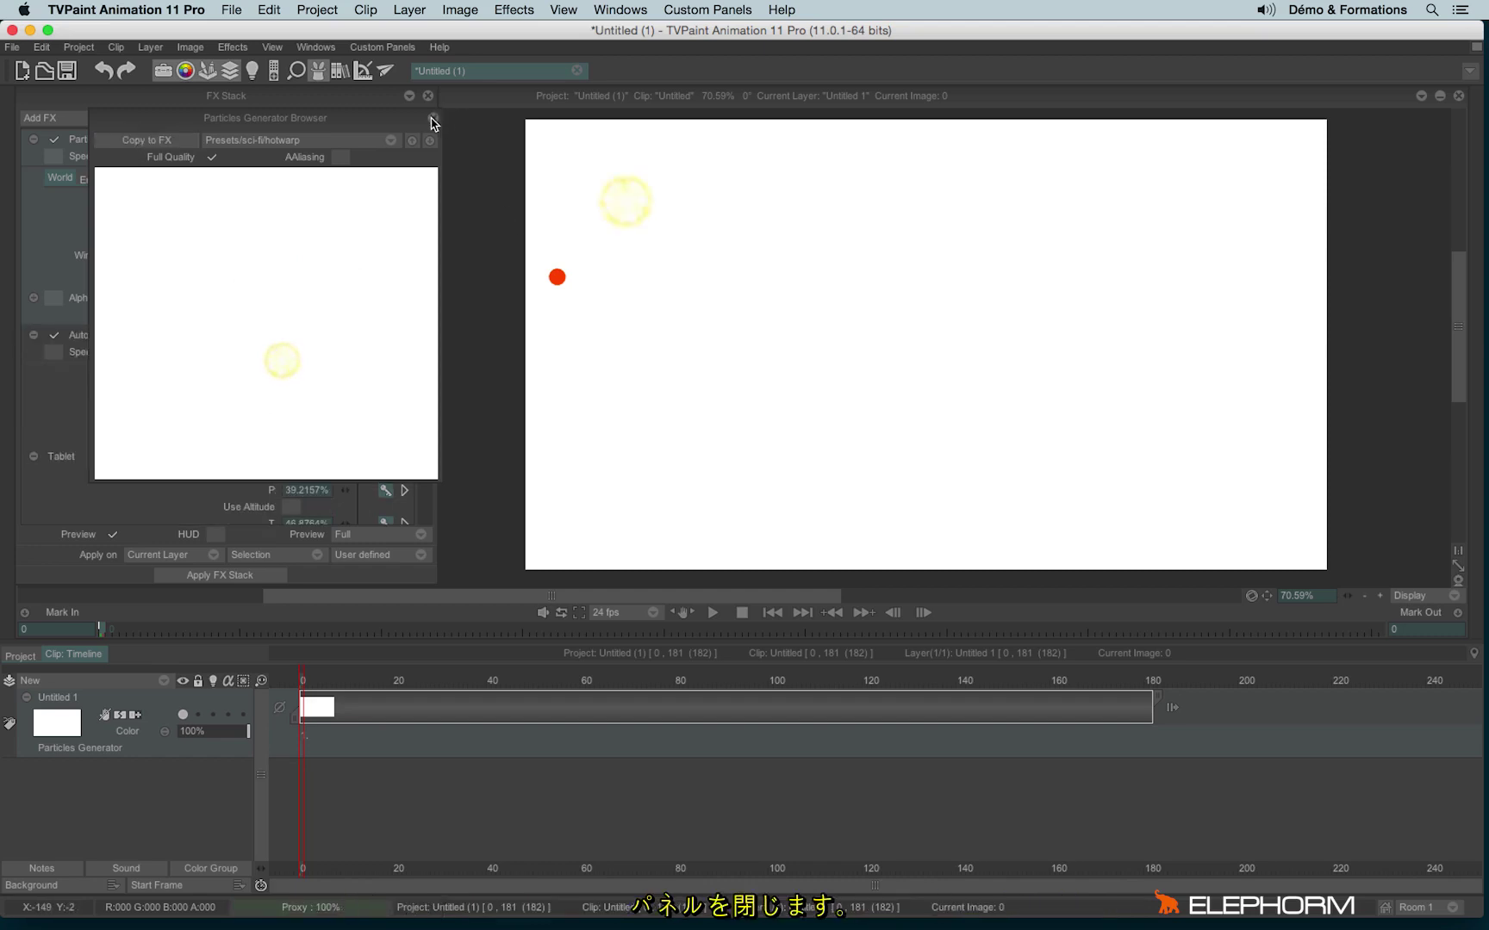
pyautogui.click(433, 121)
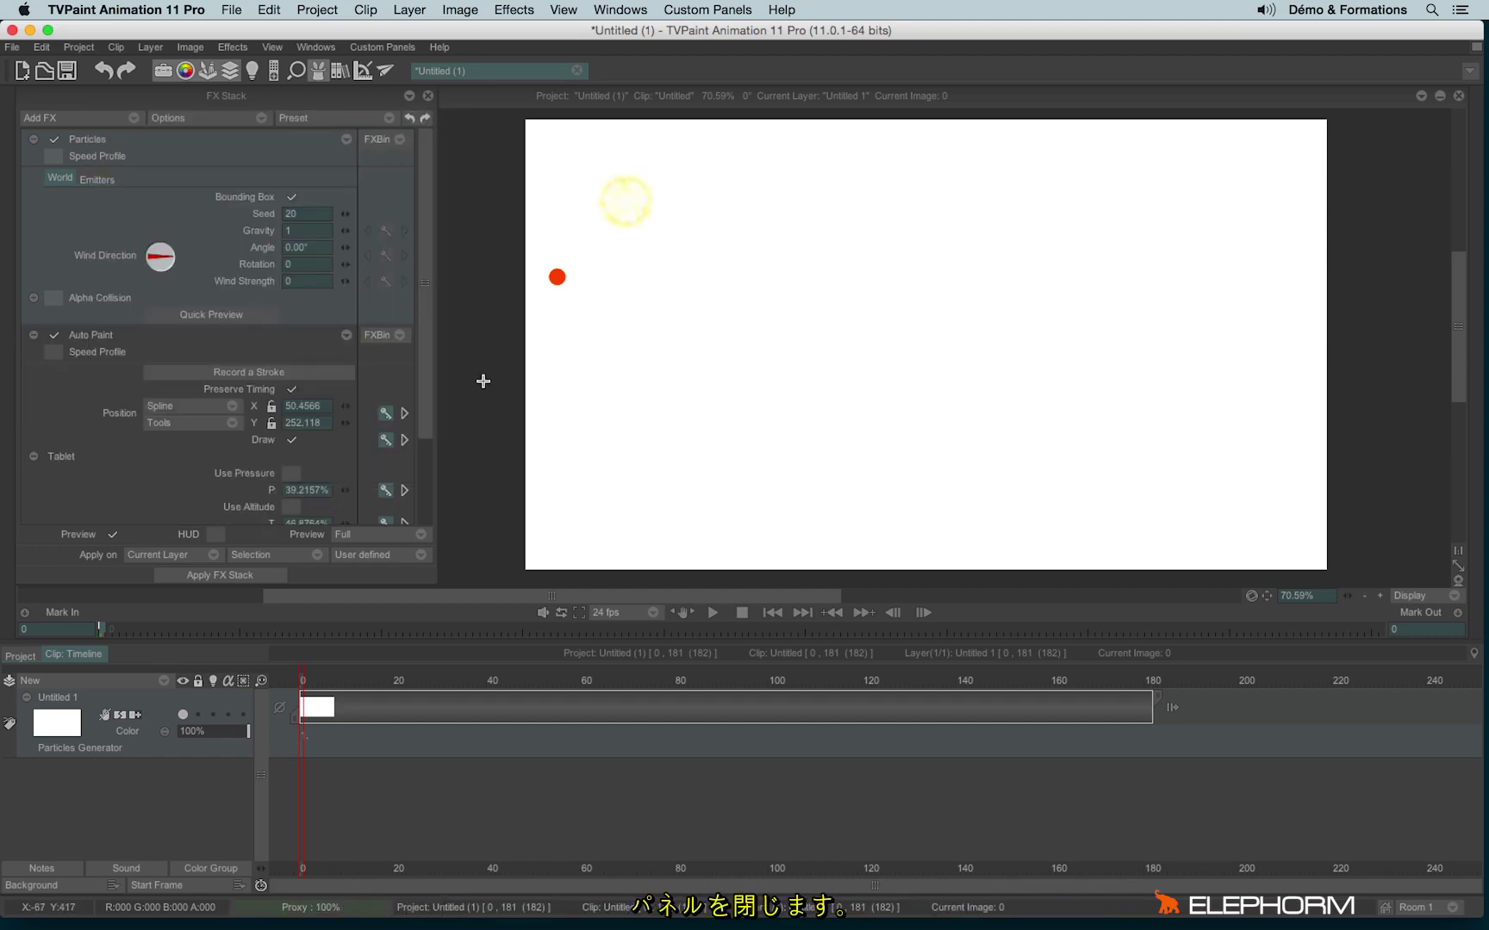
# Copy the '0 - Auto Paint - Position' path to the emitter centre
pyautogui.moveTo(307, 685)
pyautogui.mouseDown()
pyautogui.moveTo(929, 699)
pyautogui.moveTo(287, 696)
pyautogui.mouseUp()
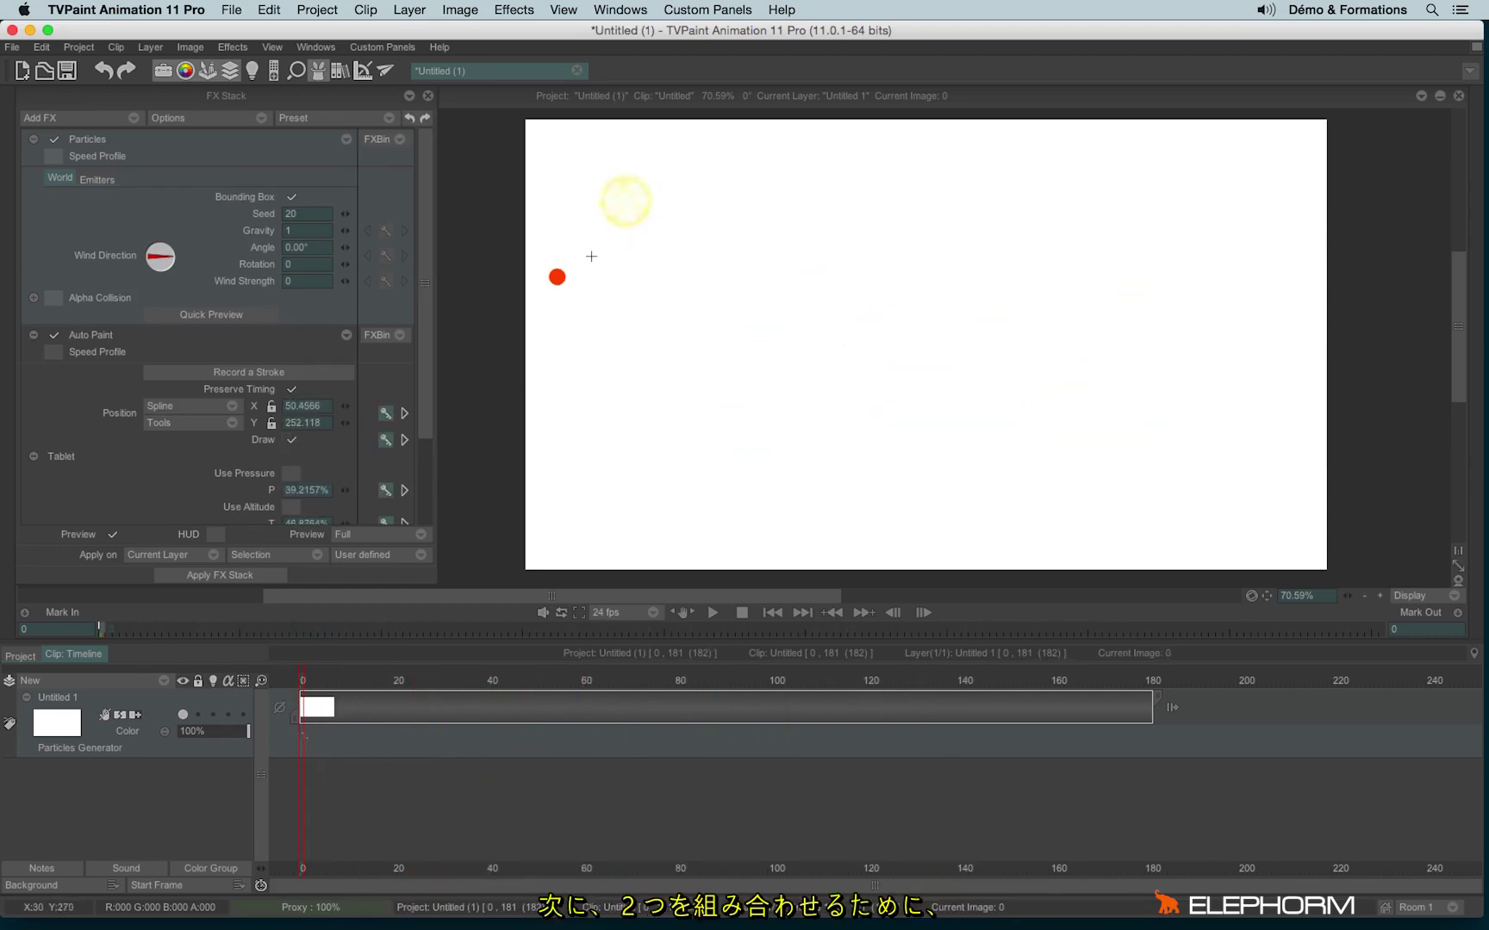
pyautogui.click(97, 180)
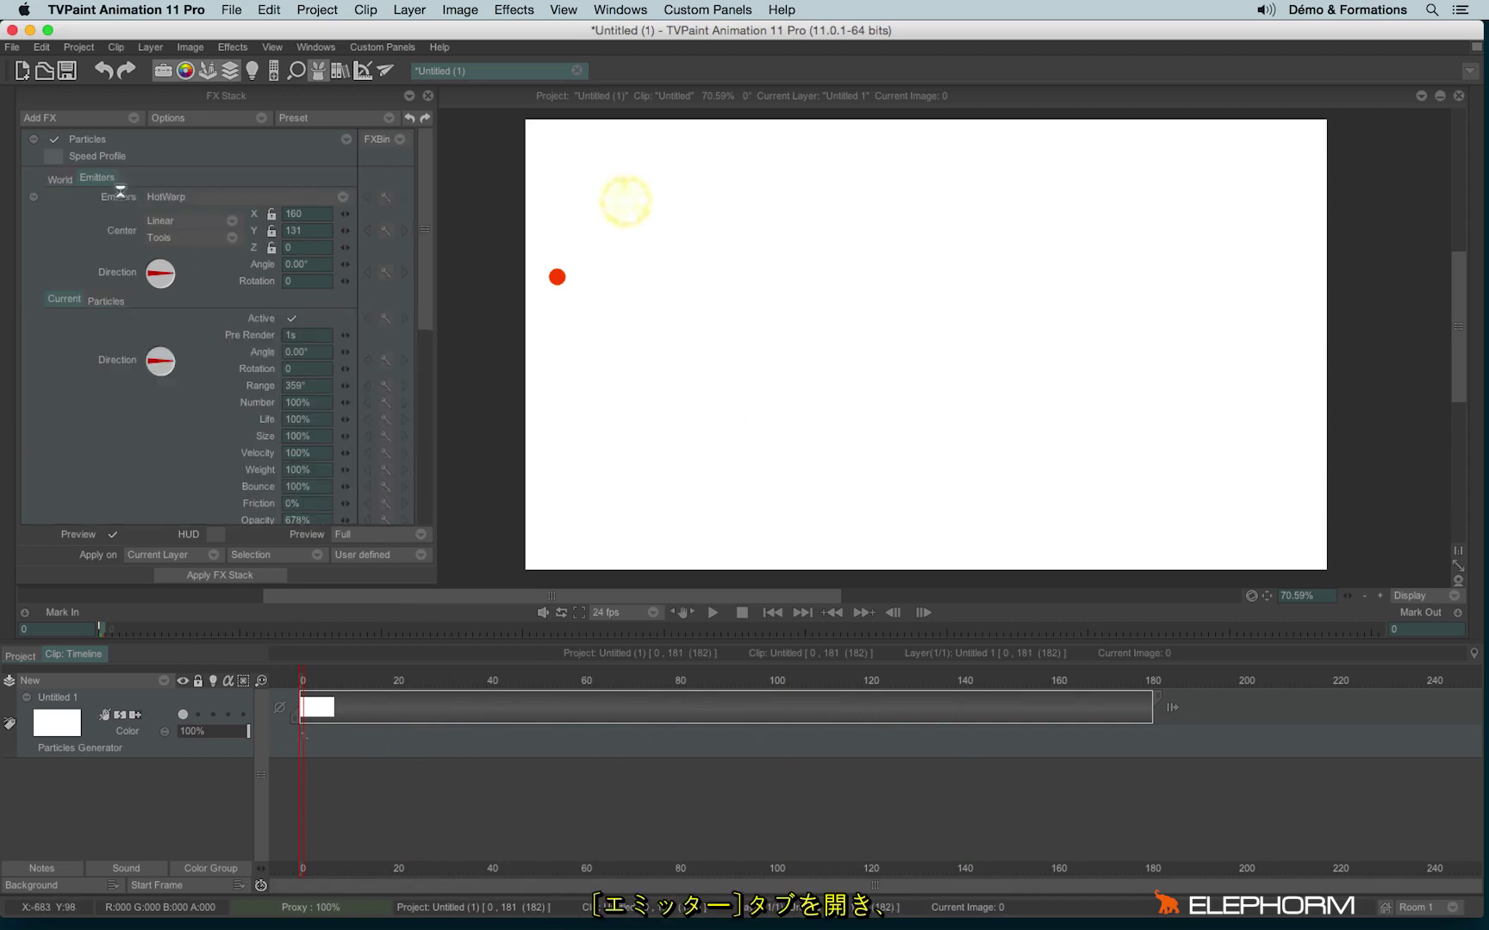
pyautogui.click(176, 241)
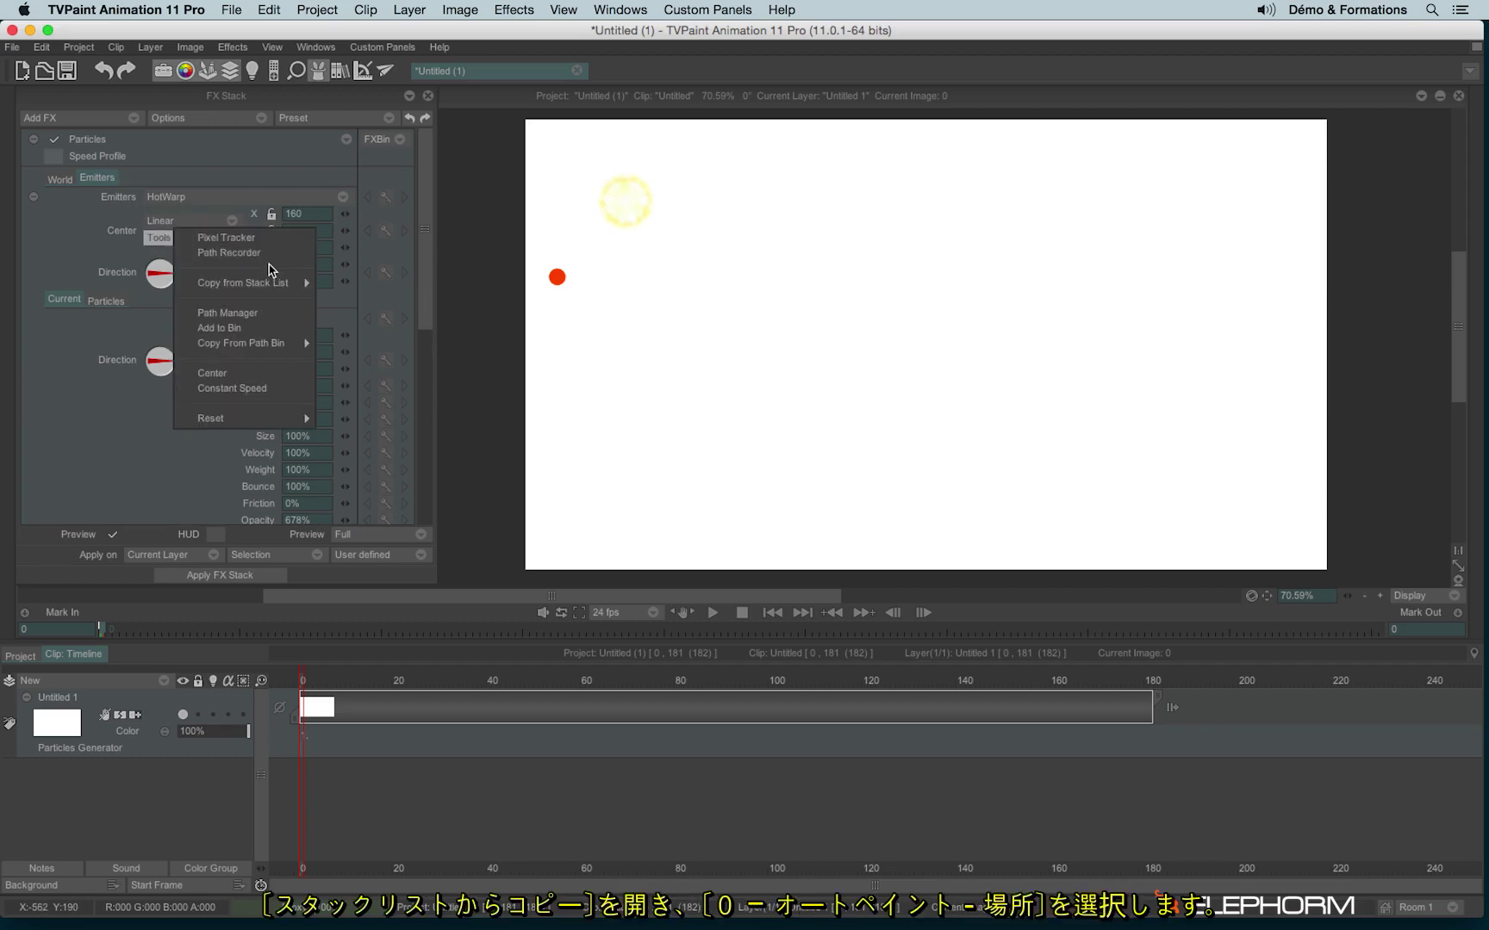
pyautogui.moveTo(271, 290)
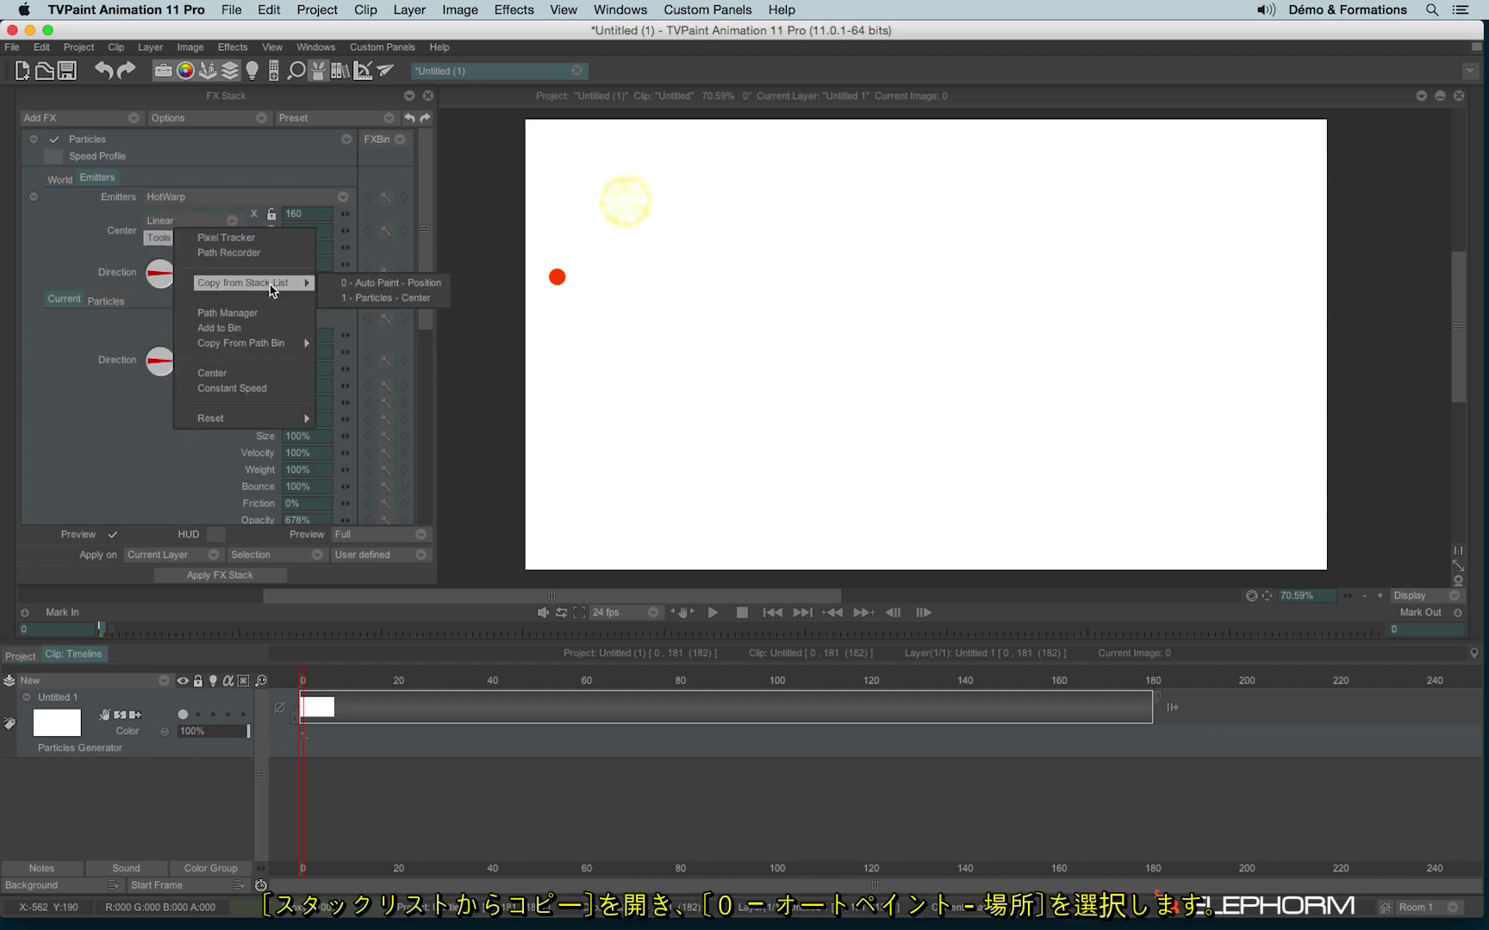
pyautogui.click(441, 287)
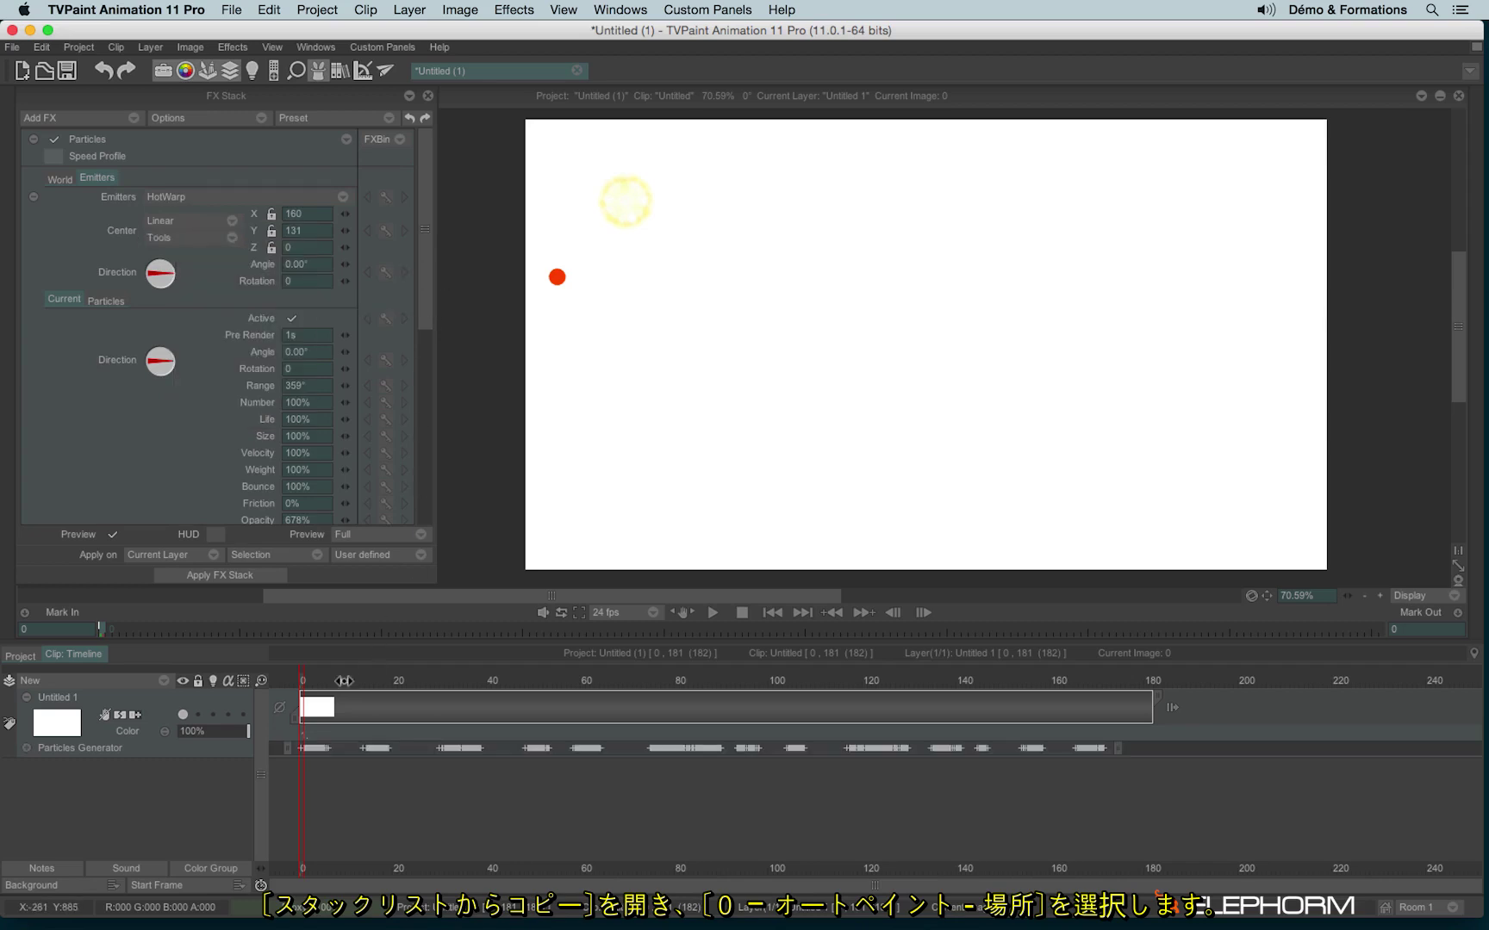
# Scrub from the first frame to preview the emitter following the path
pyautogui.click(320, 687)
pyautogui.moveTo(319, 687); pyautogui.dragTo(1158, 691)
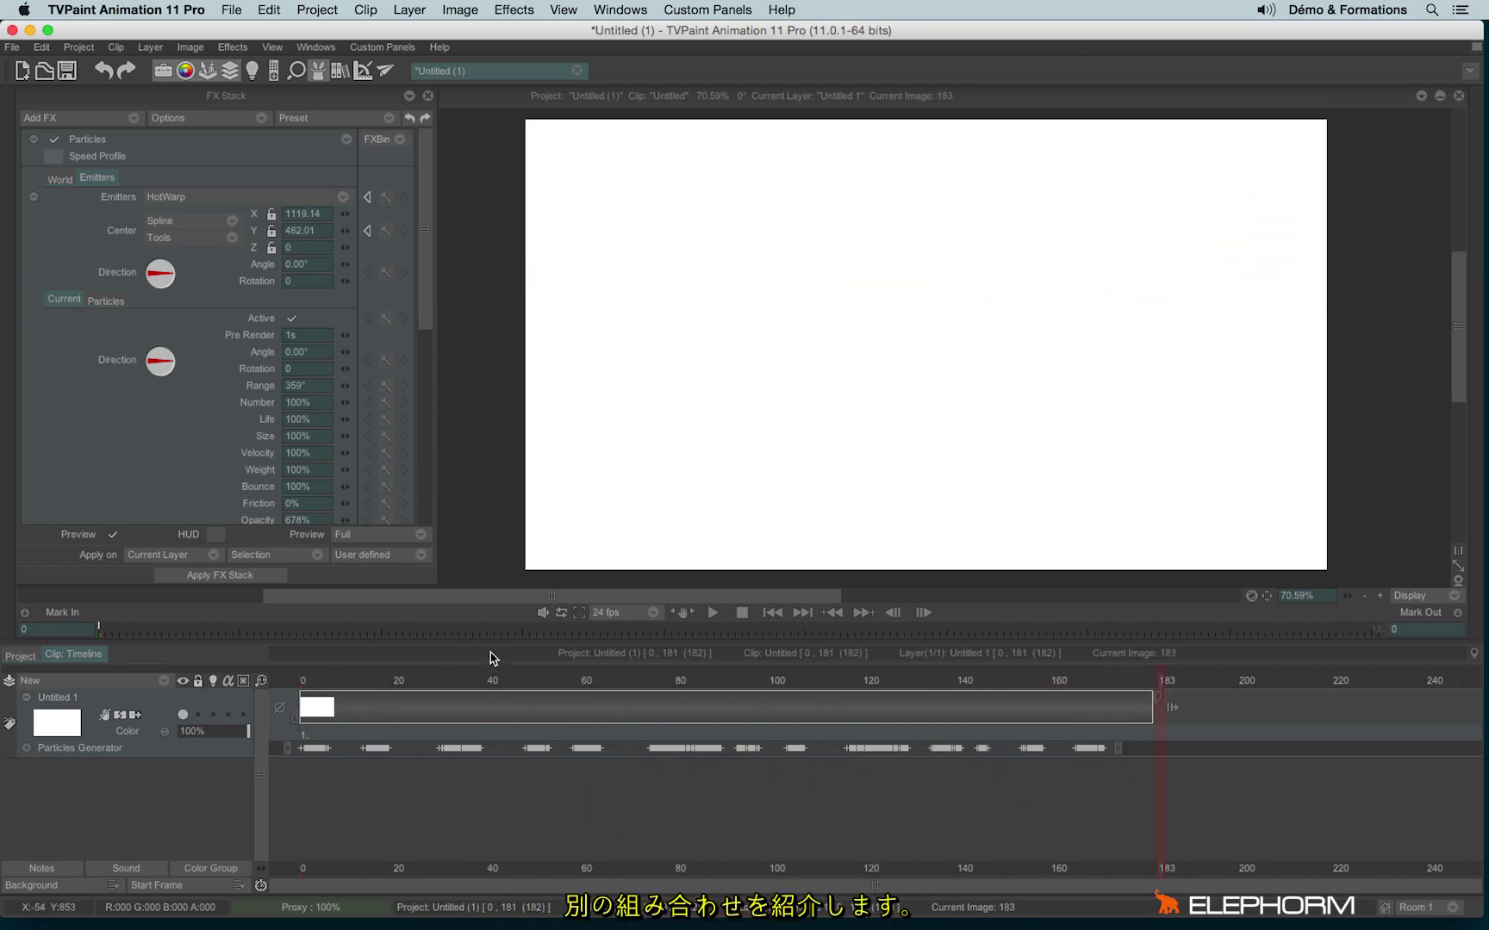
pyautogui.click(213, 123)
# Clear the FX stack and cut the layer down to 40 frames
pyautogui.click(257, 161)
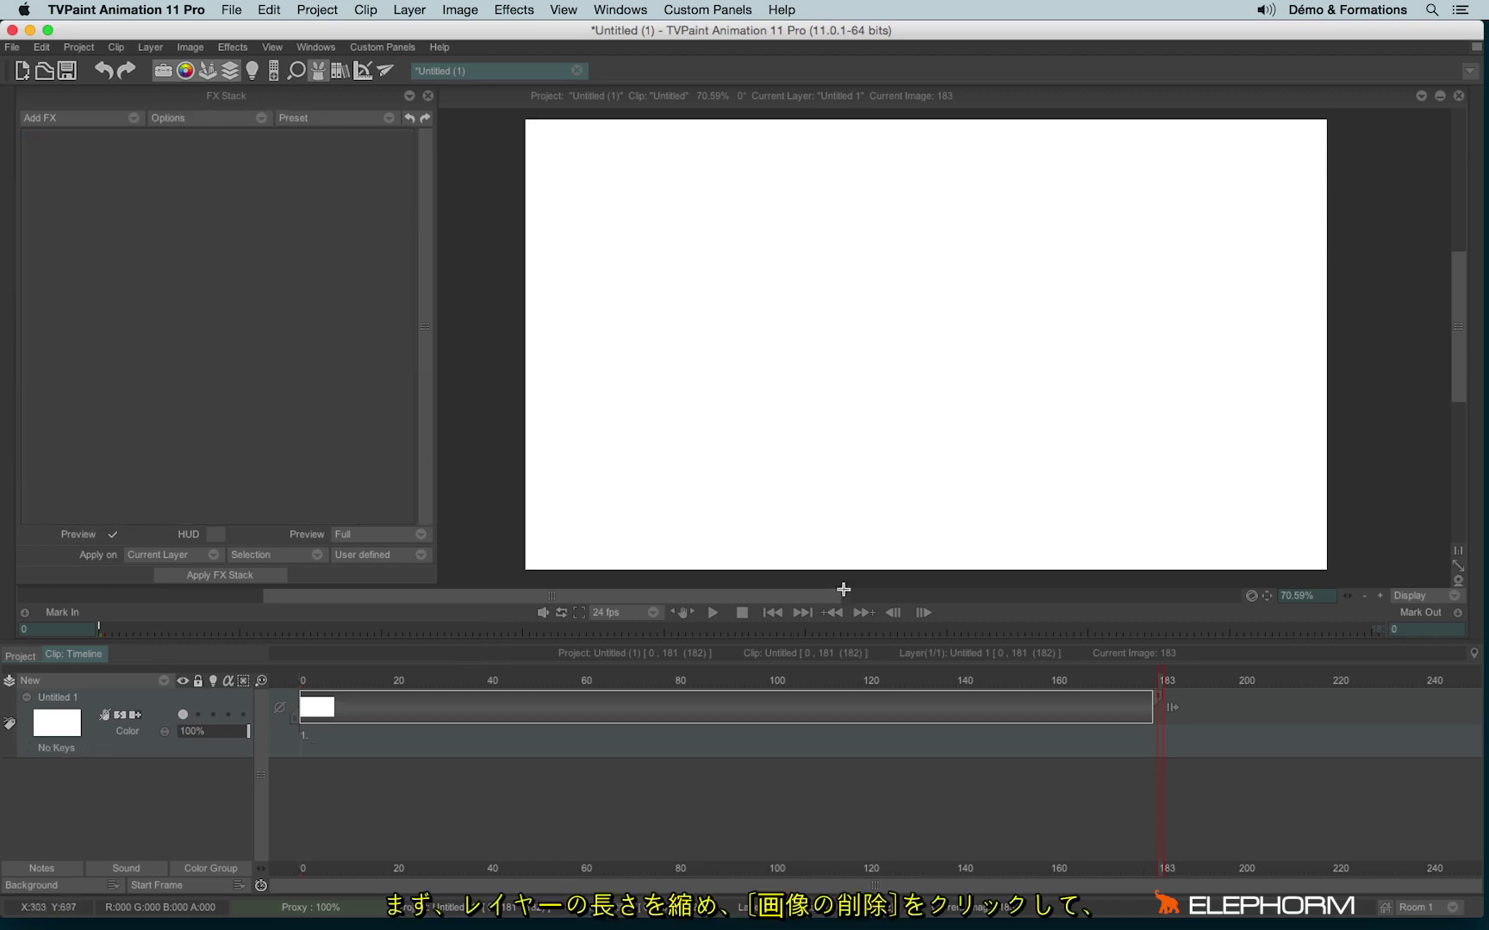
pyautogui.moveTo(1157, 700); pyautogui.dragTo(491, 711)
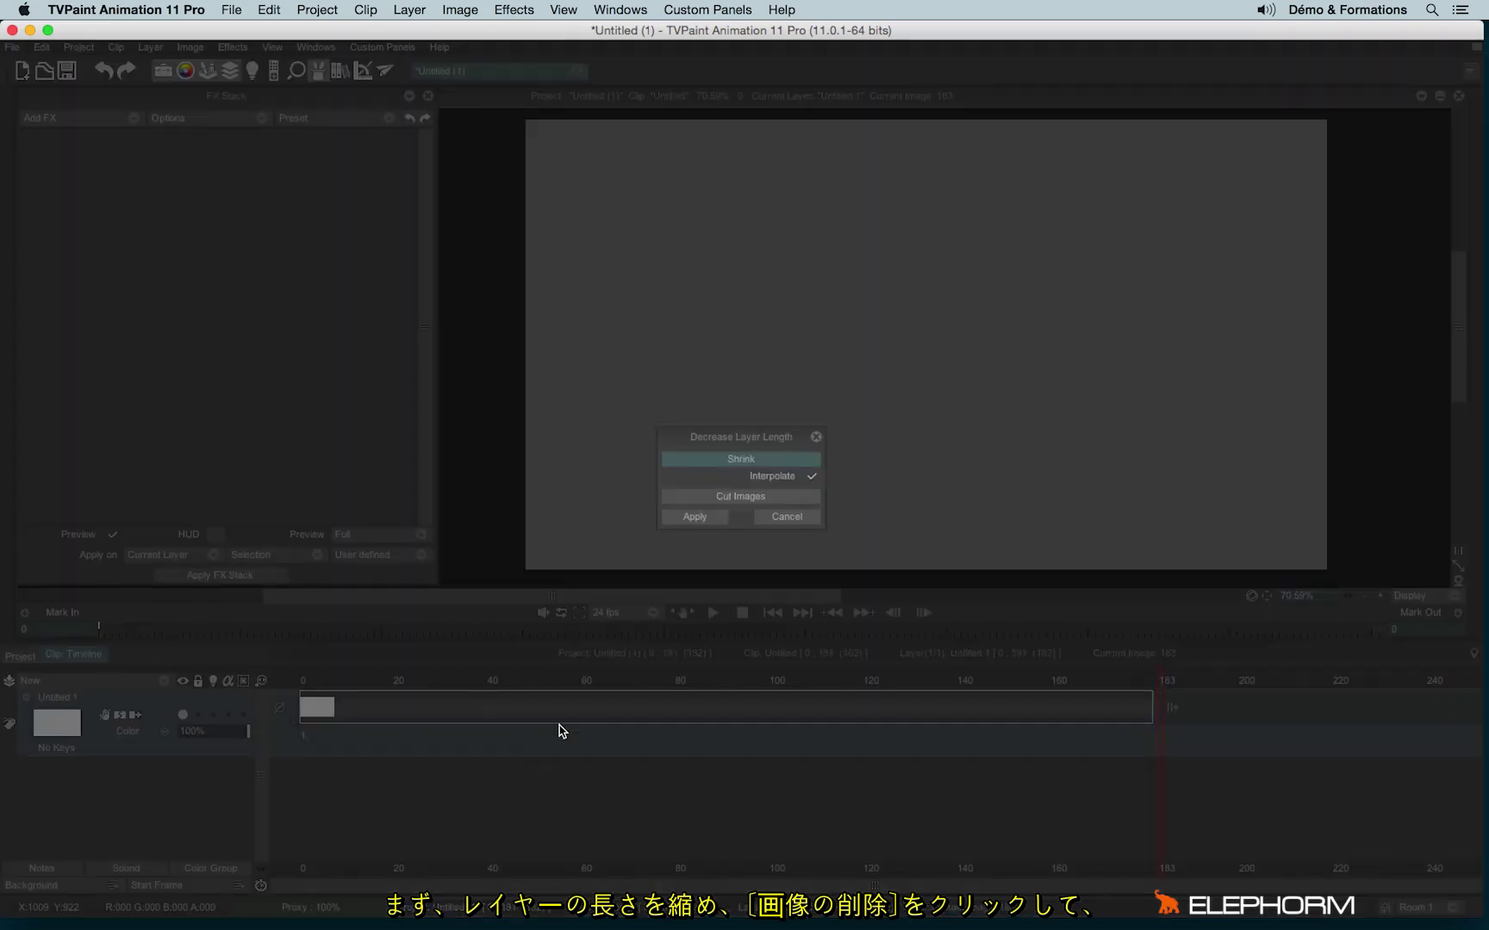
pyautogui.click(729, 498)
pyautogui.click(694, 517)
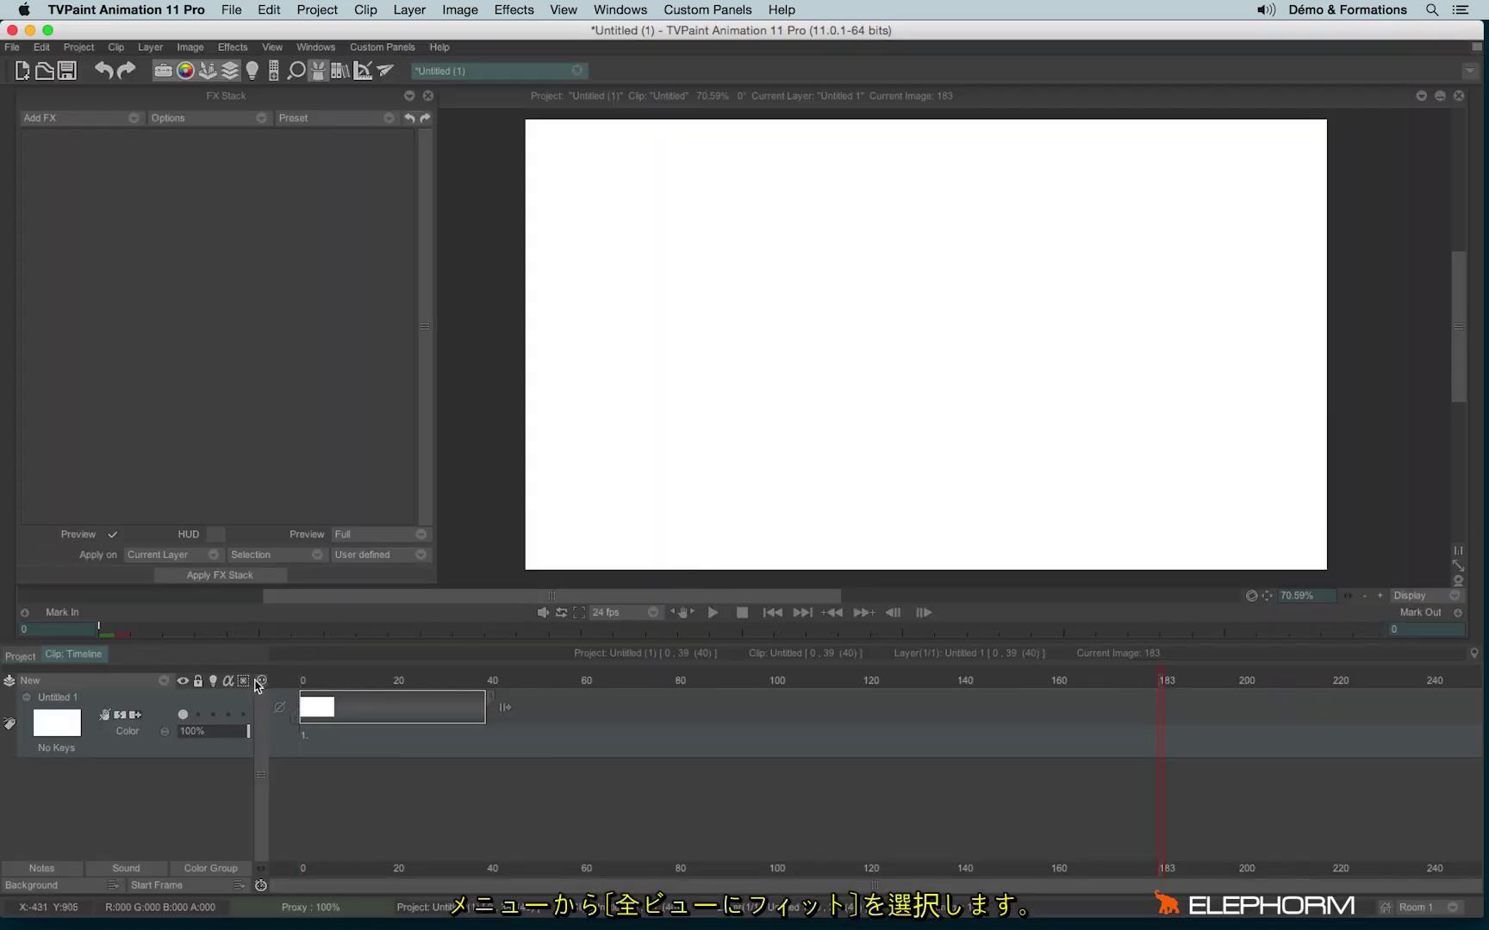
# Fit the timeline to view the whole 40-frame clip
pyautogui.click(261, 683)
pyautogui.click(283, 683)
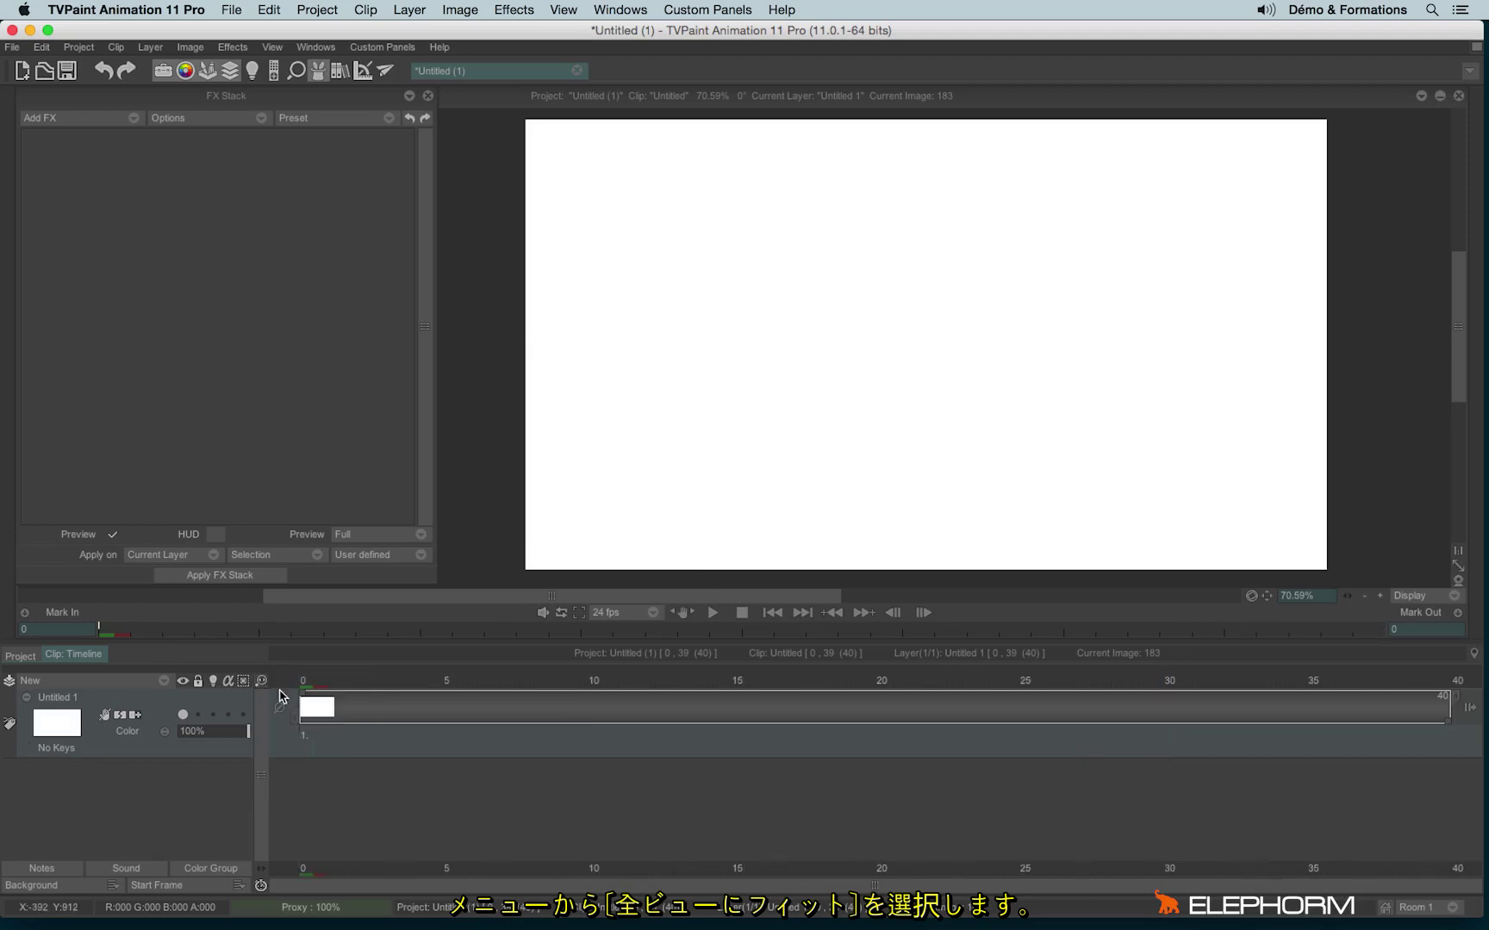
pyautogui.click(76, 118)
# Add a Particles Generator loaded with the pyrotechnic heavysmoke preset
pyautogui.moveTo(139, 256)
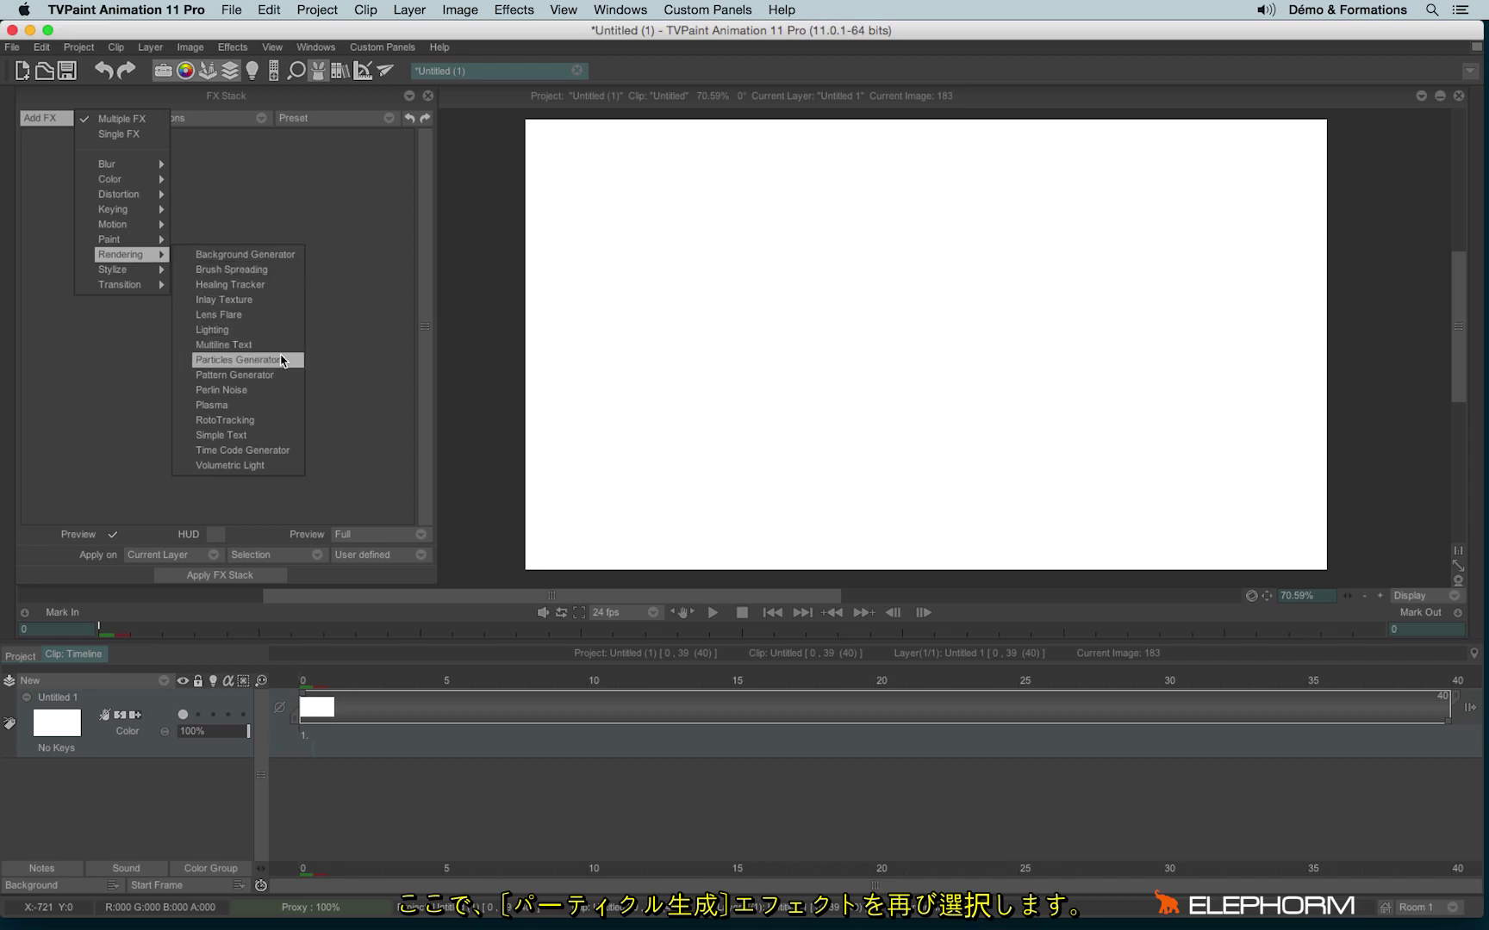
pyautogui.click(291, 362)
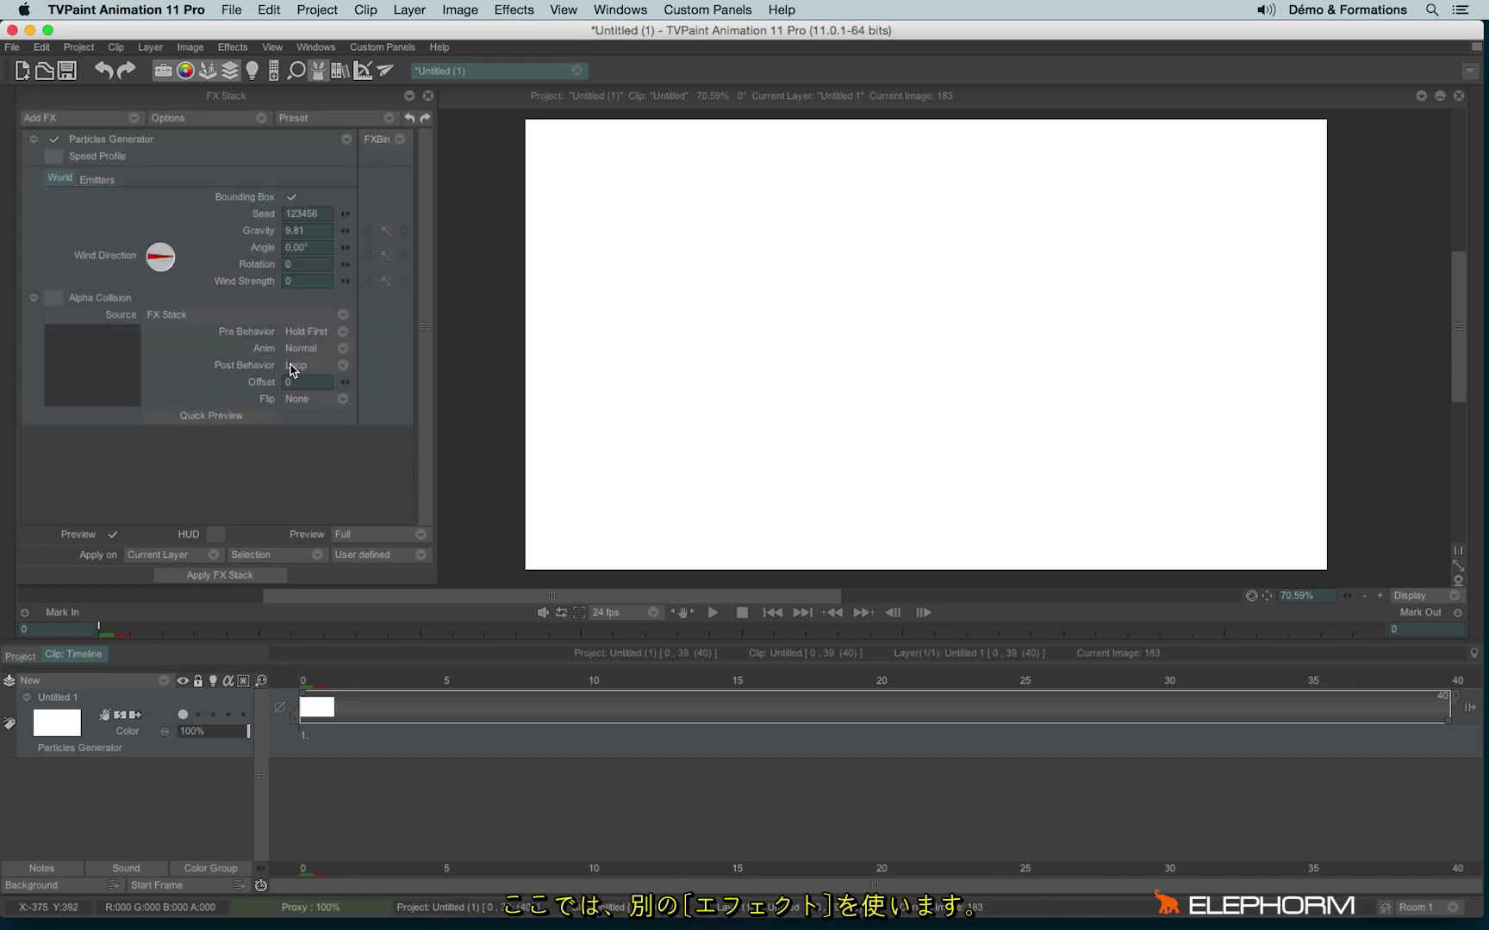
pyautogui.click(376, 142)
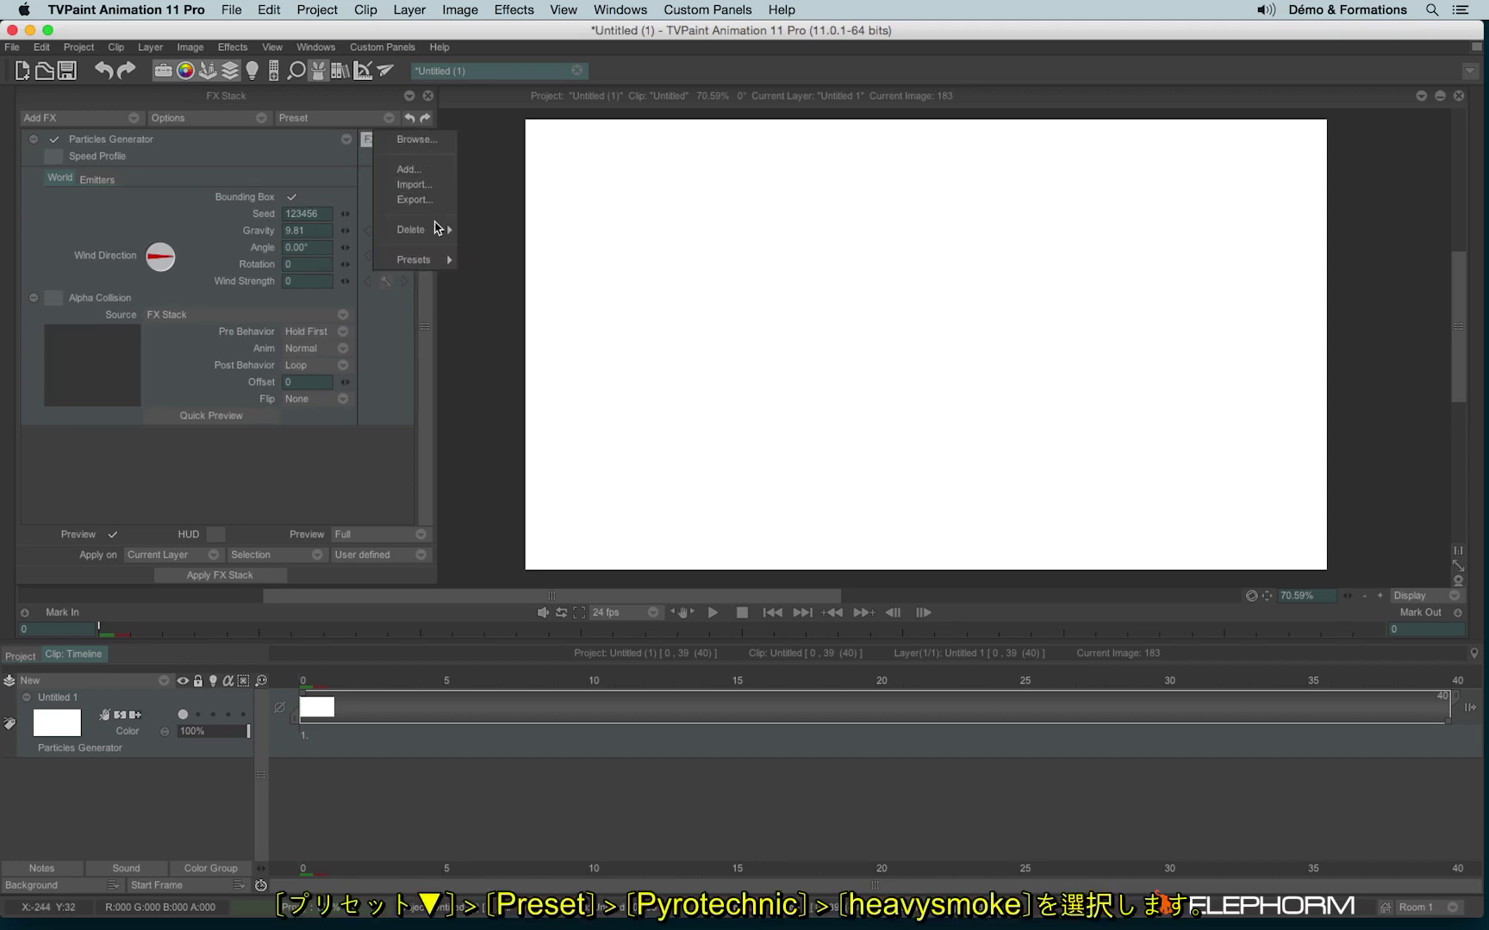
pyautogui.moveTo(427, 261)
pyautogui.moveTo(521, 262)
pyautogui.moveTo(530, 336)
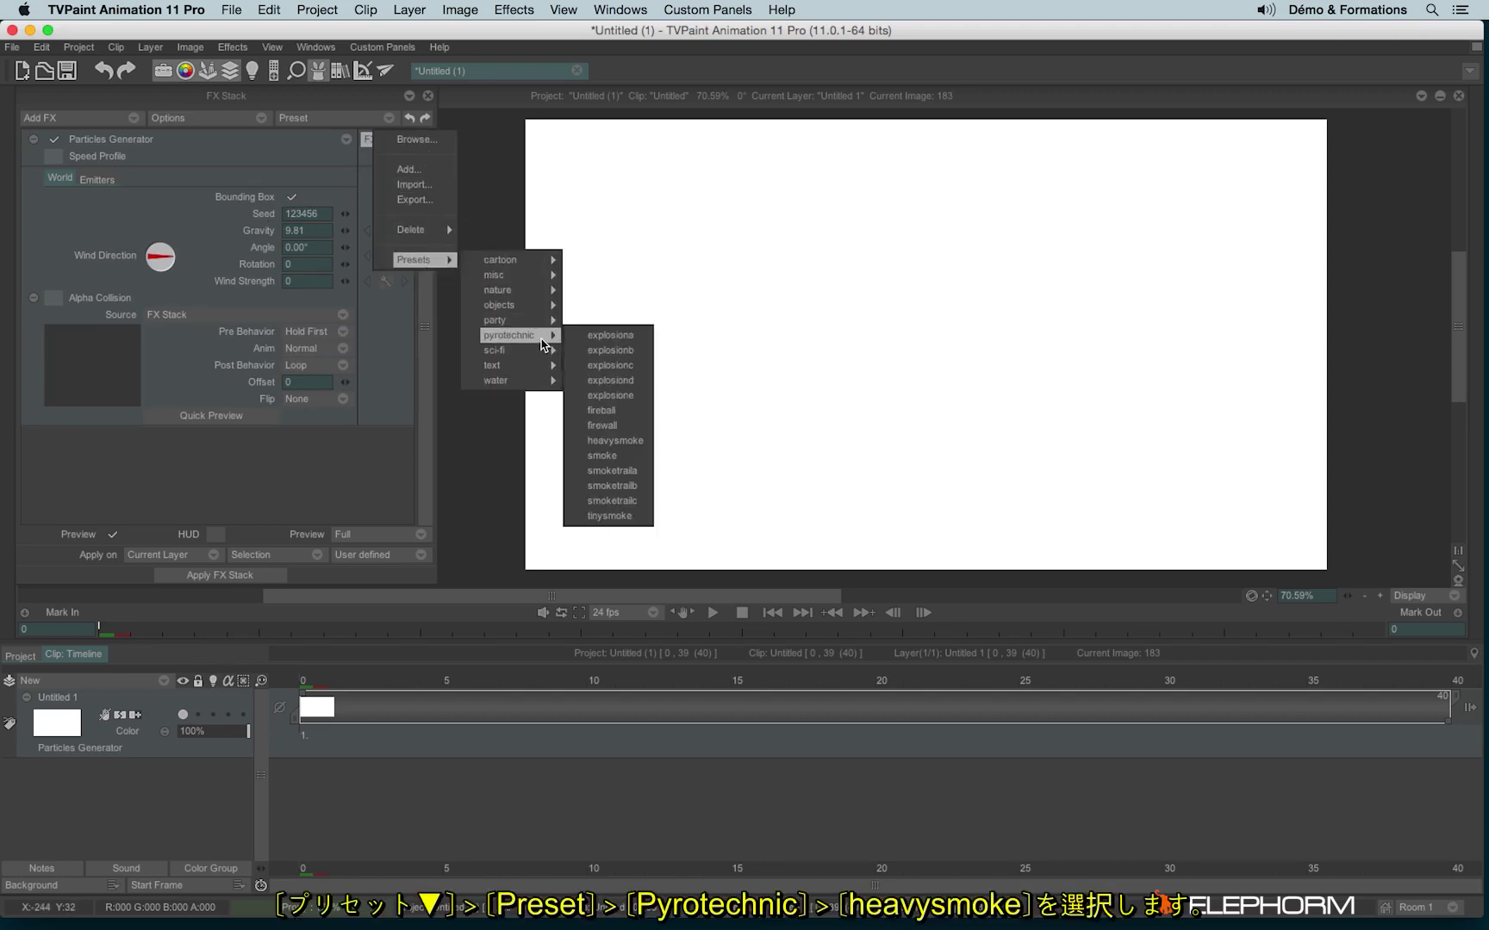
pyautogui.click(616, 441)
# Turn on HUD, move the smoke emitter to the lower centre, and preview
pyautogui.click(216, 534)
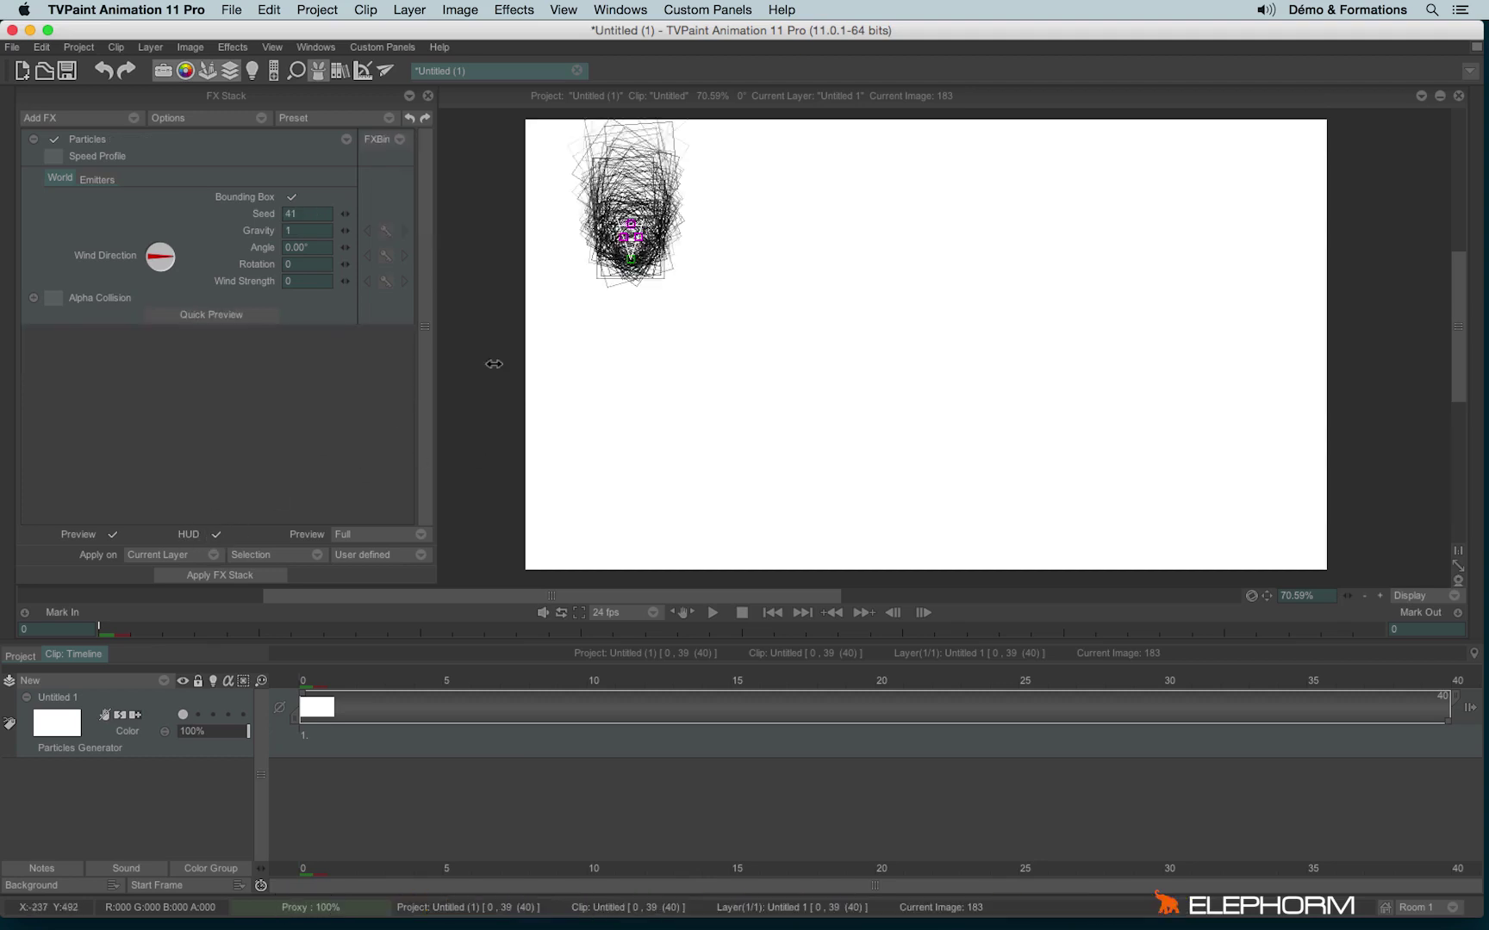
pyautogui.moveTo(628, 255); pyautogui.dragTo(903, 468)
pyautogui.moveTo(308, 683)
pyautogui.mouseDown()
pyautogui.moveTo(970, 681)
pyautogui.moveTo(331, 680)
pyautogui.mouseUp()
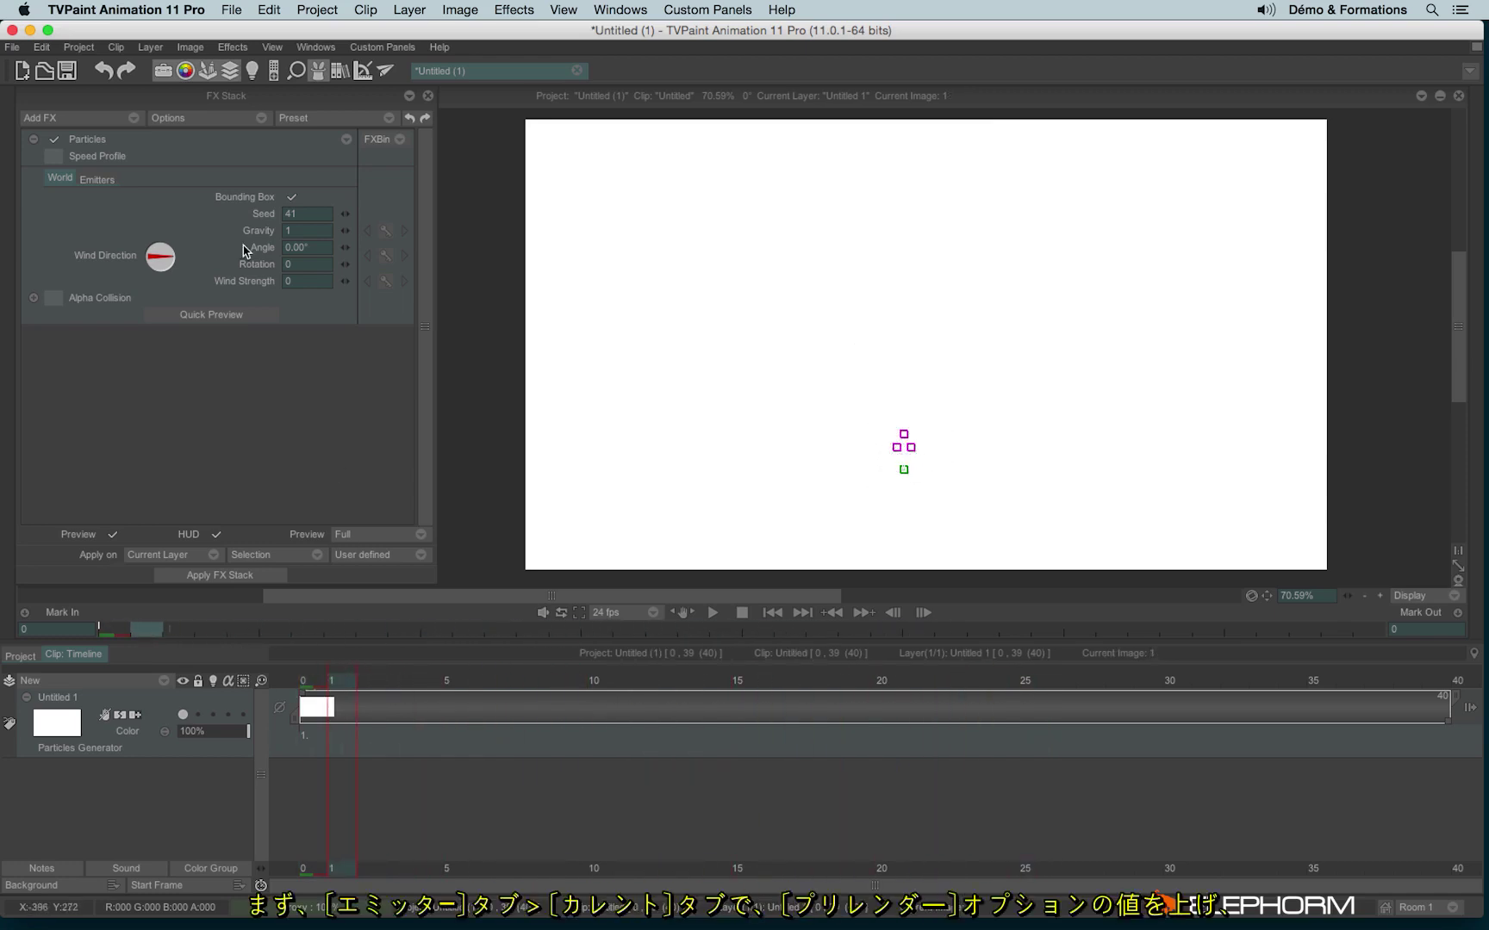
# Set the emitter Pre Render to 2s and widen the smoke's emission arc
pyautogui.click(99, 178)
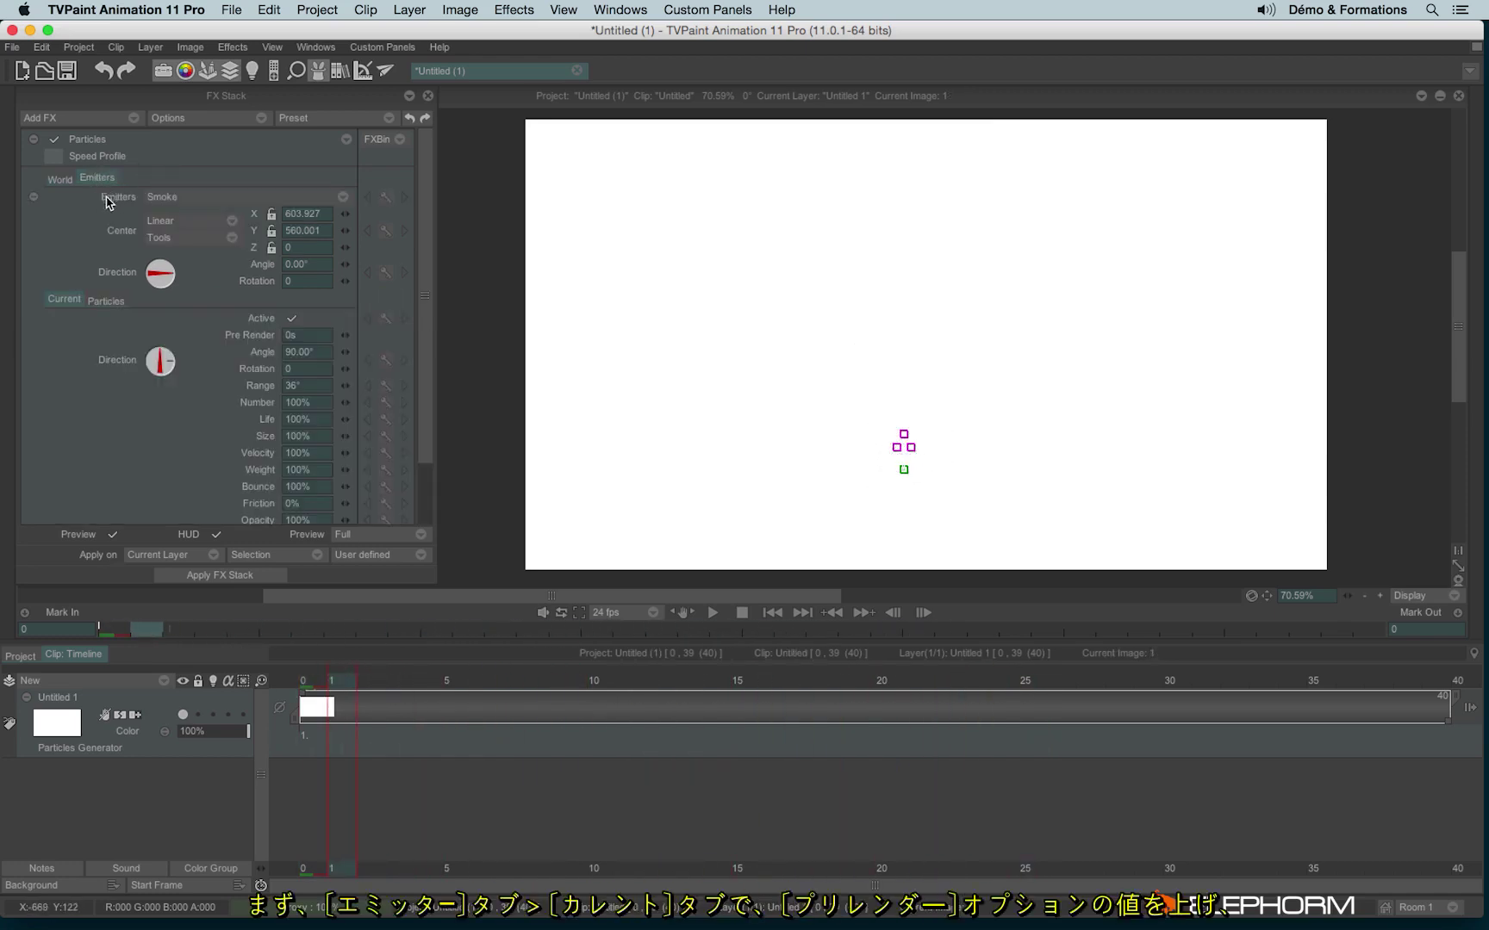
pyautogui.click(348, 336)
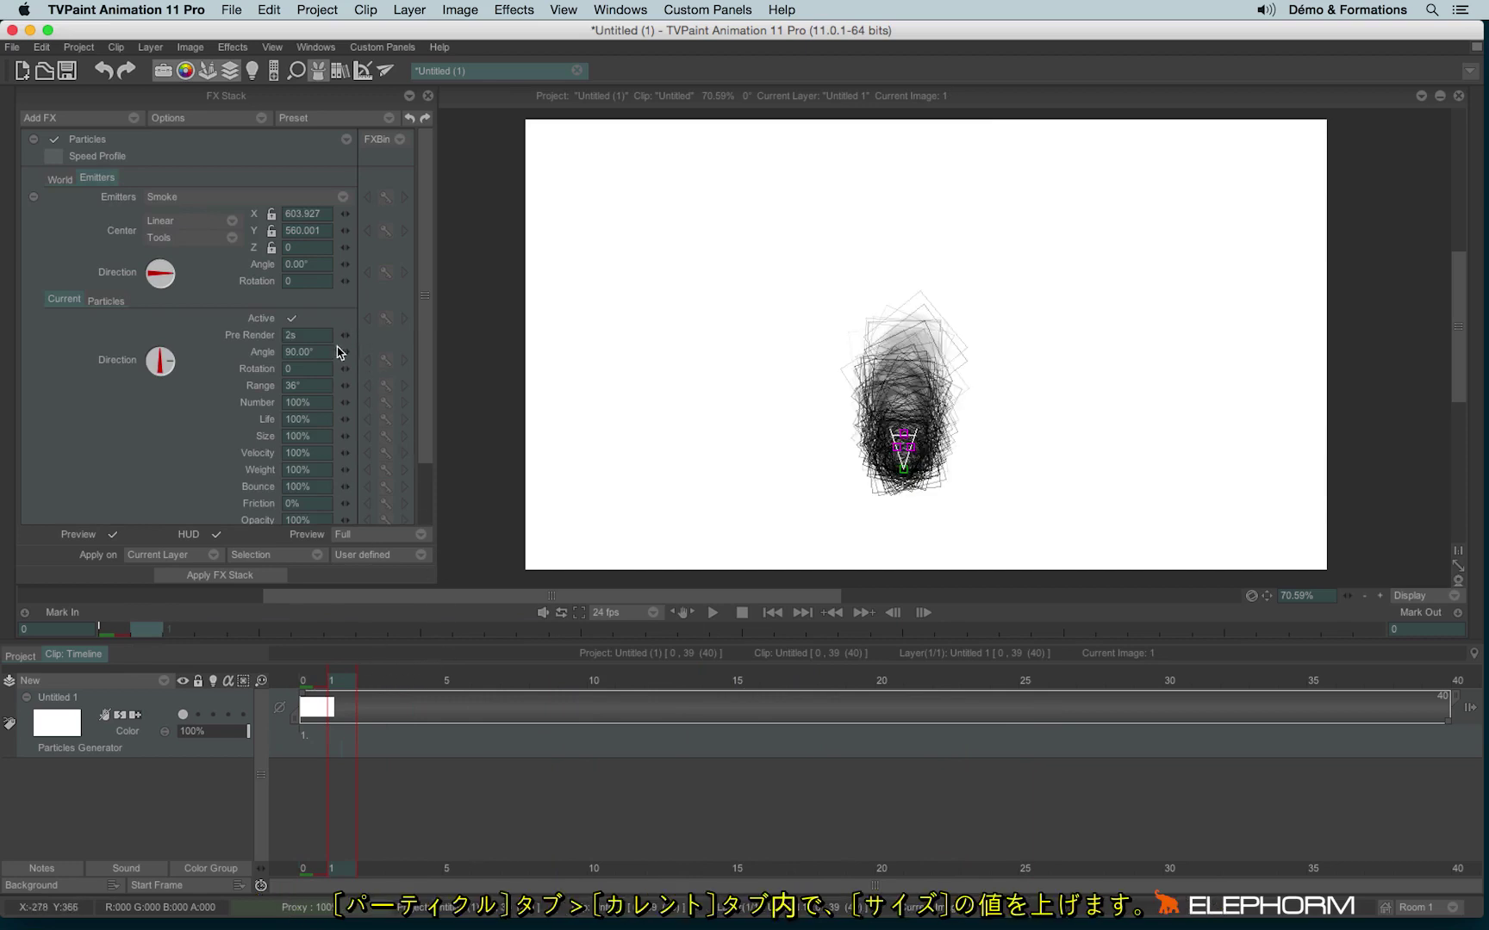
pyautogui.click(108, 301)
pyautogui.scroll(-3, 414, 340)
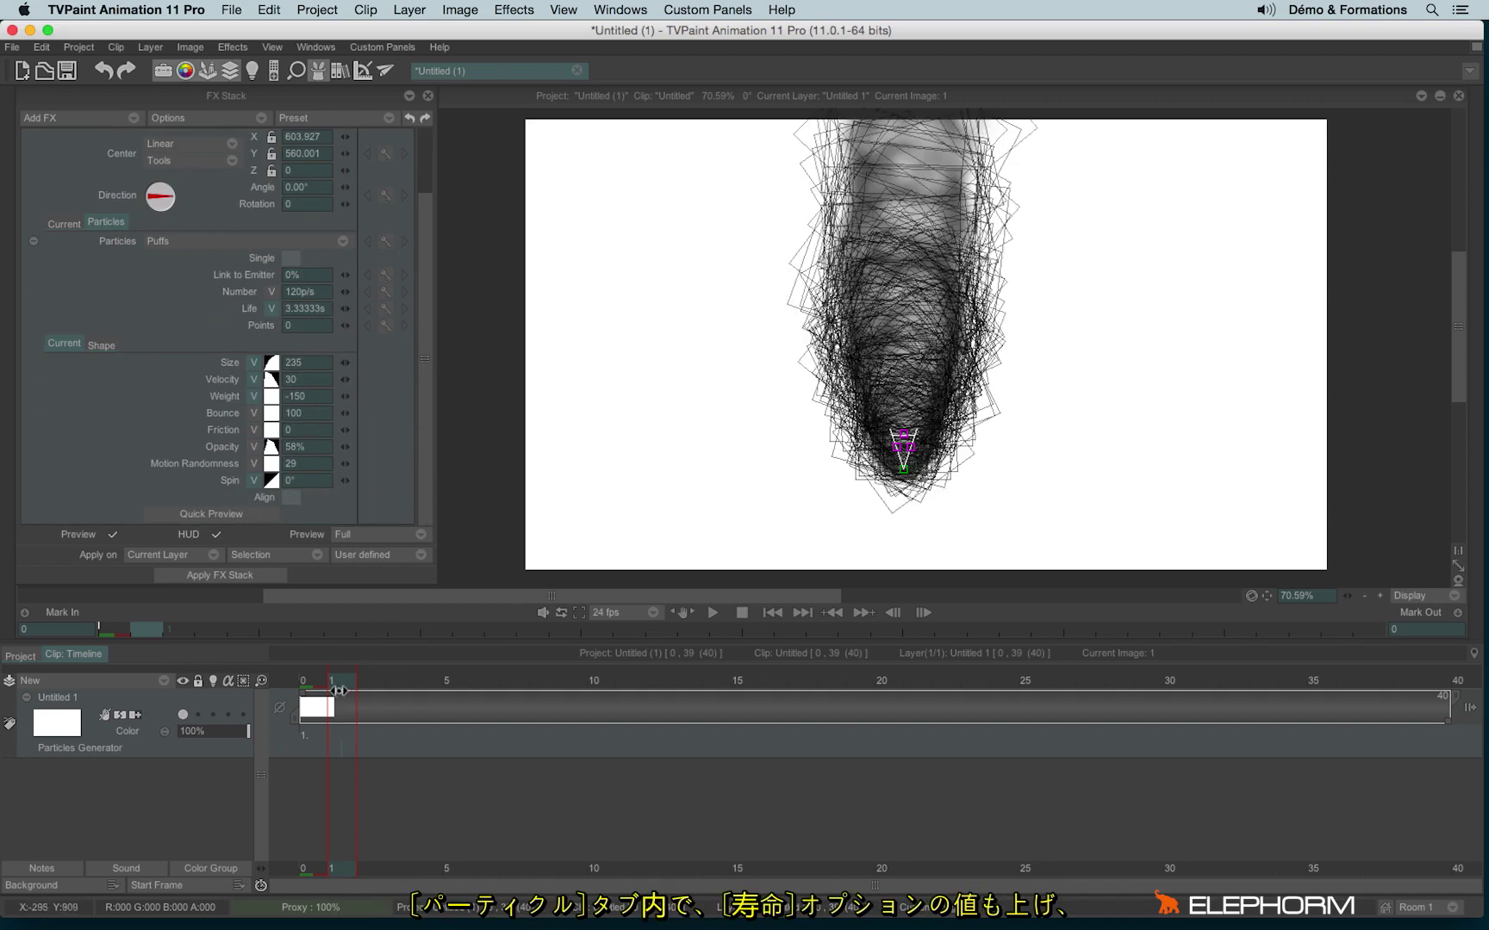
pyautogui.moveTo(891, 445); pyautogui.dragTo(872, 454)
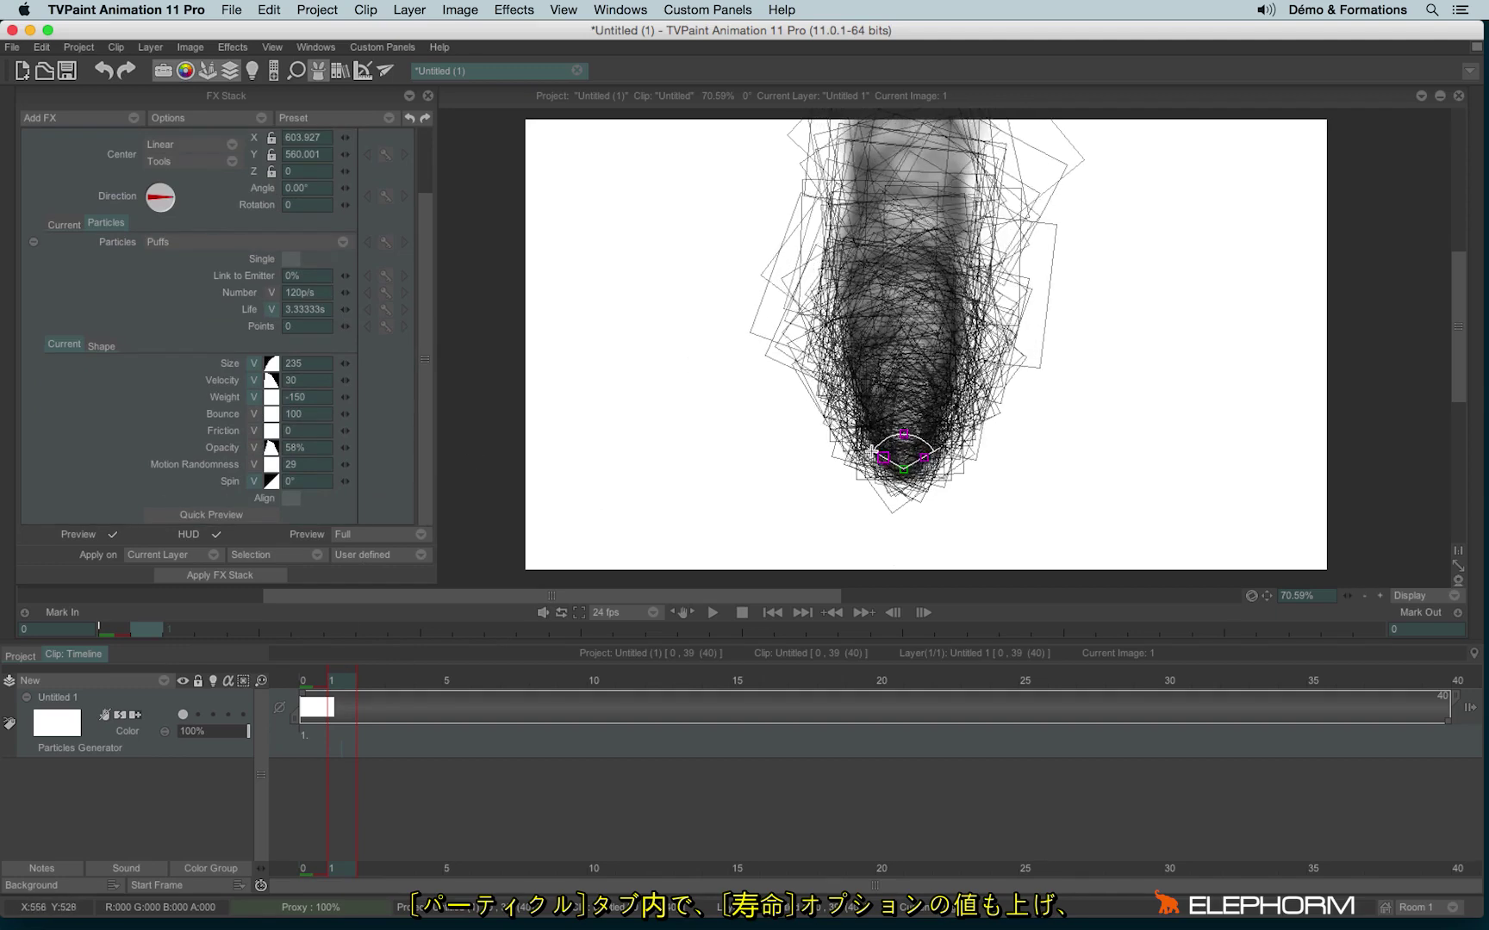
# Hide the HUD guides and preview the smoke plume across frames
pyautogui.click(360, 682)
pyautogui.click(215, 535)
pyautogui.moveTo(376, 682); pyautogui.dragTo(303, 702)
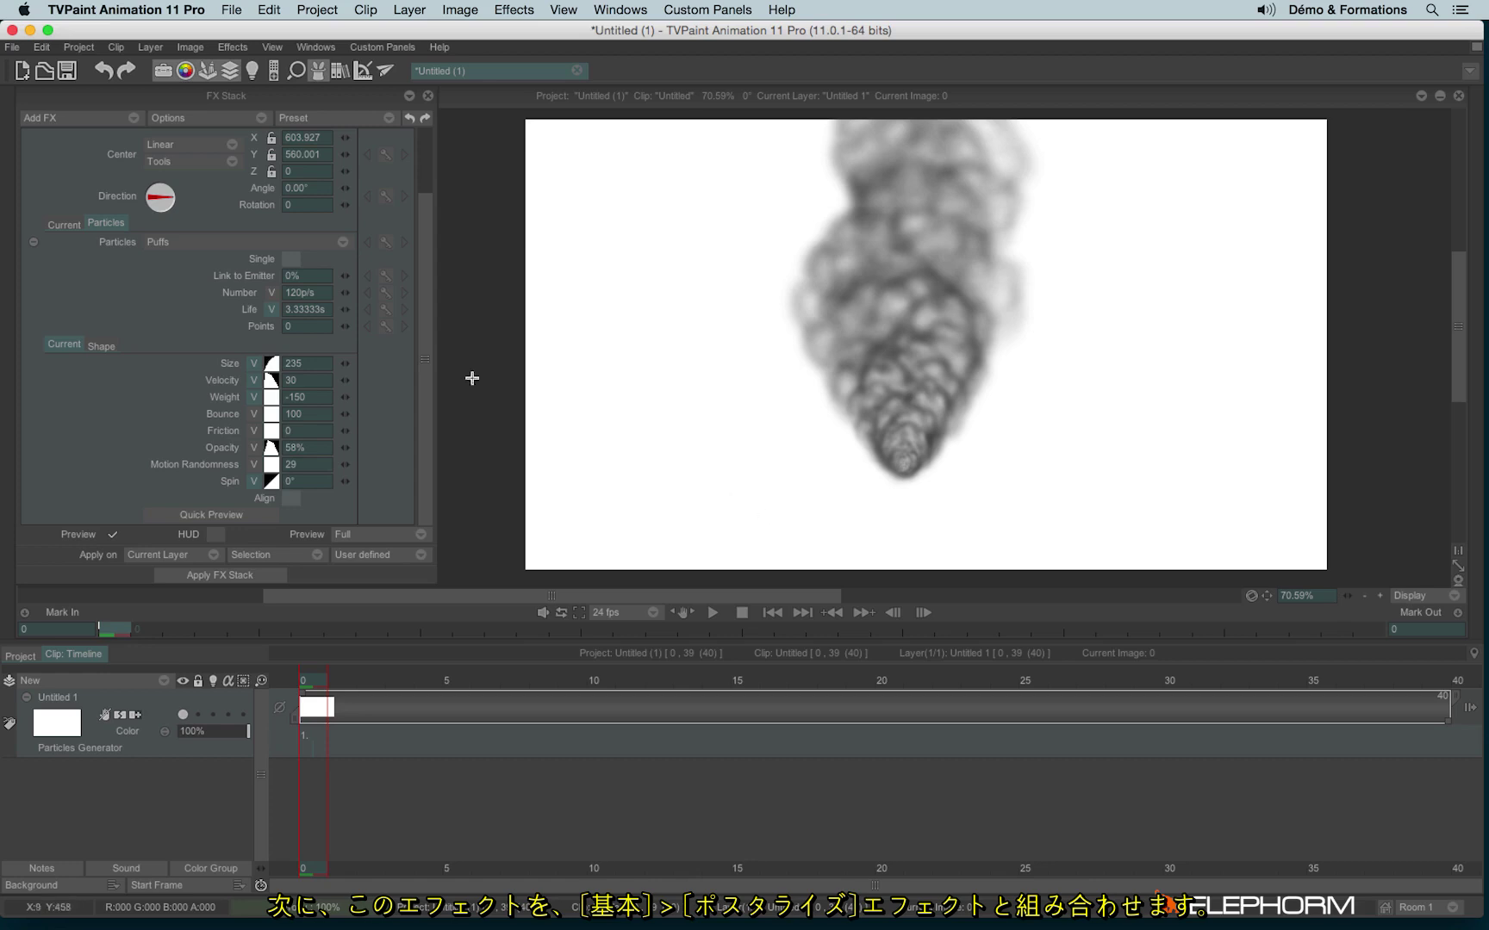
# Add a Stylize > Posterize effect at 5 colours and check a later frame
pyautogui.click(112, 118)
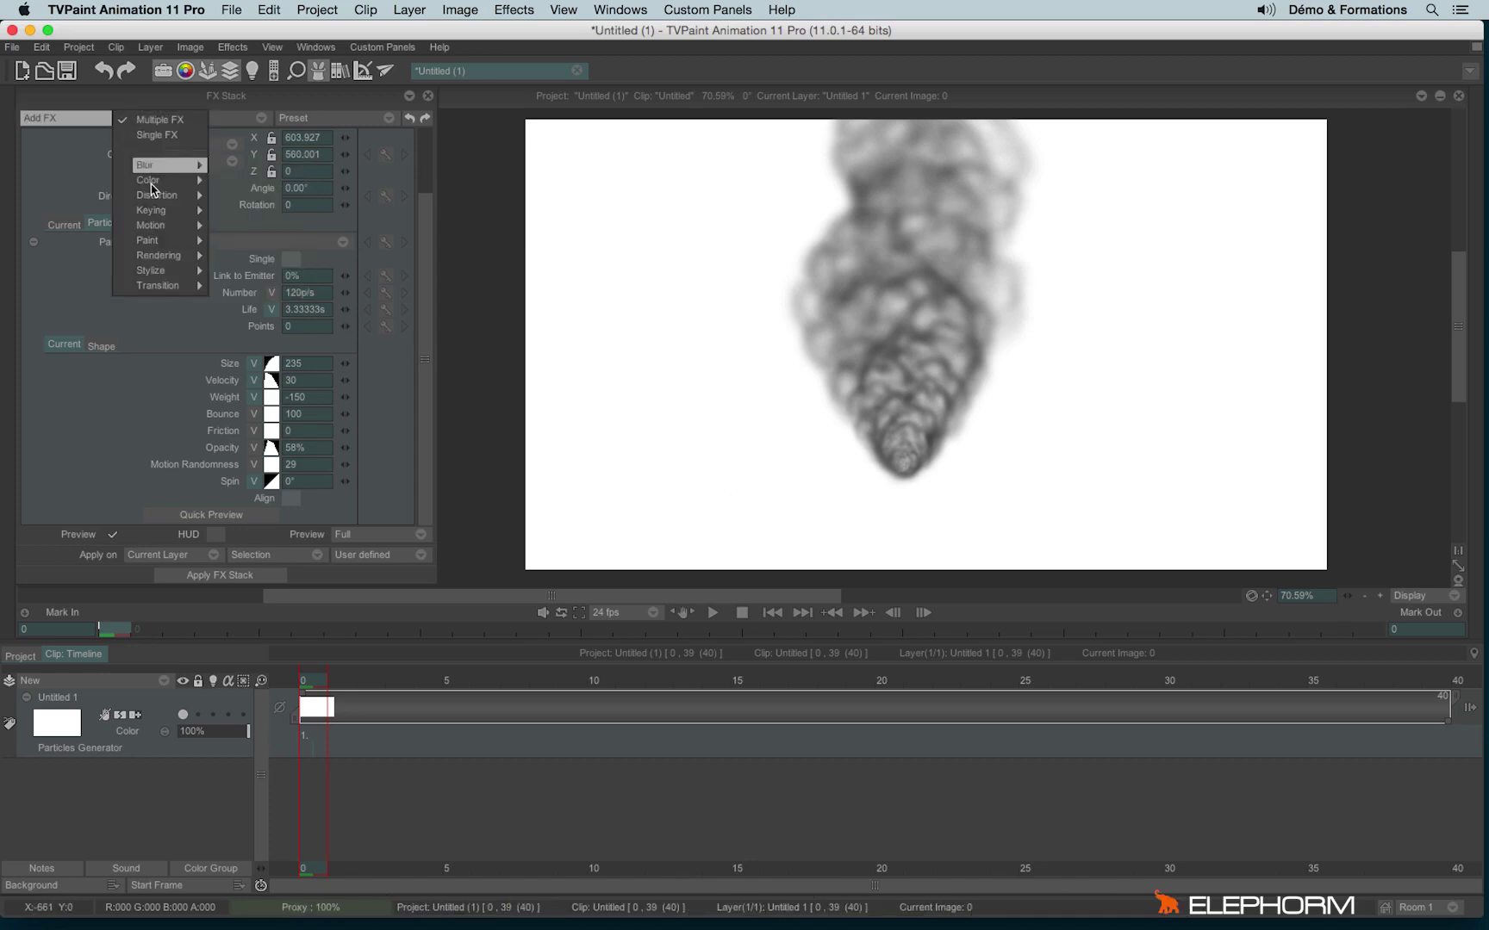
pyautogui.moveTo(159, 270)
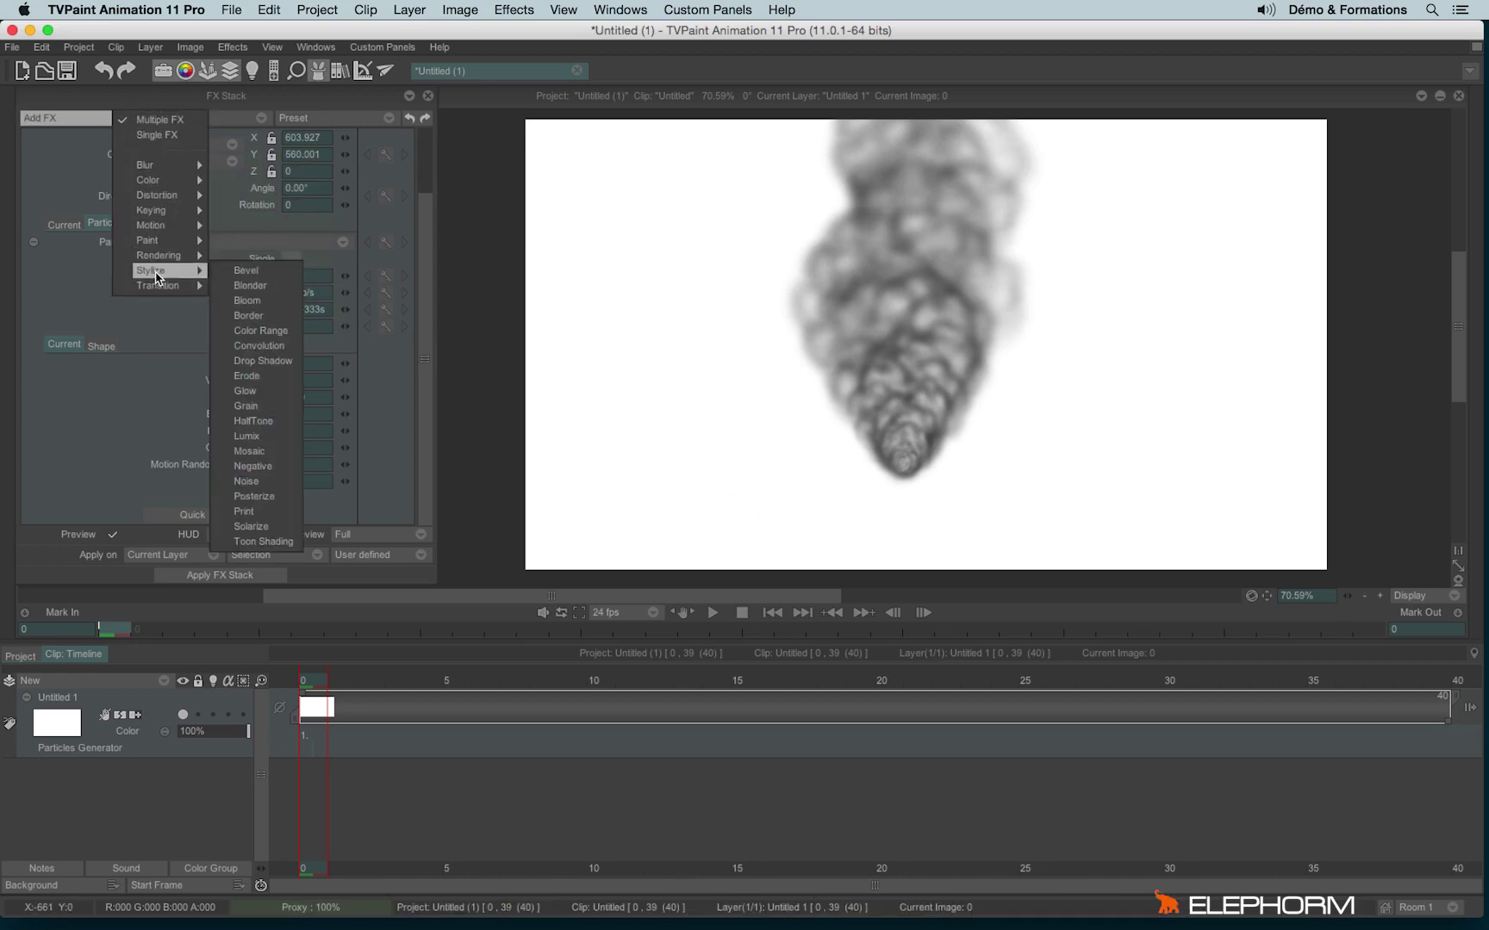
pyautogui.click(287, 498)
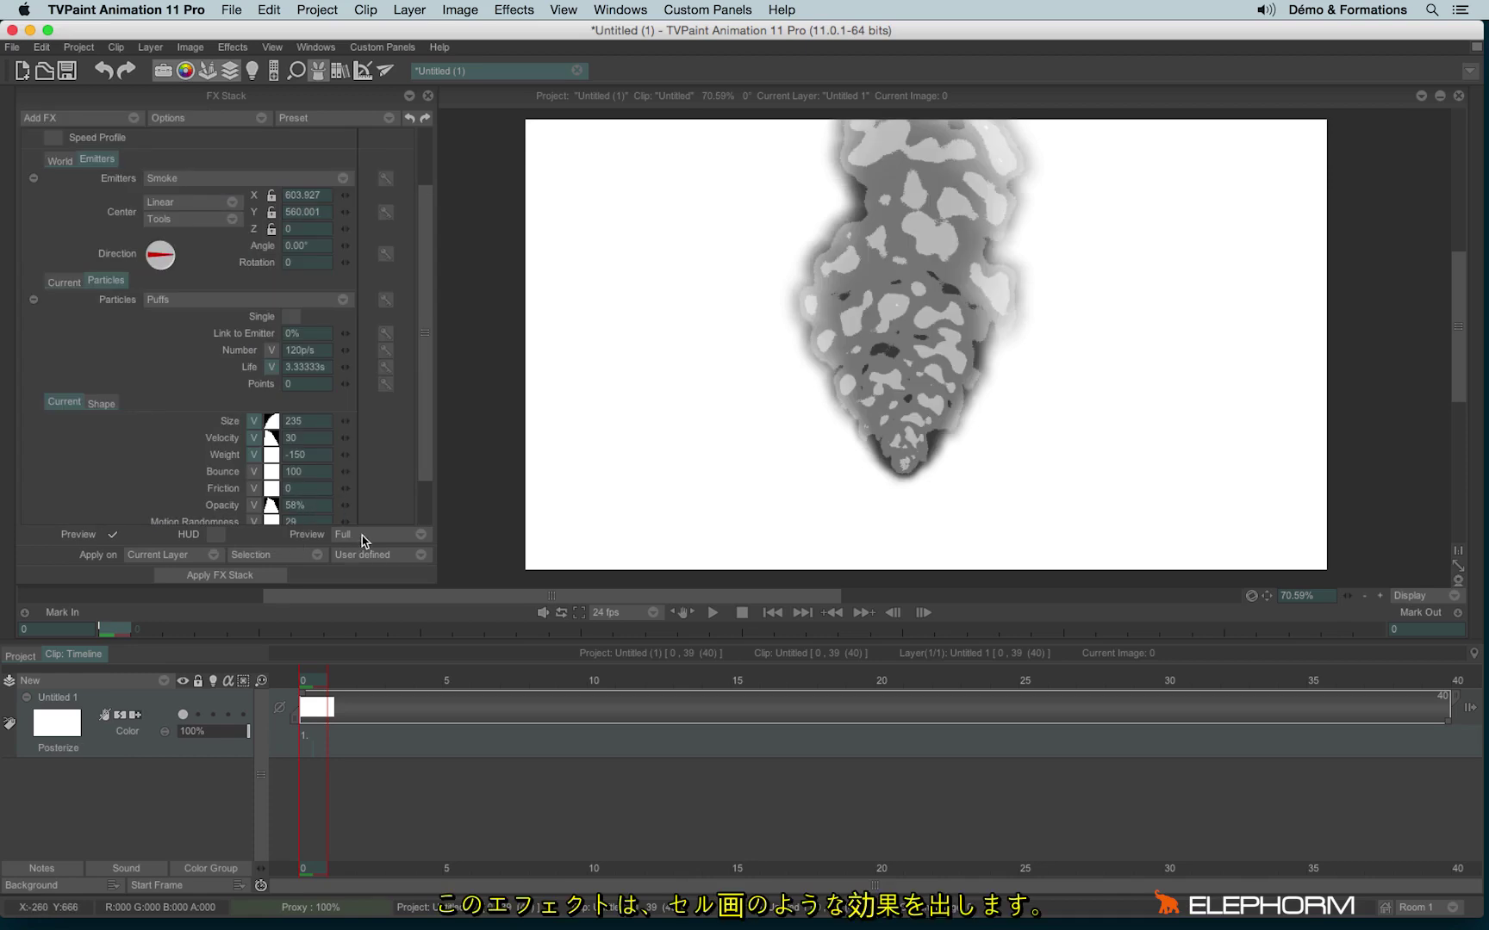
pyautogui.scroll(3, 255, 204)
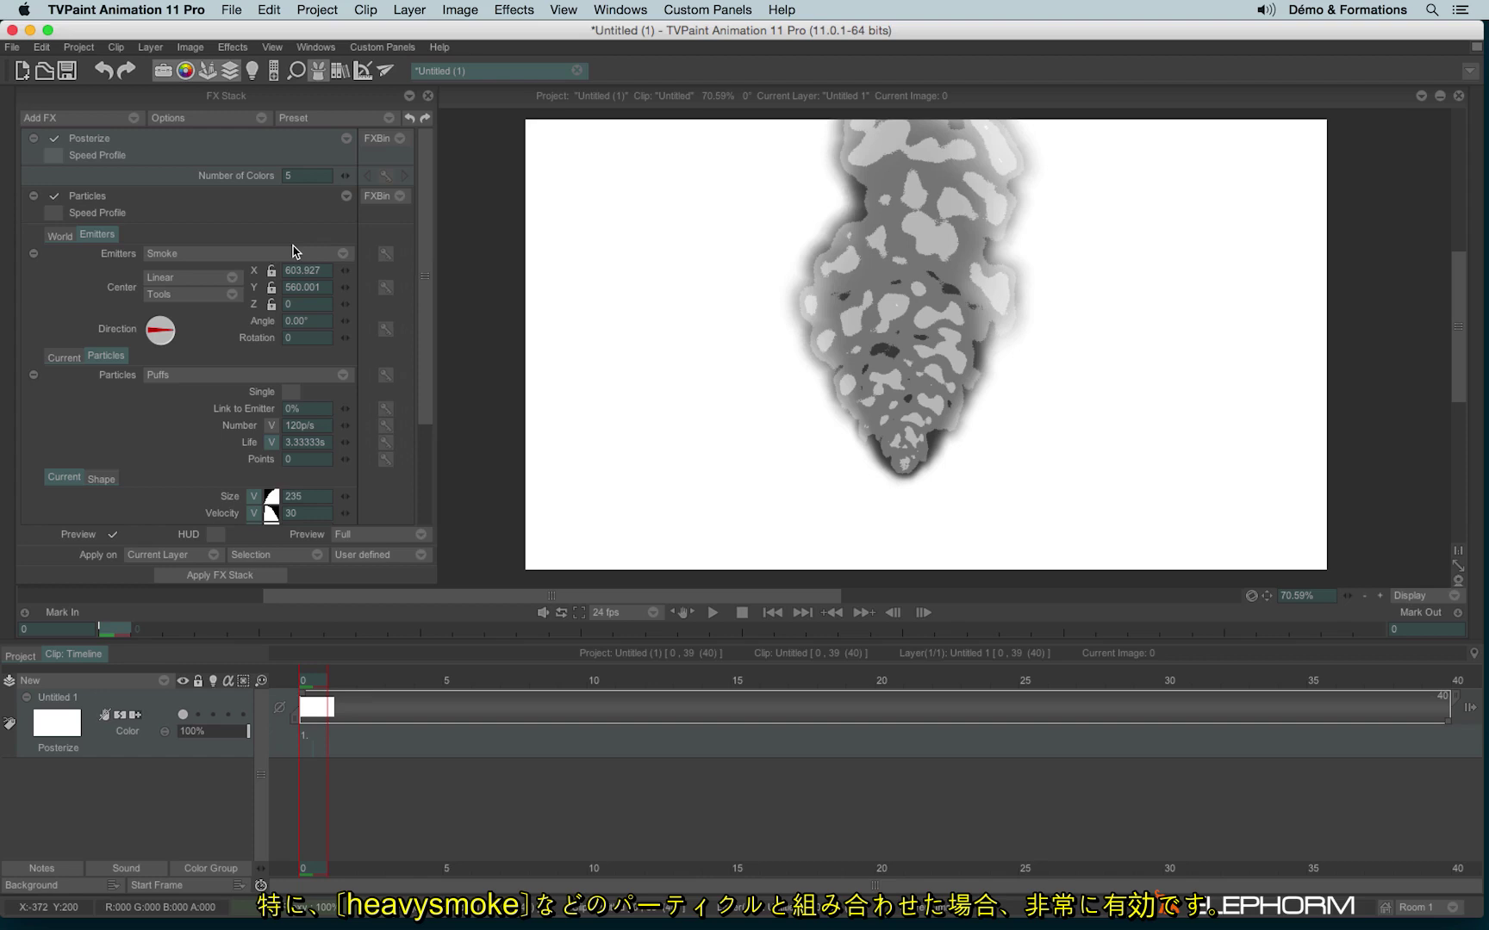
pyautogui.moveTo(340, 685); pyautogui.dragTo(306, 700)
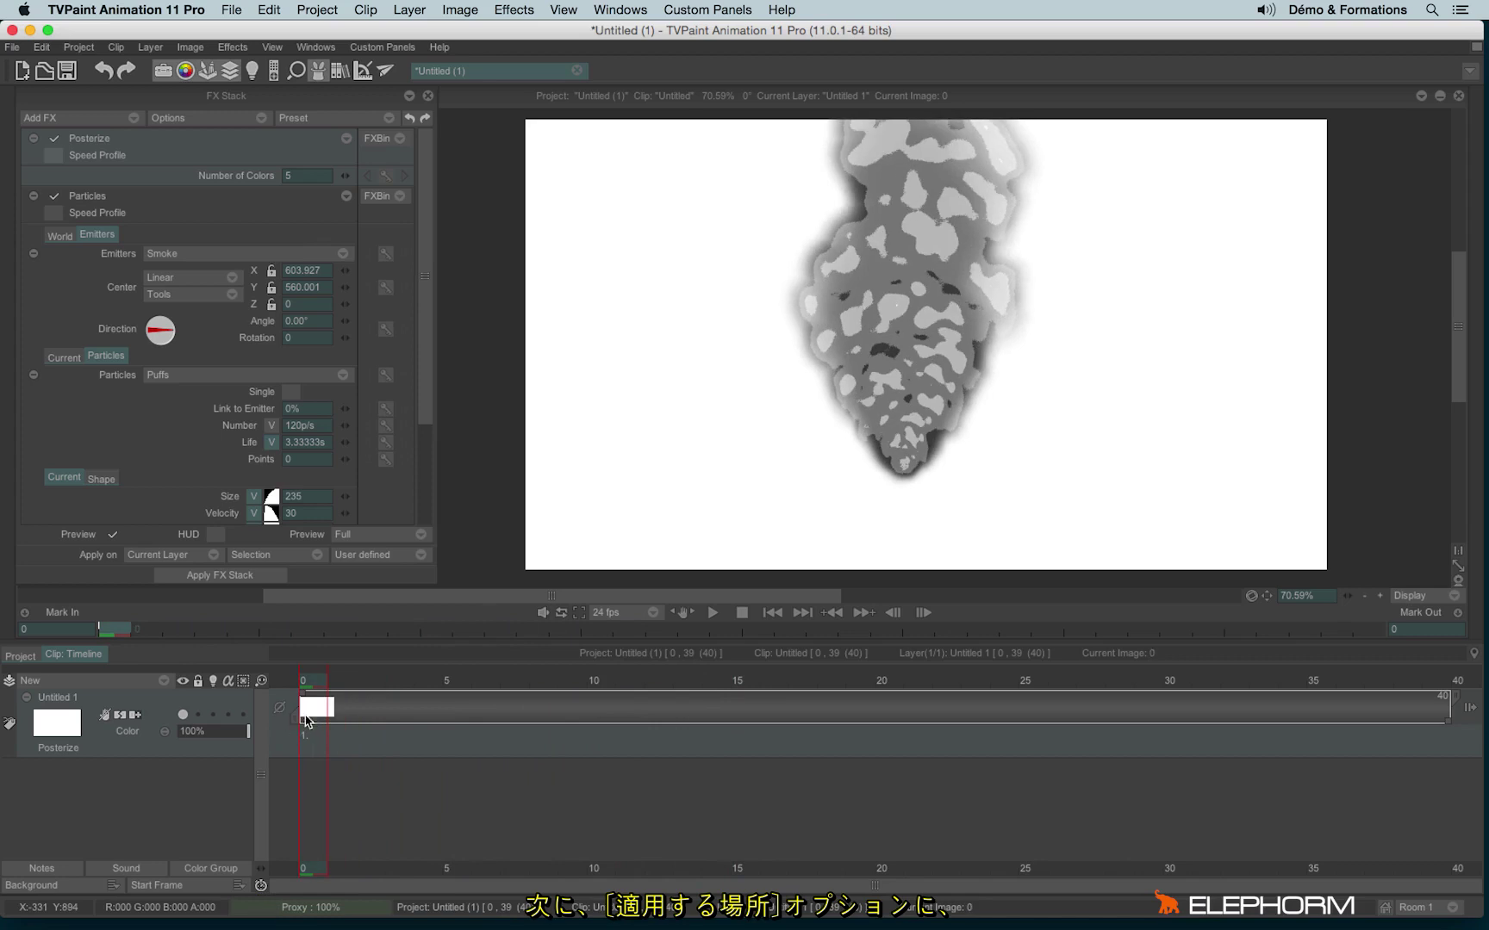
# Apply the FX stack on Frames for All instances, baking the smoke into every frame
pyautogui.click(351, 562)
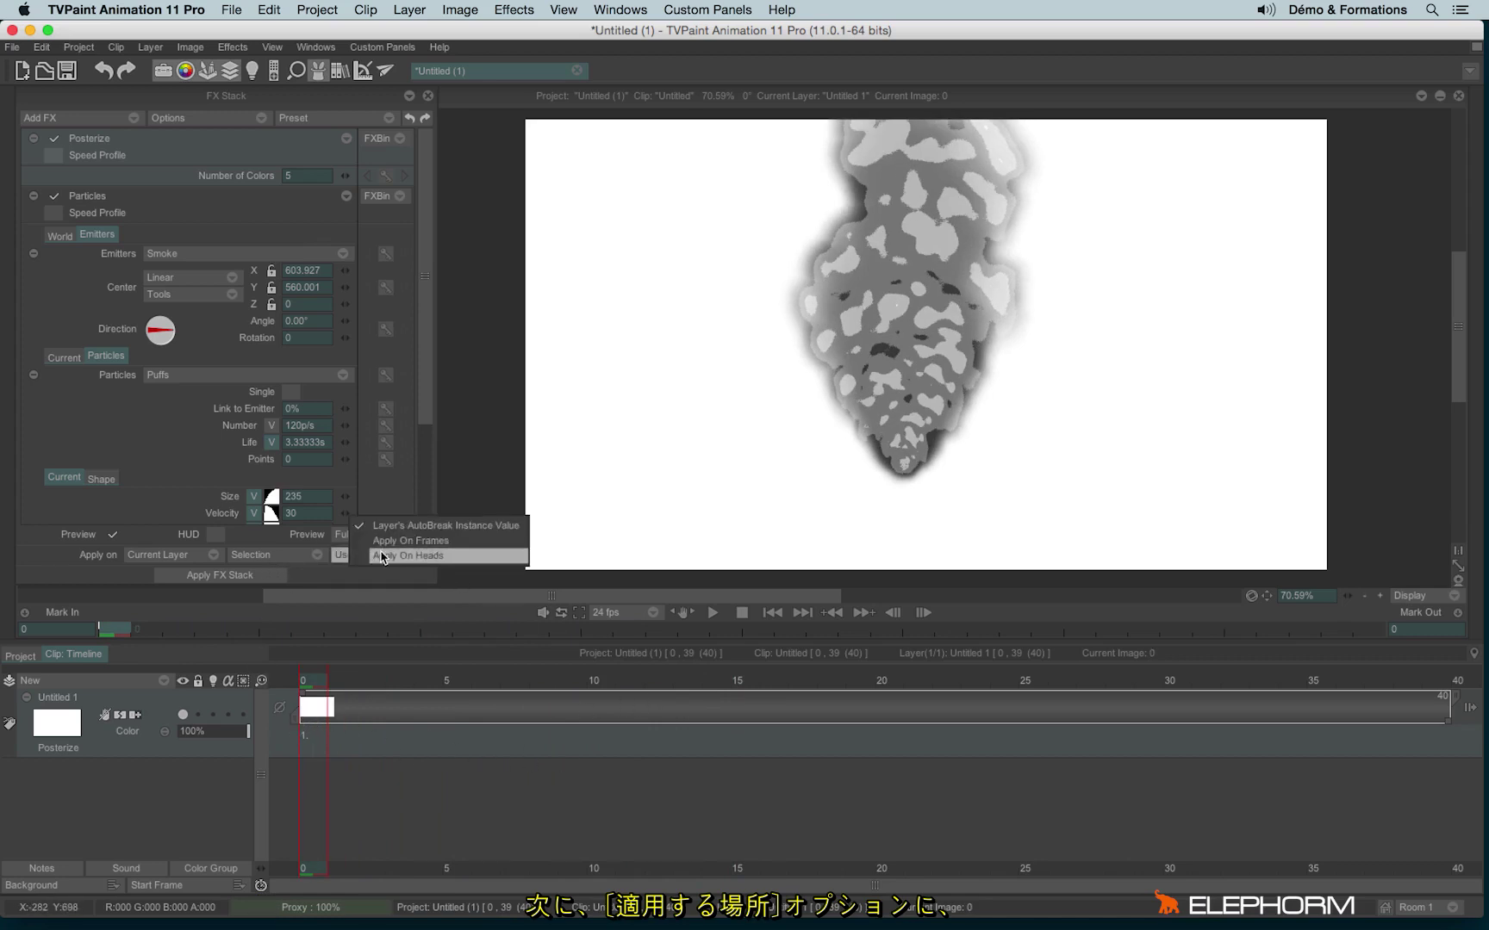
pyautogui.click(379, 556)
pyautogui.click(328, 563)
pyautogui.click(352, 573)
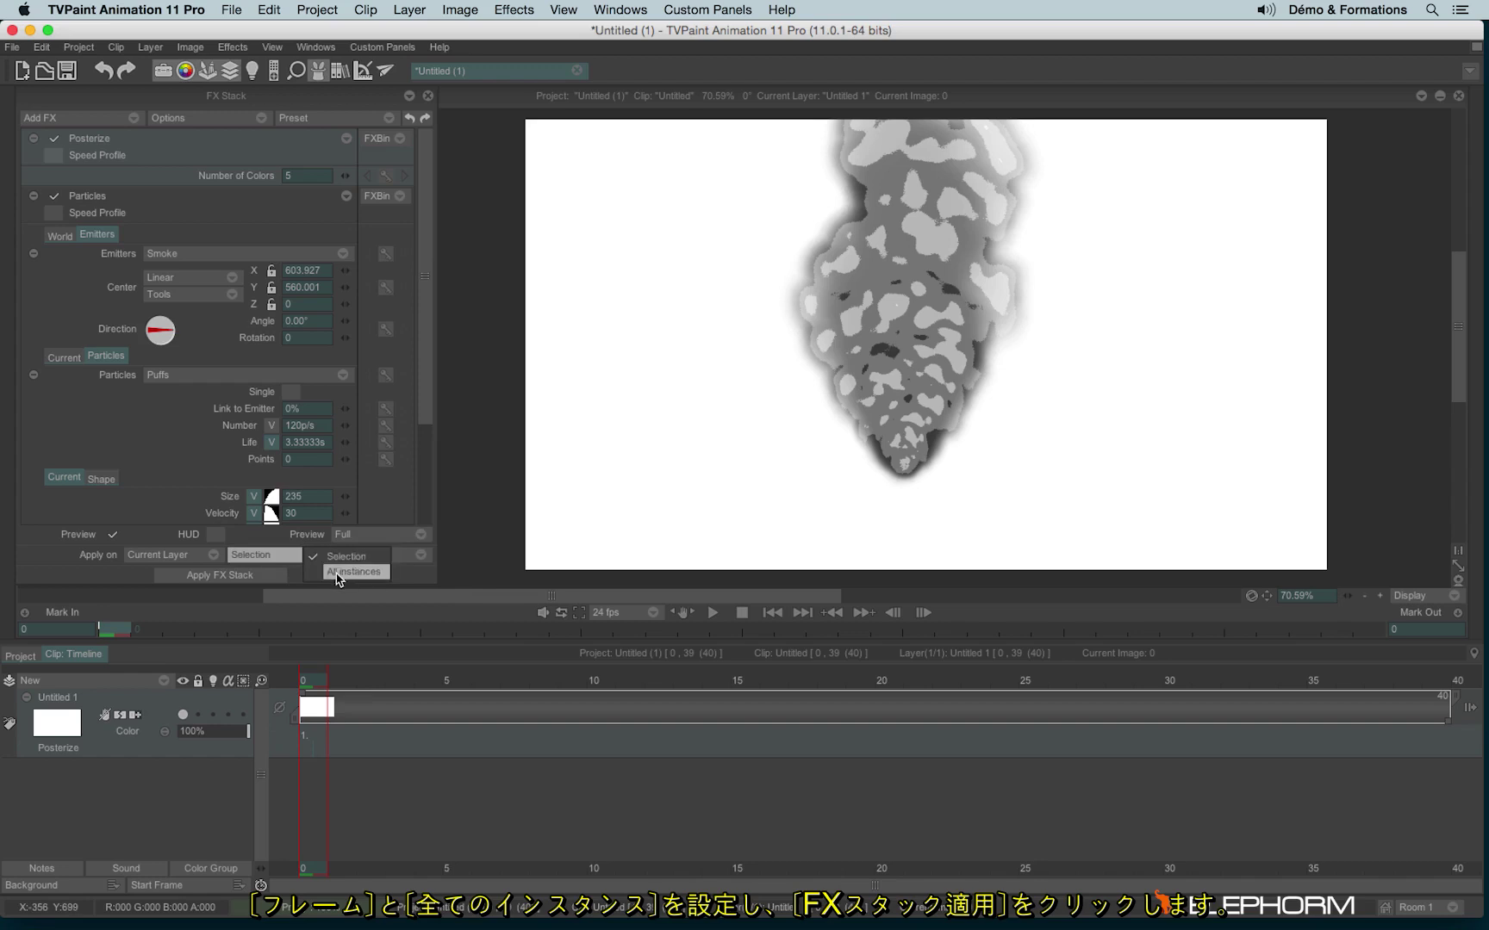
pyautogui.click(233, 576)
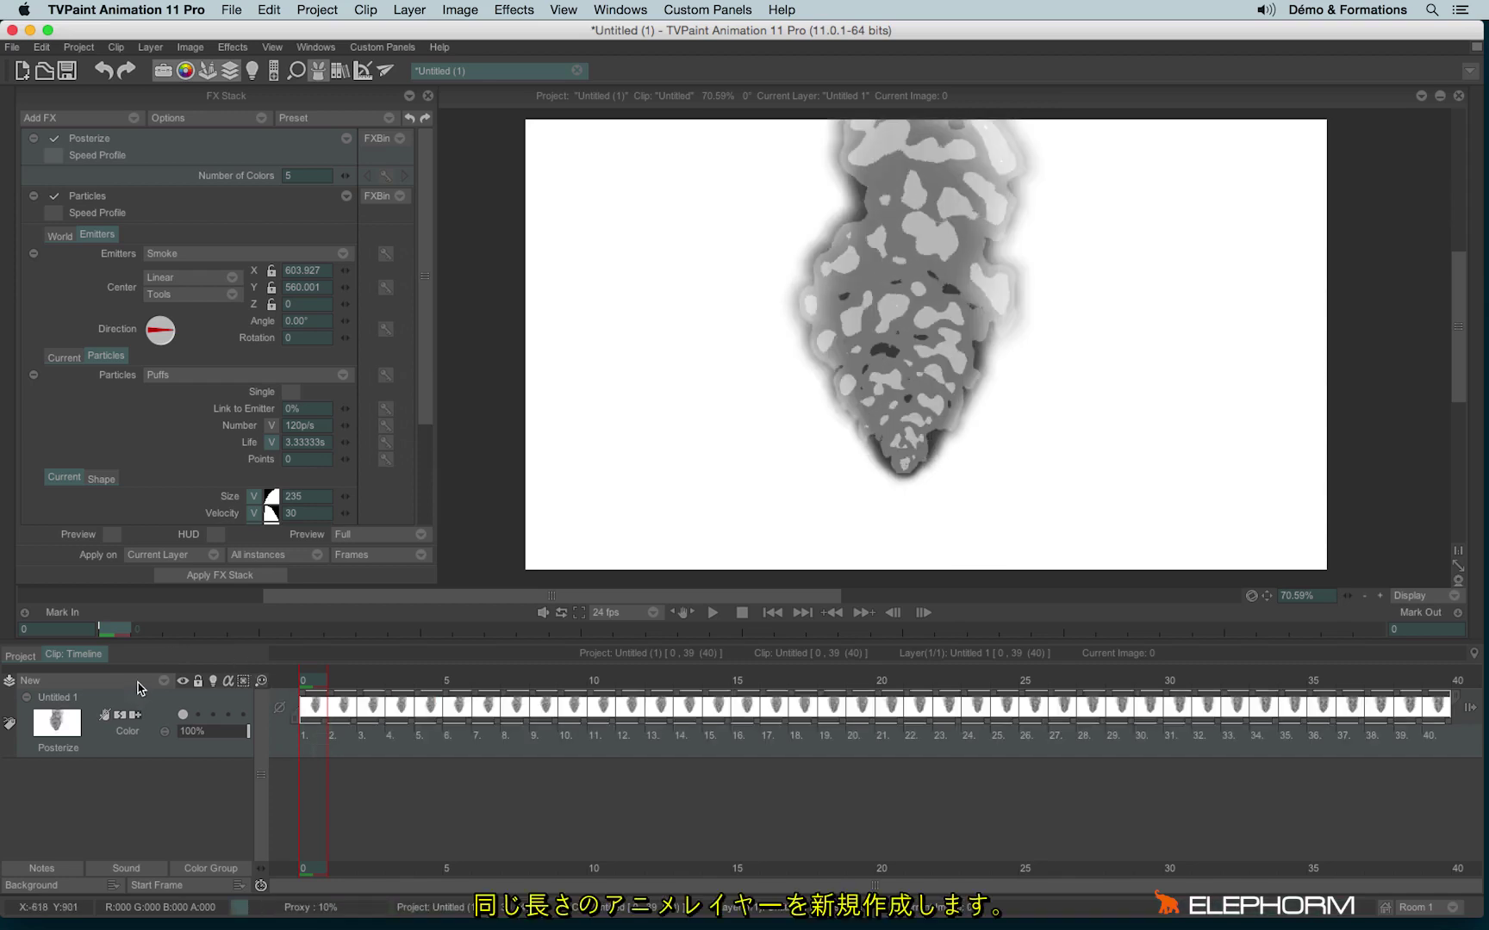
# Add a new animation layer and stretch its frame across the whole clip
pyautogui.click(135, 685)
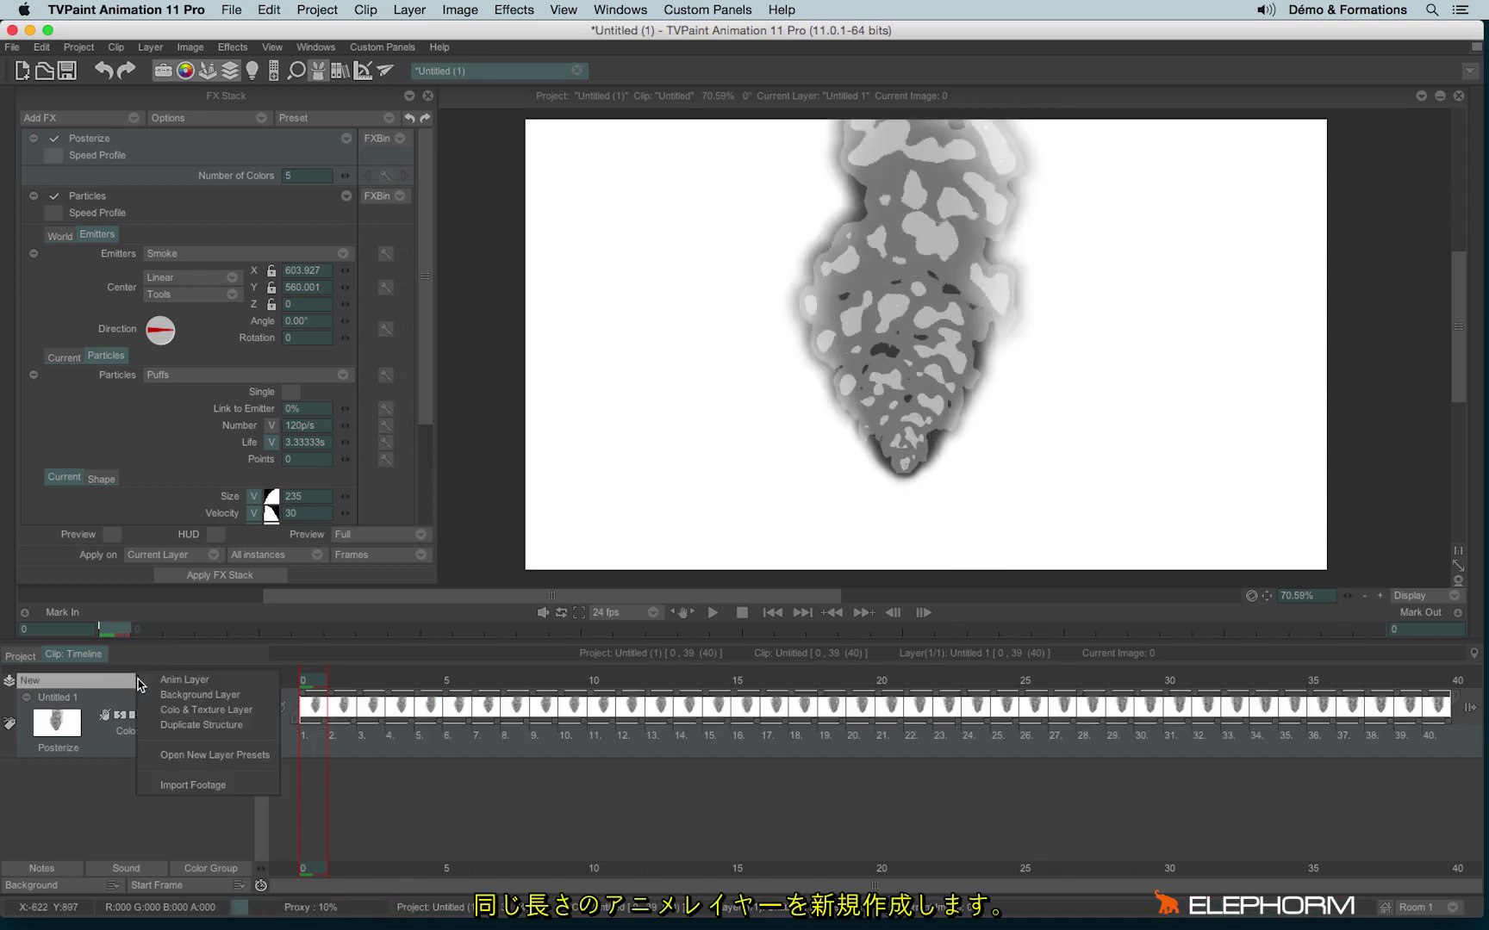
pyautogui.click(234, 685)
pyautogui.moveTo(325, 726); pyautogui.dragTo(1449, 743)
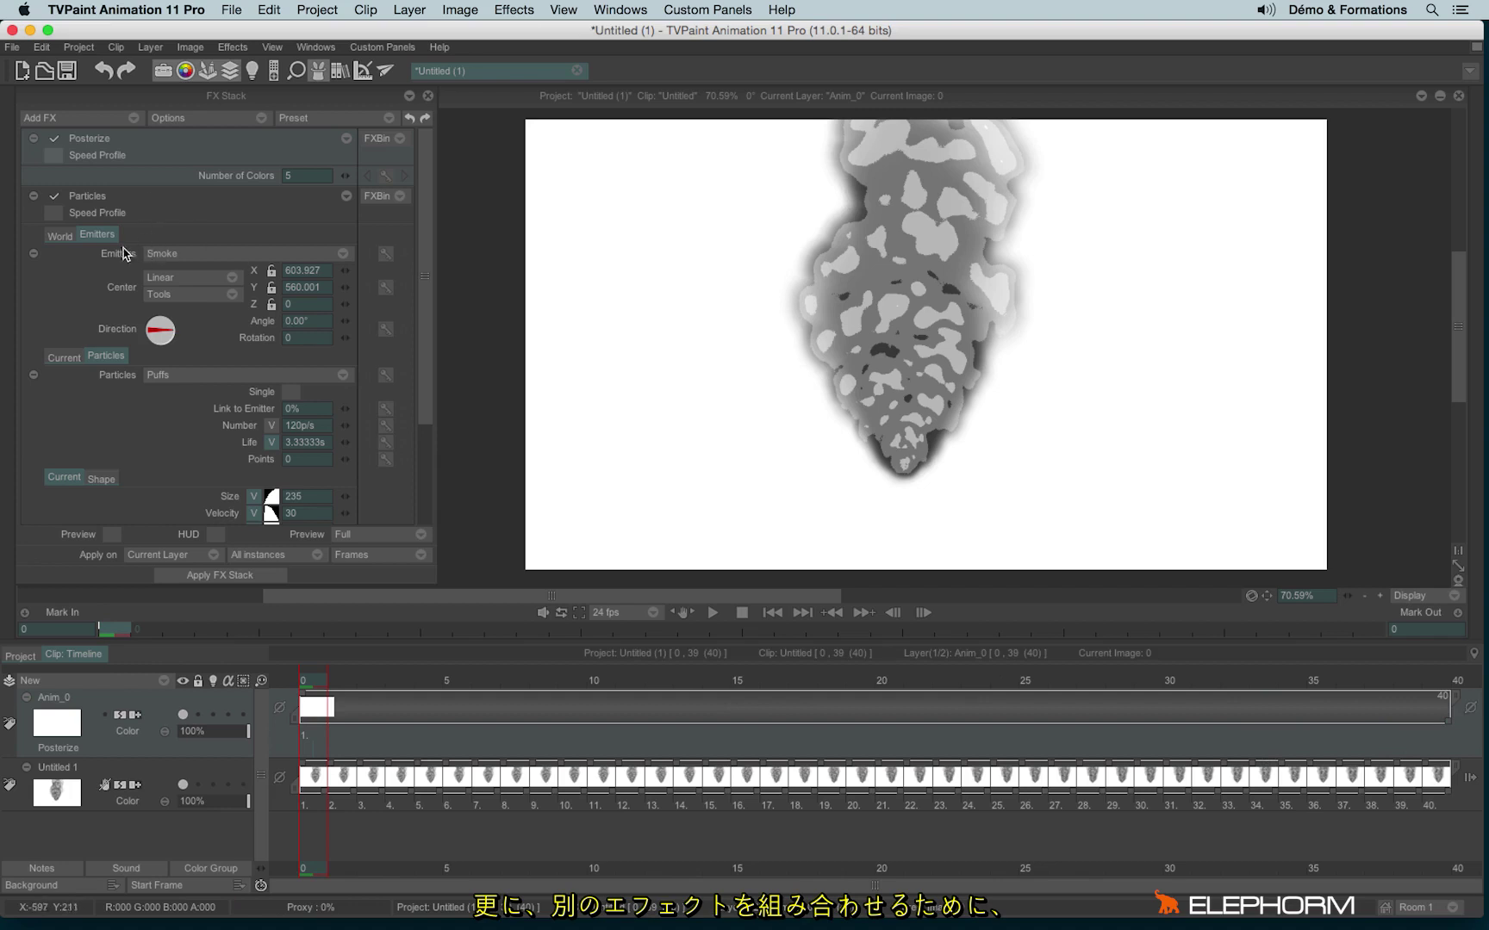
# Add the Stylize > Convolution effect to the top of the FX stack
pyautogui.click(90, 122)
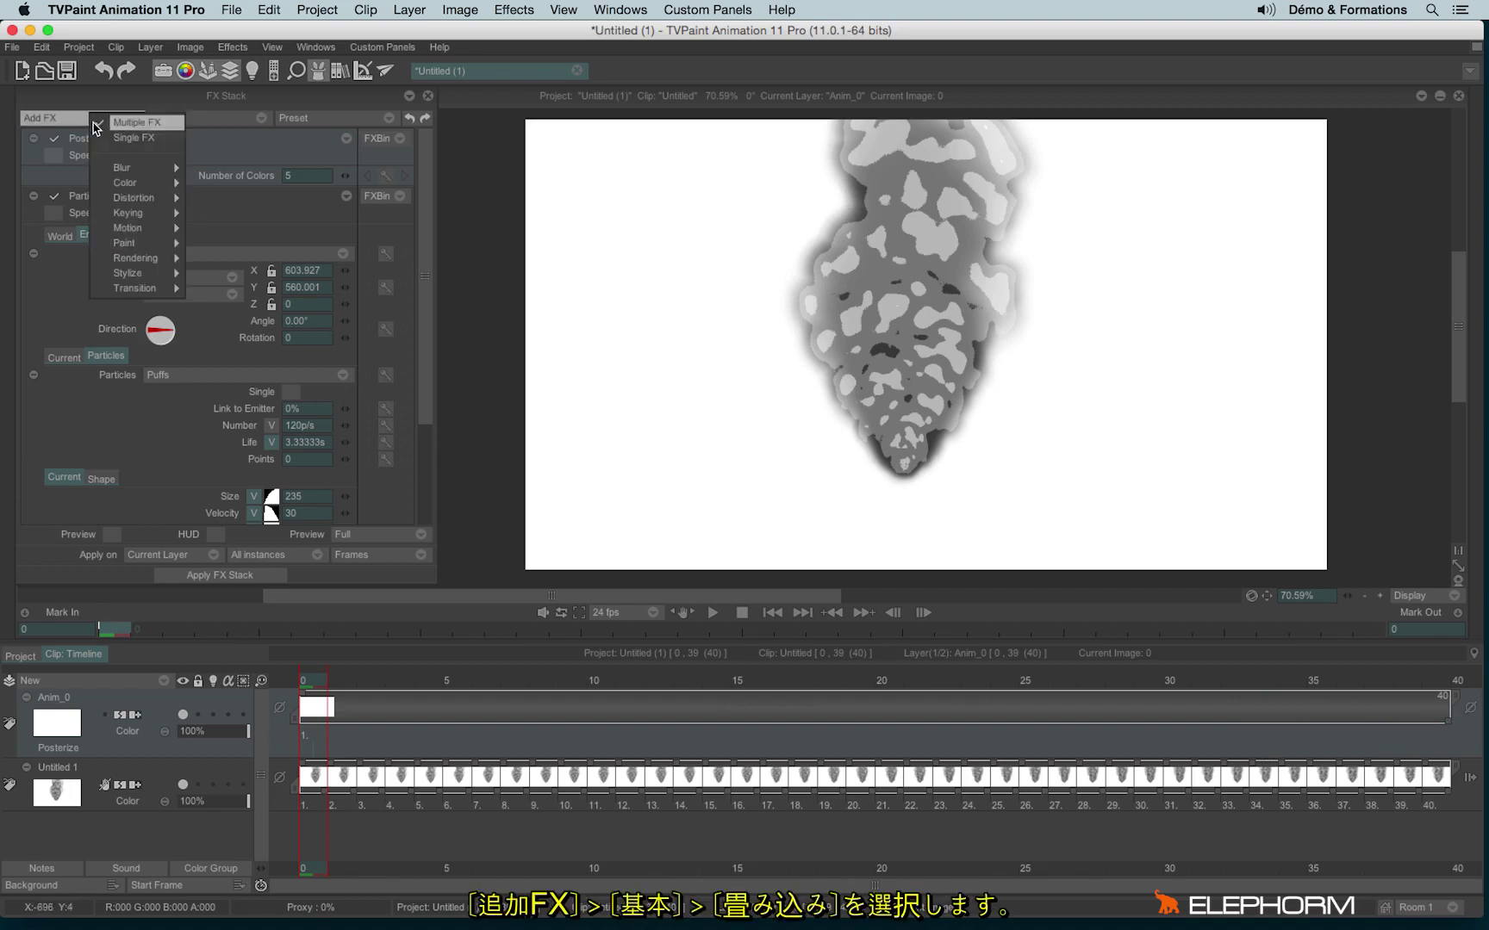
pyautogui.moveTo(144, 276)
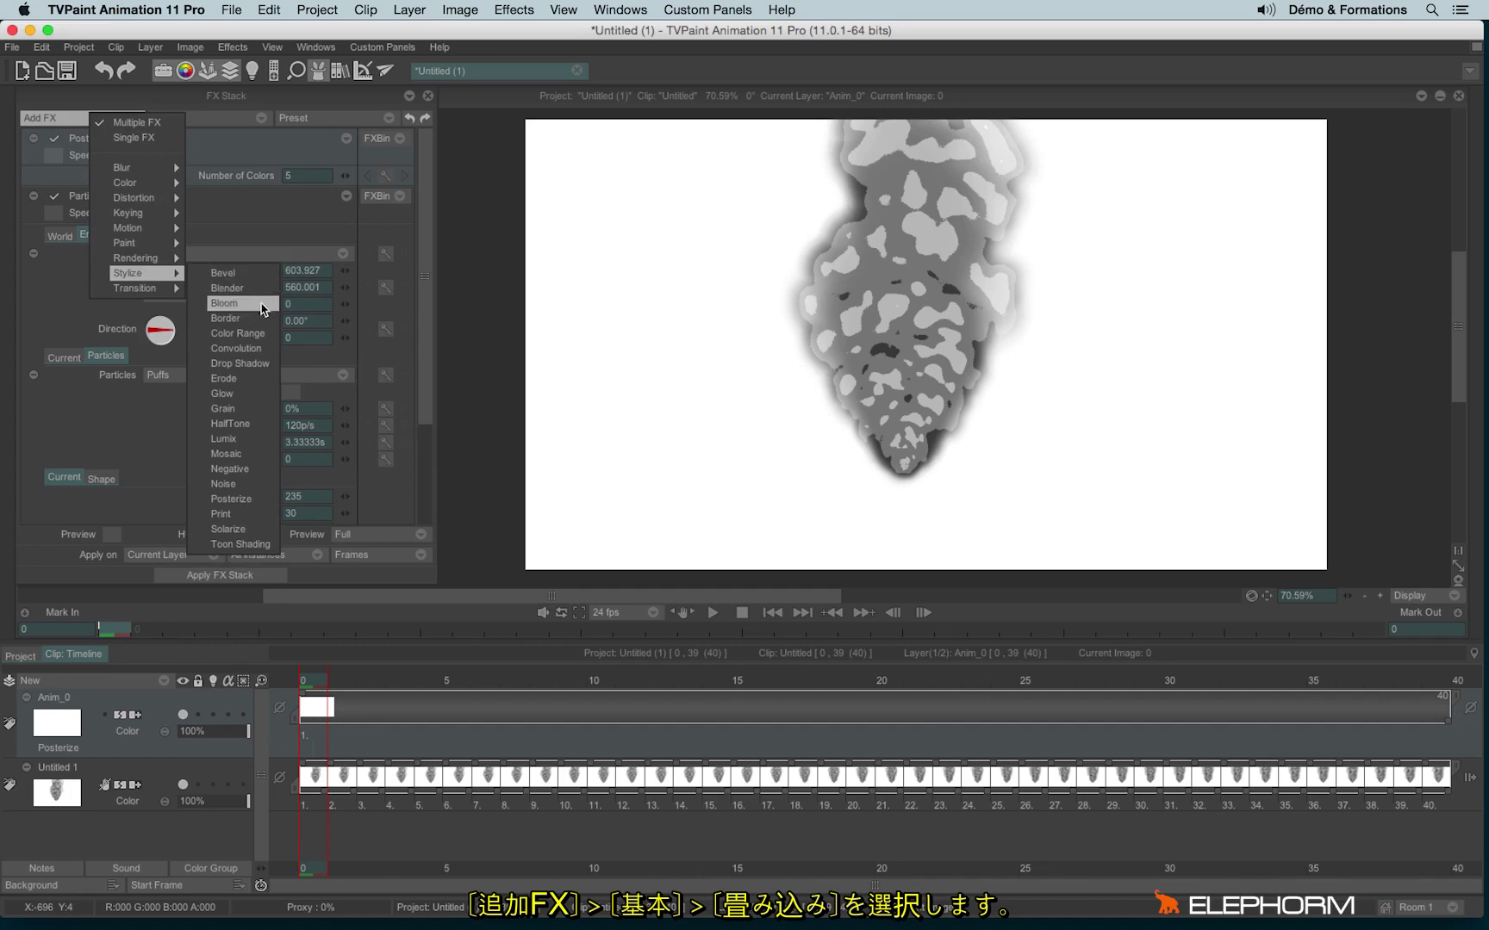
pyautogui.click(267, 355)
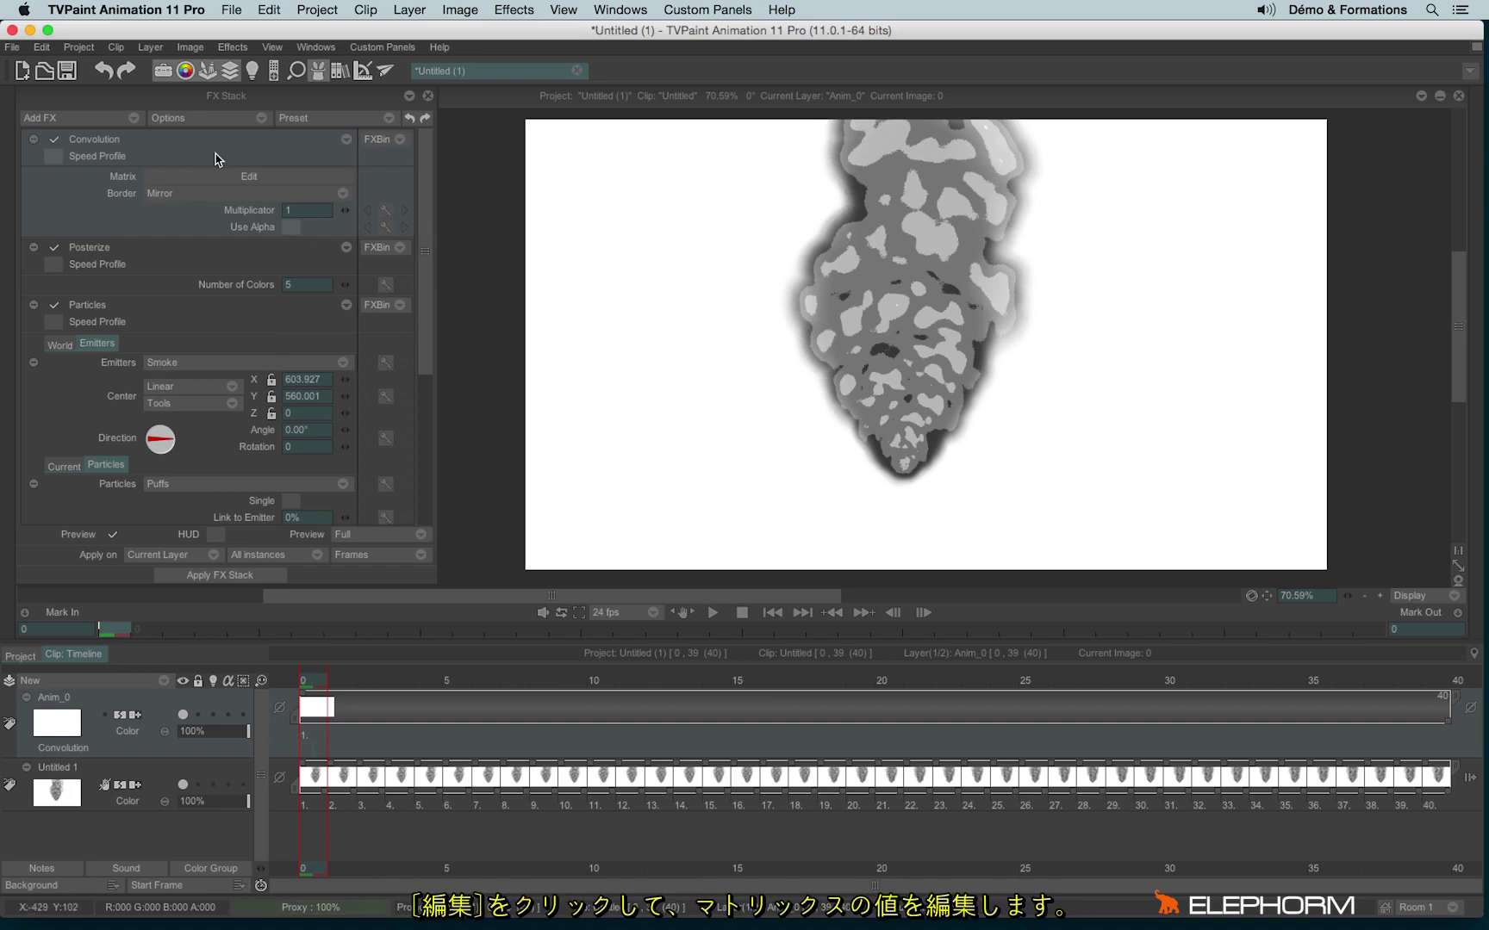
# Edit the Convolution matrix: -8 in the centre cell and 2 in the four neighbouring cells
pyautogui.click(233, 179)
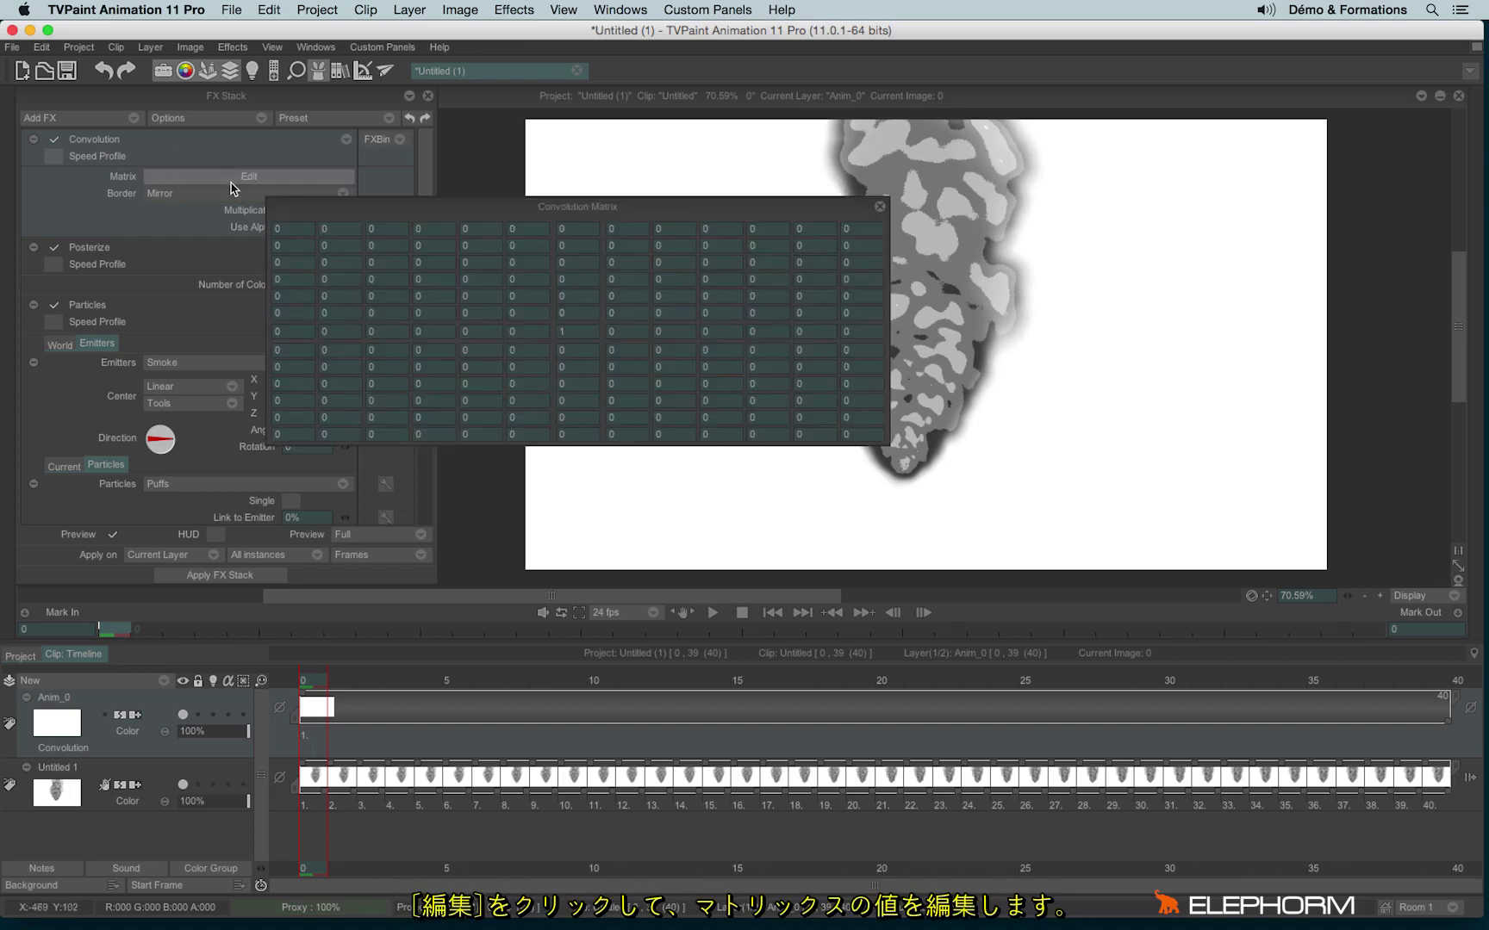
pyautogui.click(582, 335)
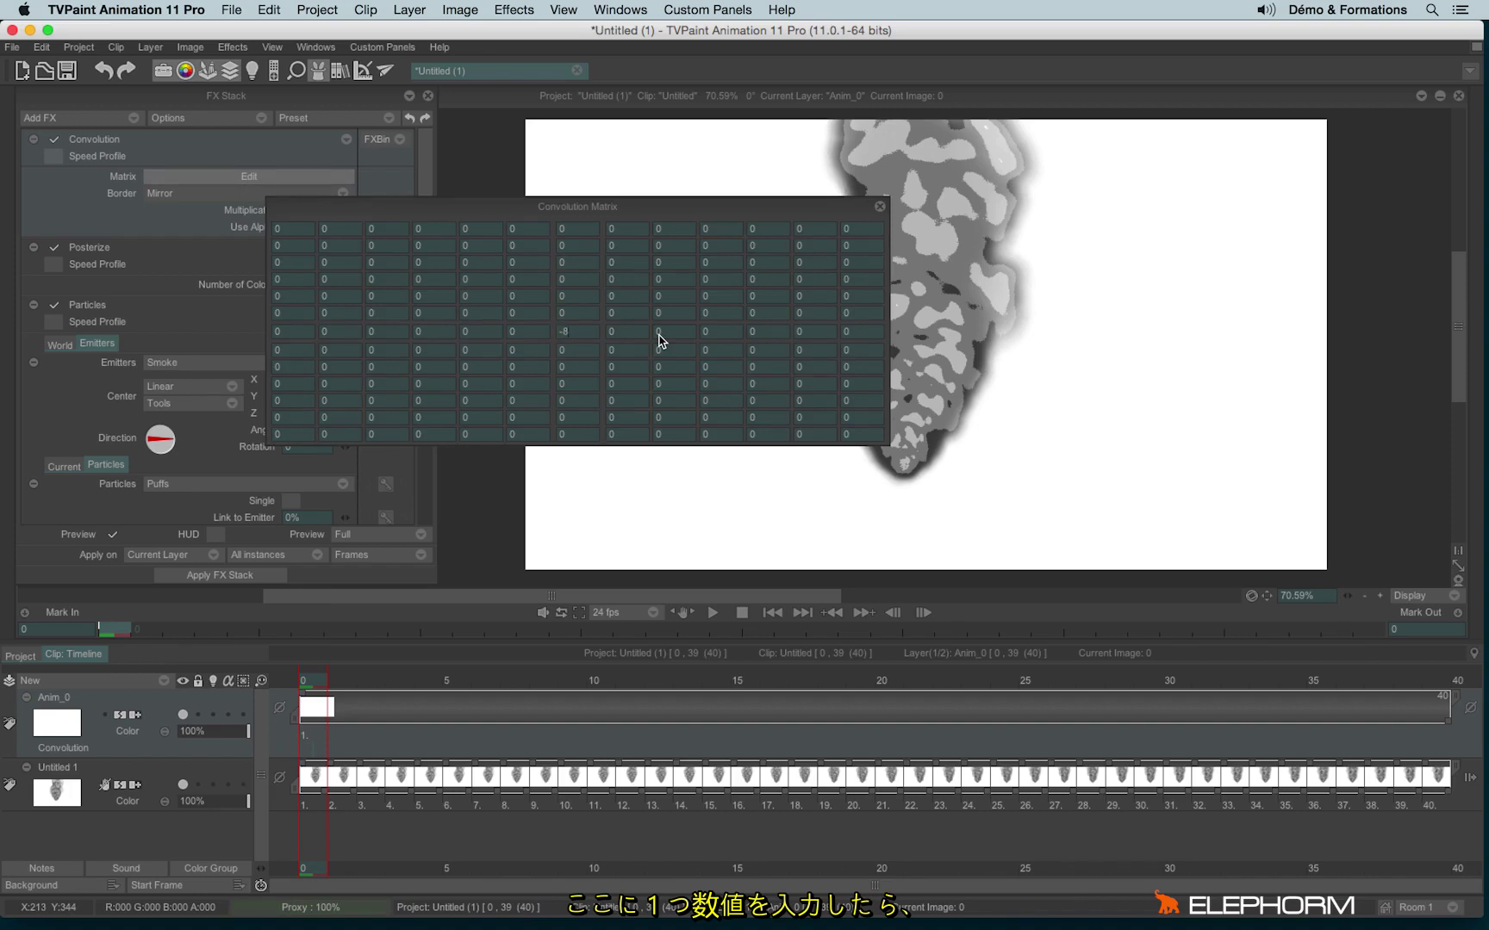
pyautogui.click(565, 315)
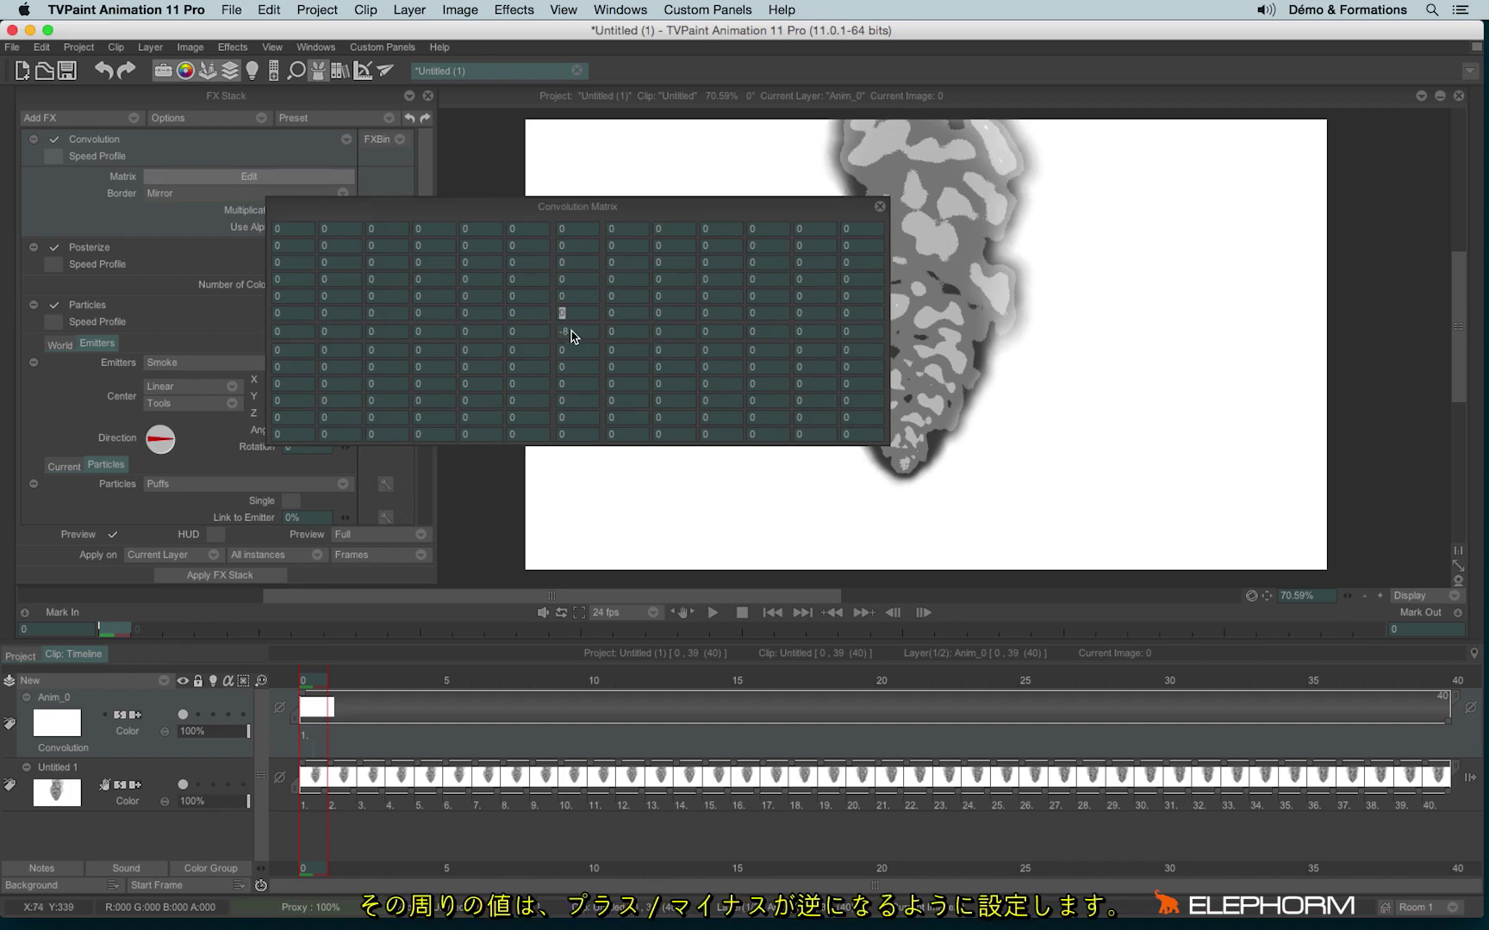
pyautogui.write('2')
pyautogui.click(517, 335)
pyautogui.write('2')
pyautogui.click(565, 353)
pyautogui.write('2')
pyautogui.click(614, 335)
pyautogui.write('2')
pyautogui.click(635, 369)
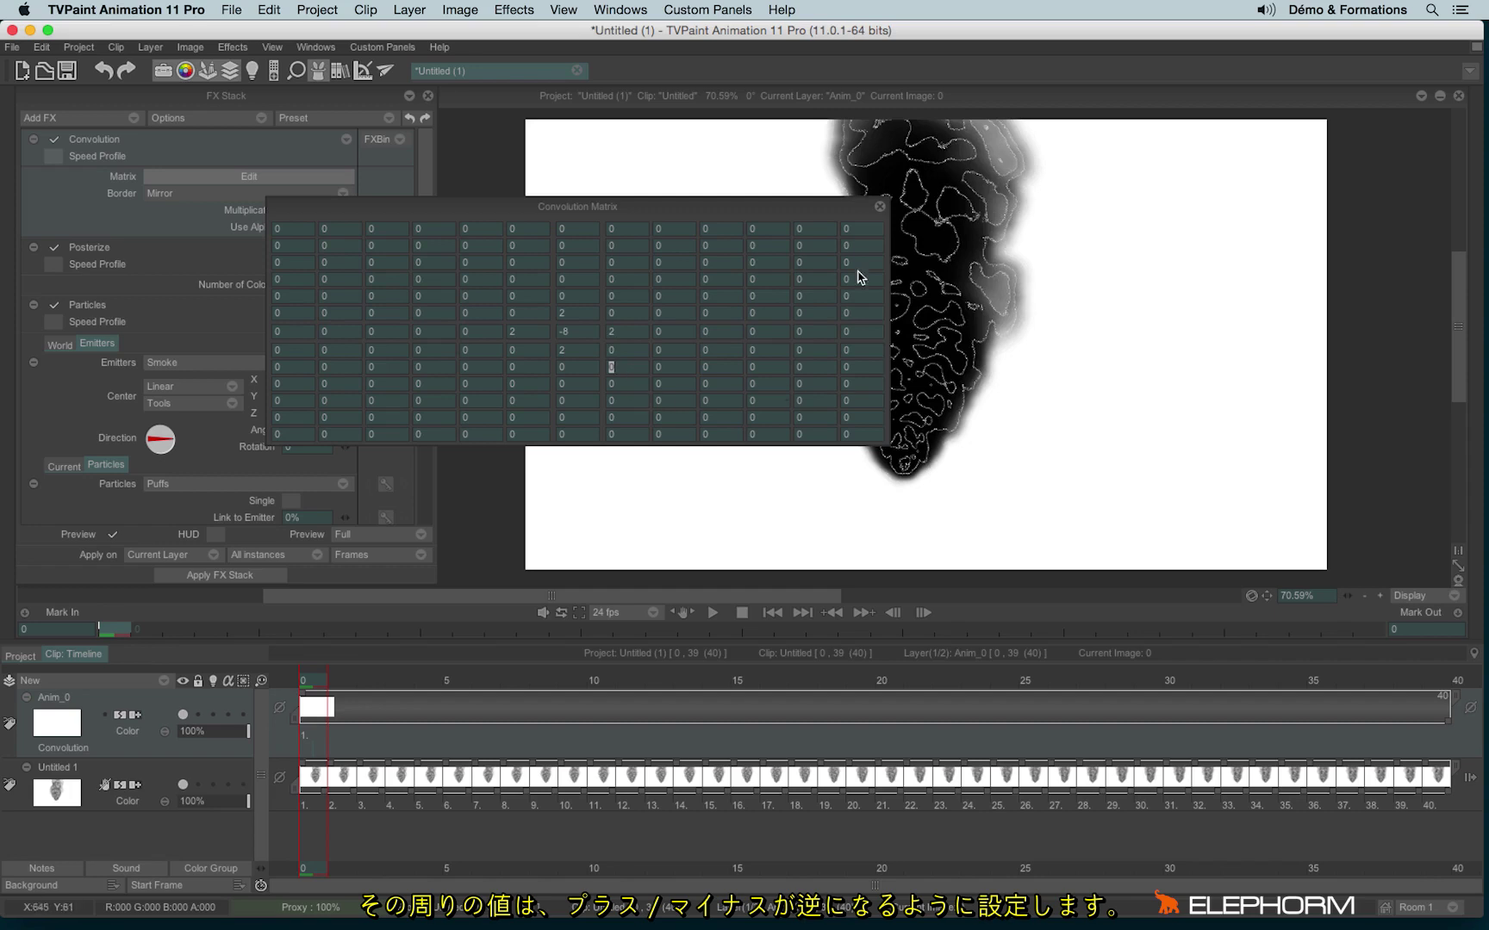
pyautogui.click(879, 208)
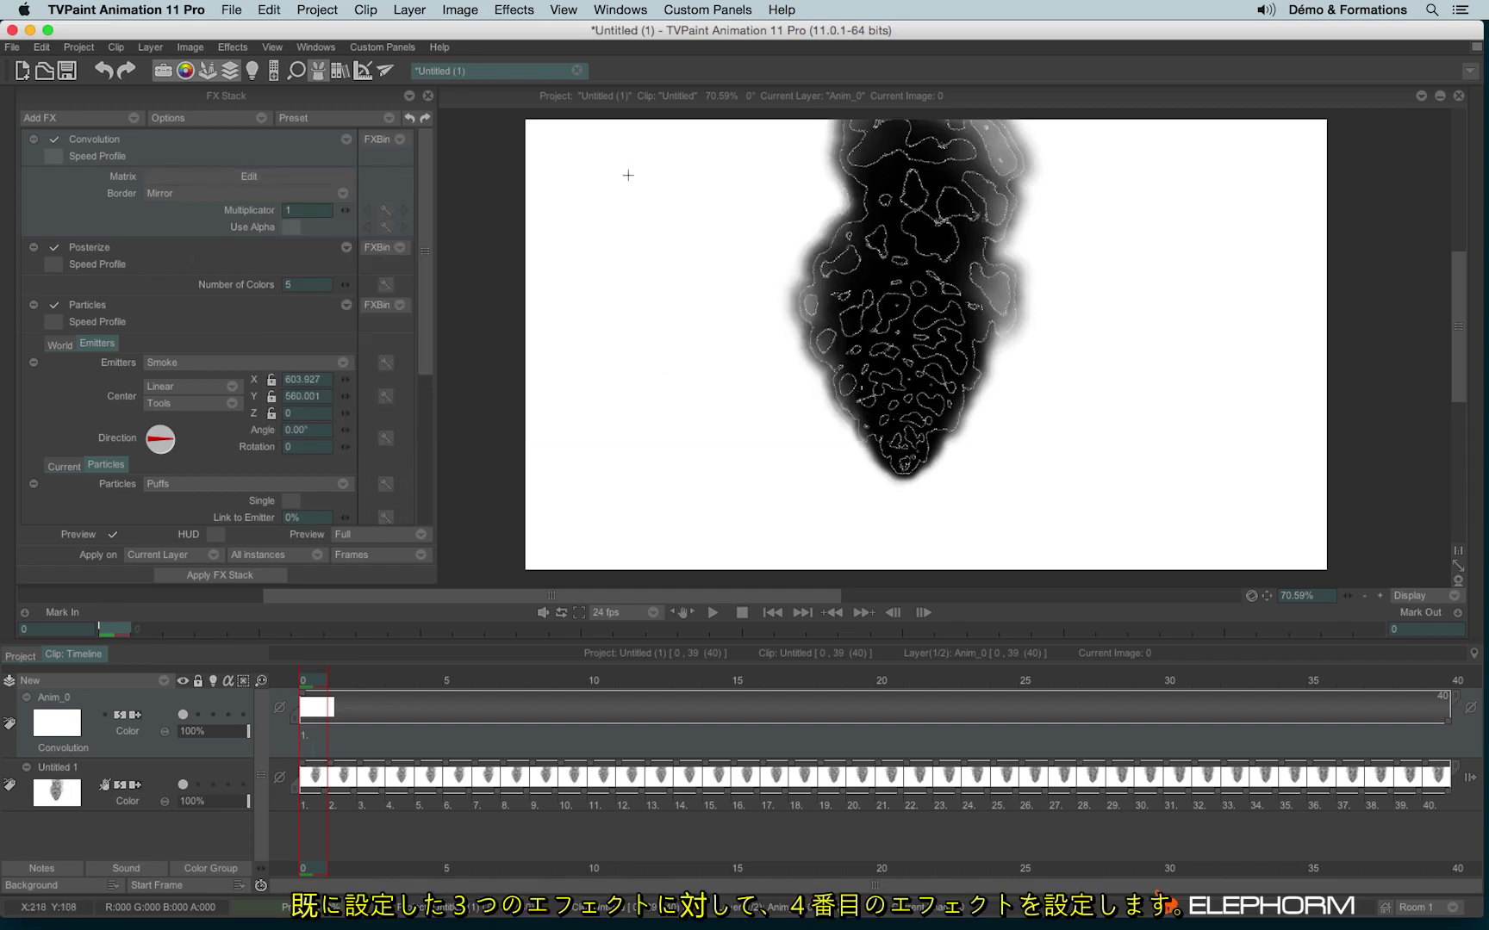
# Add the Color > Scan Cleaner Black and White effect to the stack
pyautogui.click(85, 120)
pyautogui.moveTo(151, 184)
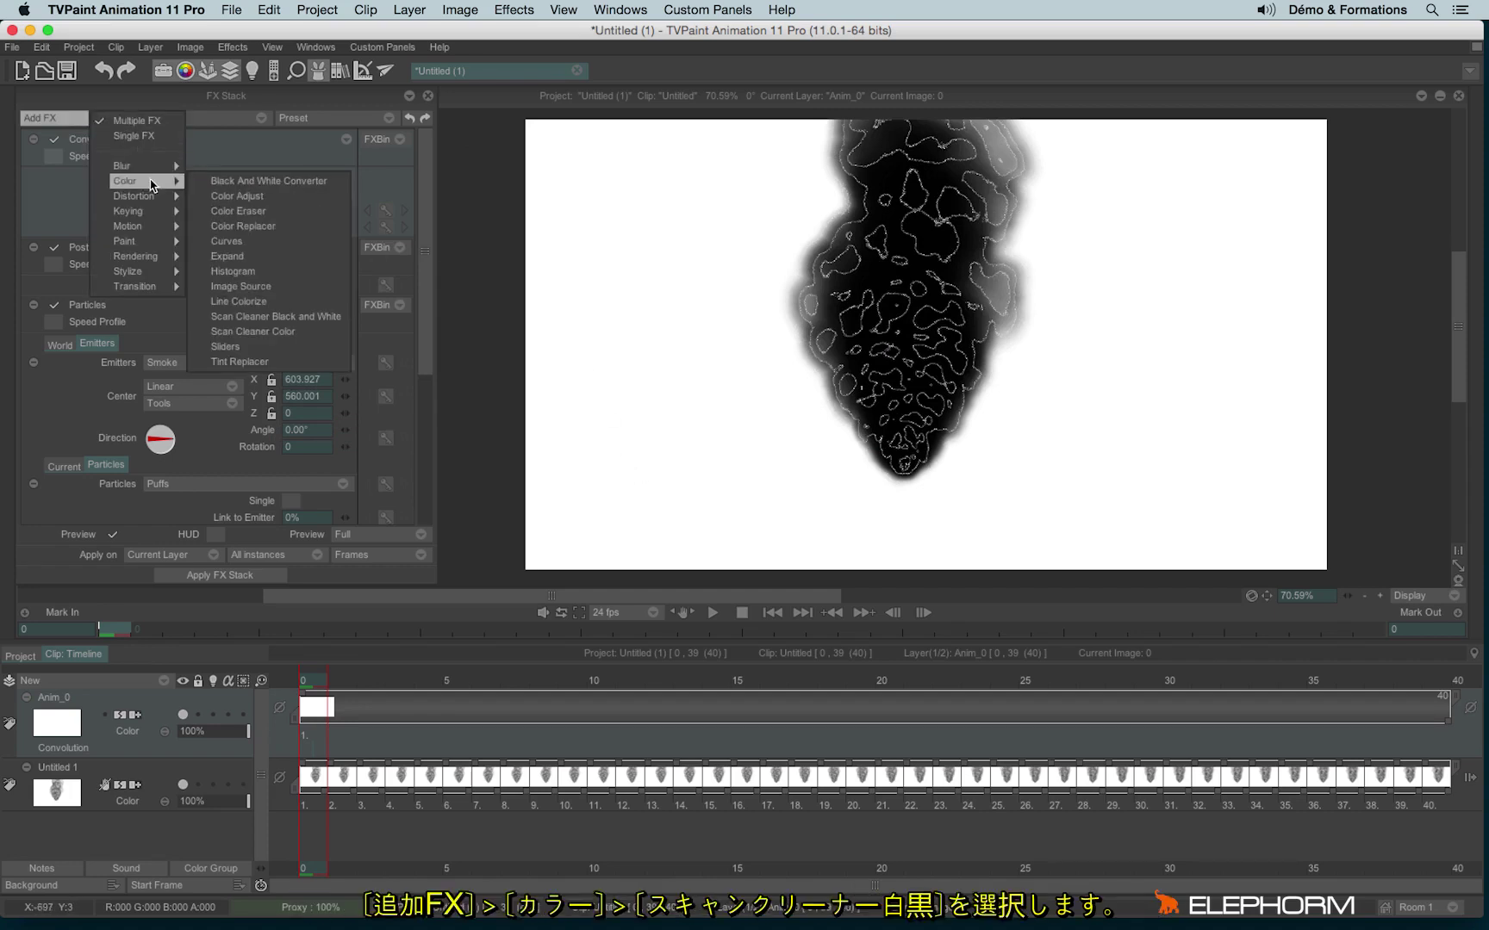
pyautogui.click(334, 321)
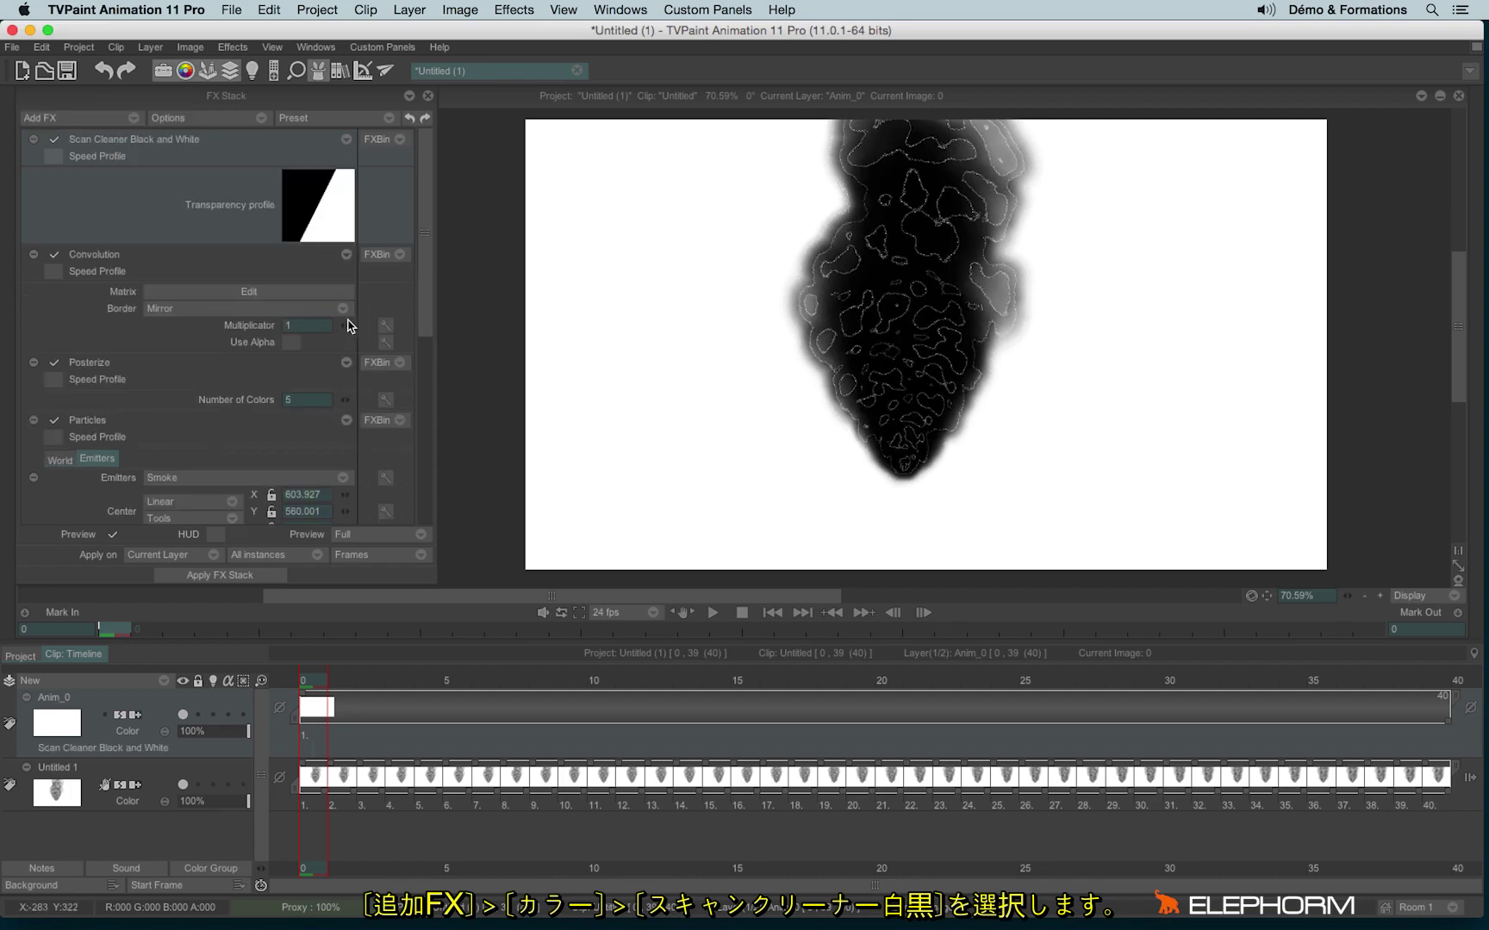
# Flip the Scan Cleaner's Transparency profile vertically into a descending ramp
pyautogui.click(316, 220)
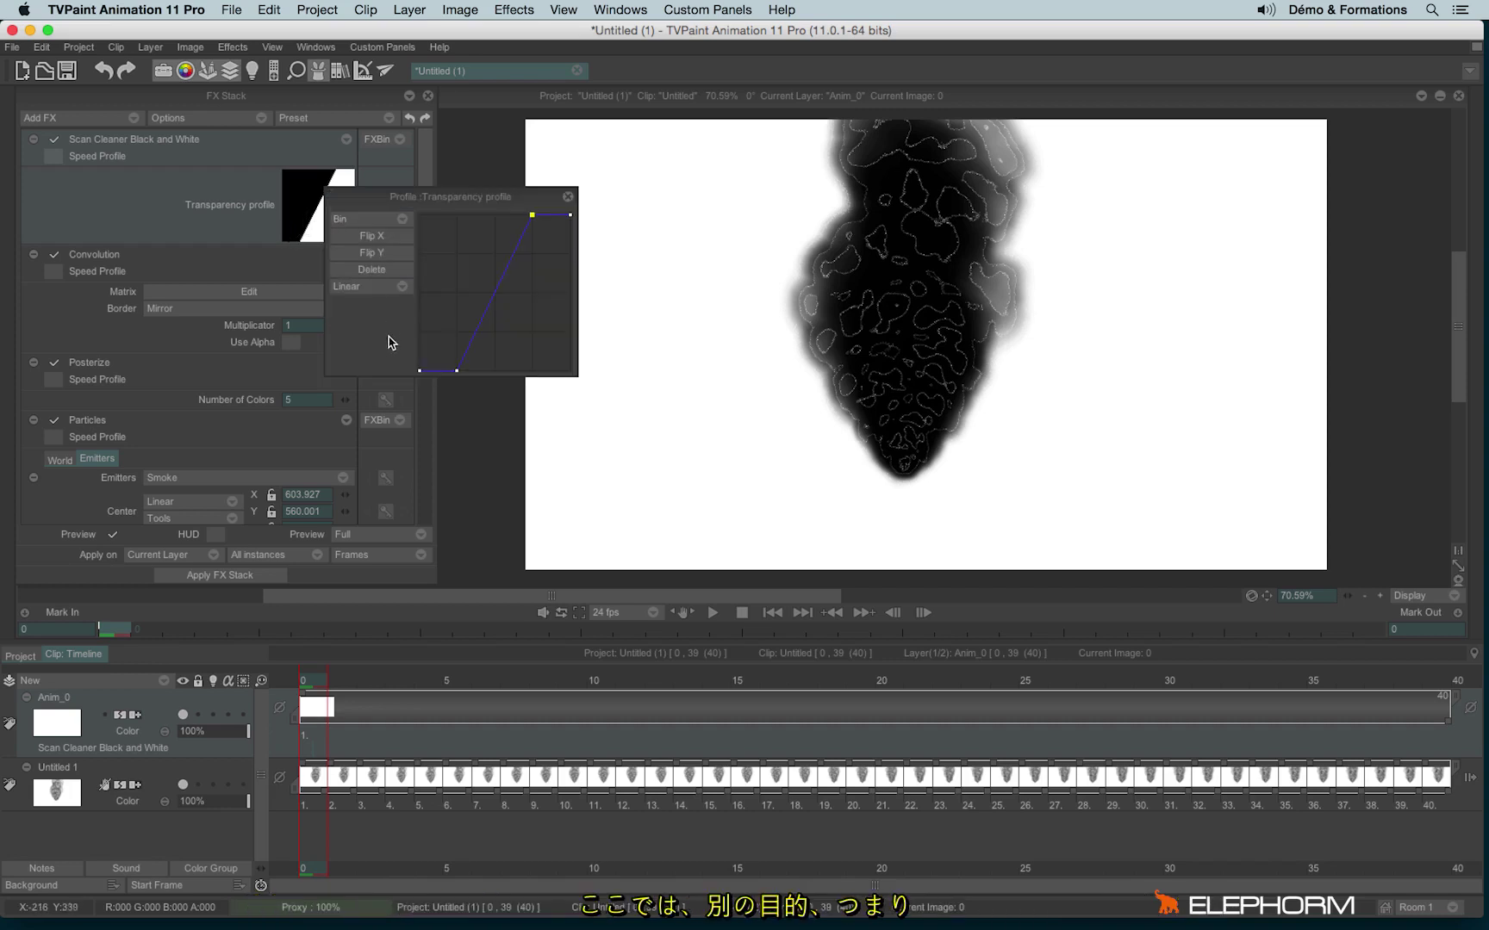
pyautogui.click(373, 253)
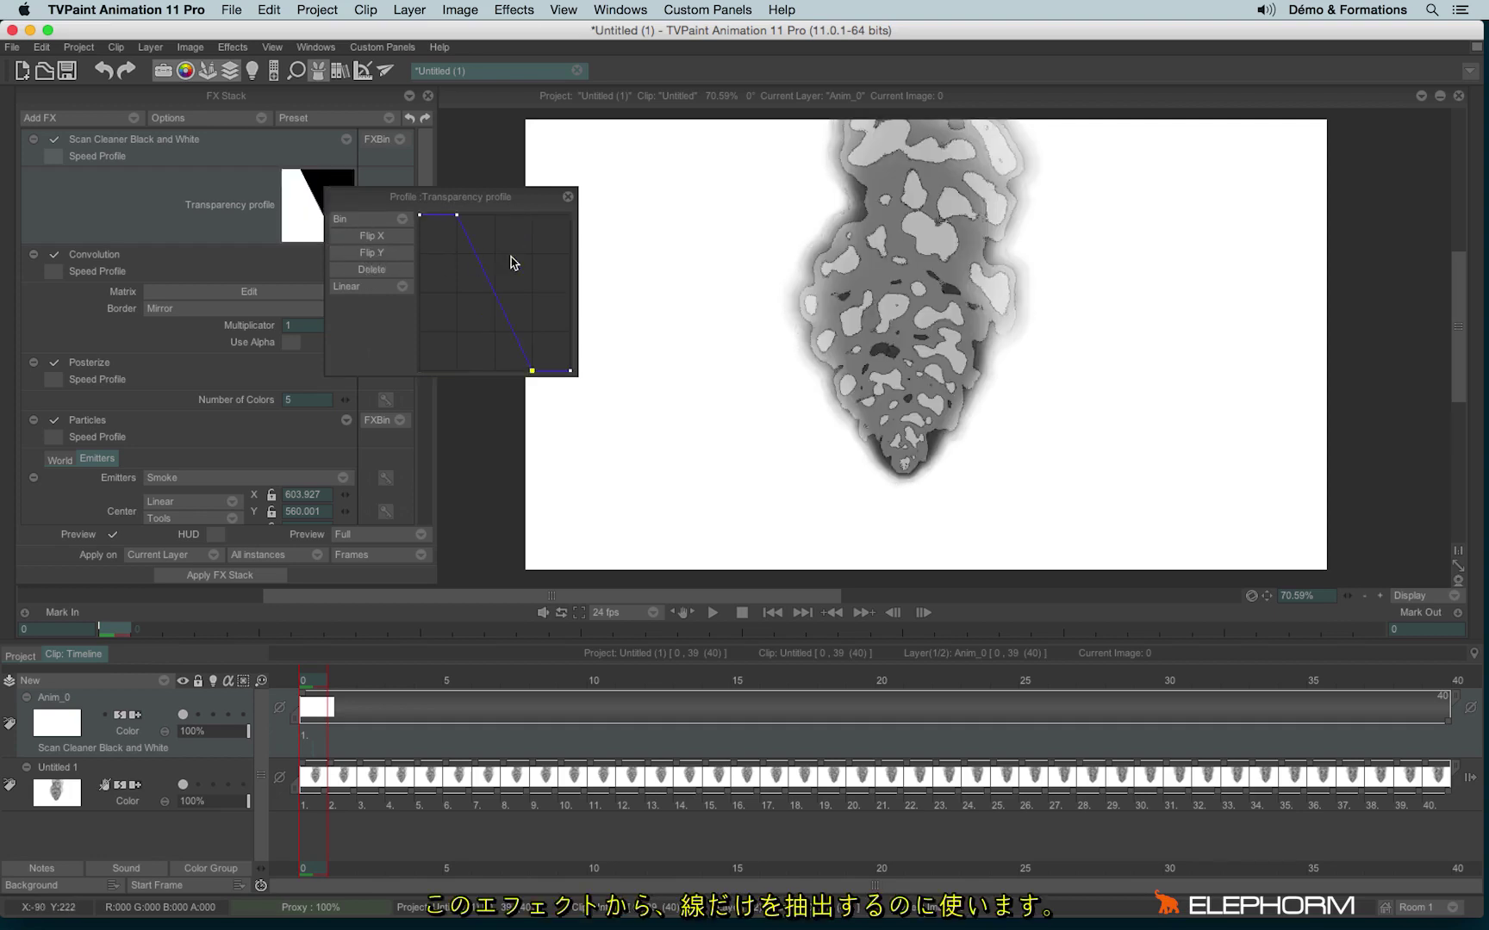
pyautogui.click(568, 197)
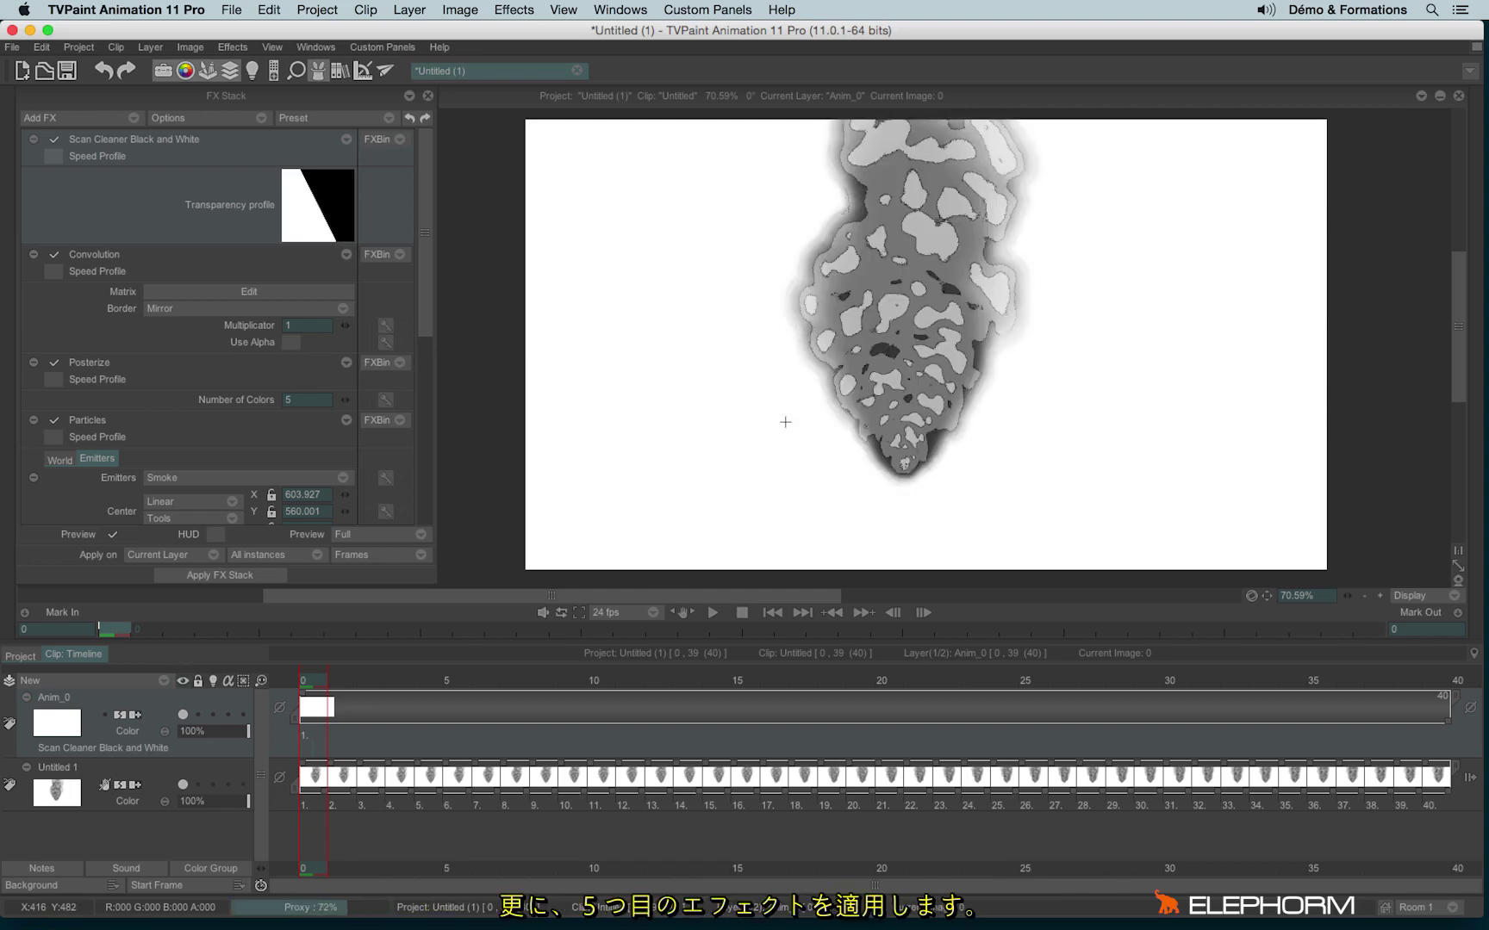
# Add a Stylize > Border effect and thin its Size to 1.1
pyautogui.click(93, 118)
pyautogui.moveTo(156, 285)
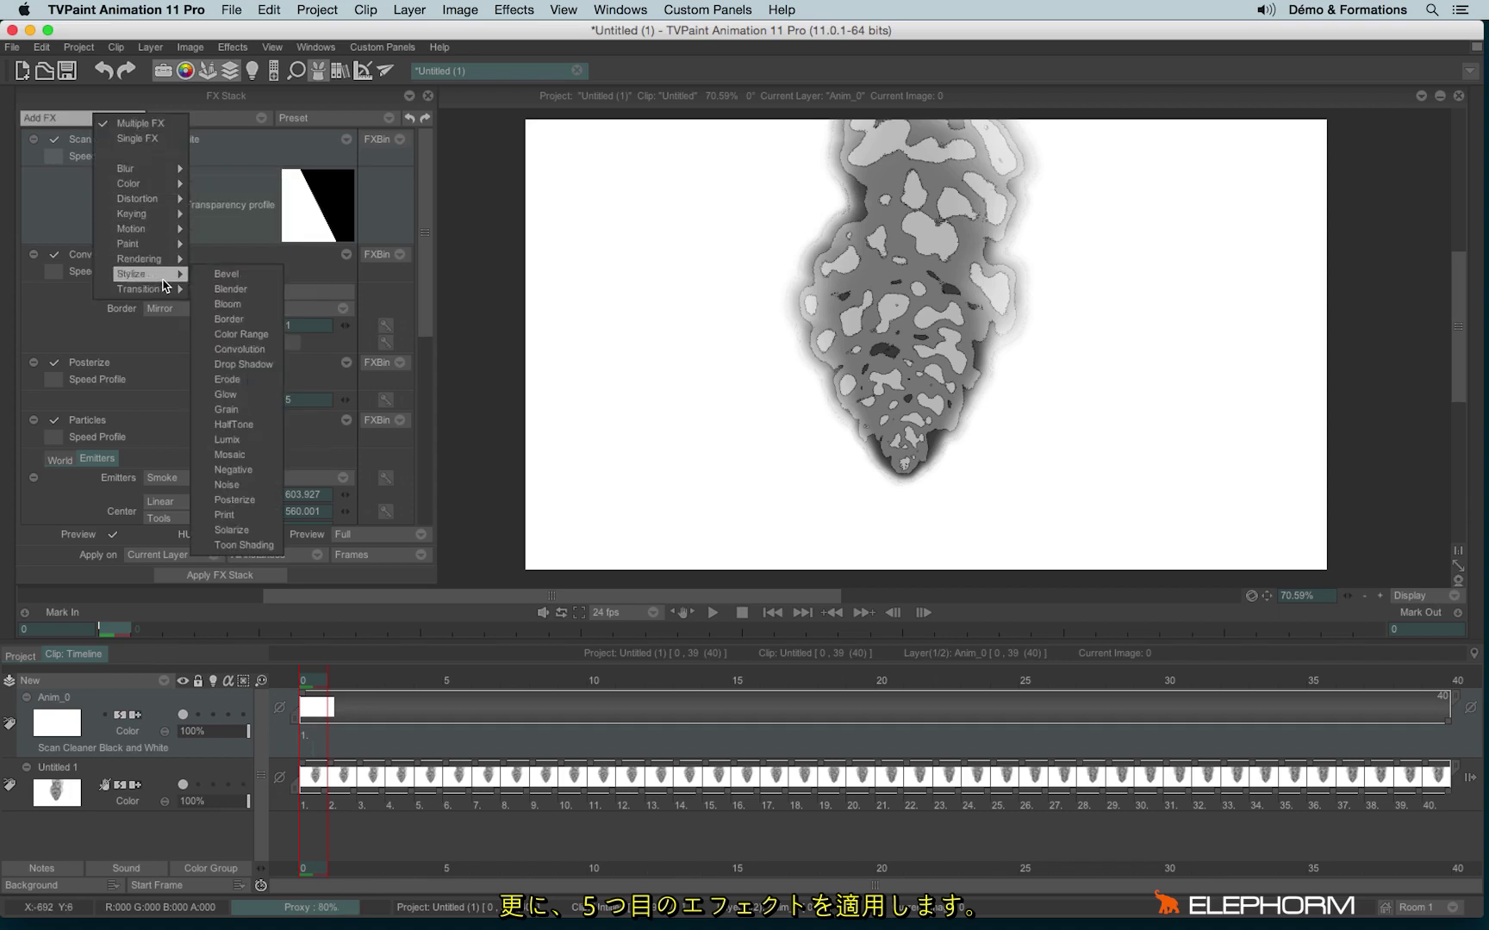
pyautogui.click(255, 320)
pyautogui.moveTo(338, 200); pyautogui.dragTo(347, 203)
# Render the FX stack onto all Anim_0 frames, then close the panel and play
pyautogui.moveTo(312, 683)
pyautogui.mouseDown()
pyautogui.moveTo(646, 686)
pyautogui.moveTo(305, 682)
pyautogui.mouseUp()
pyautogui.click(221, 575)
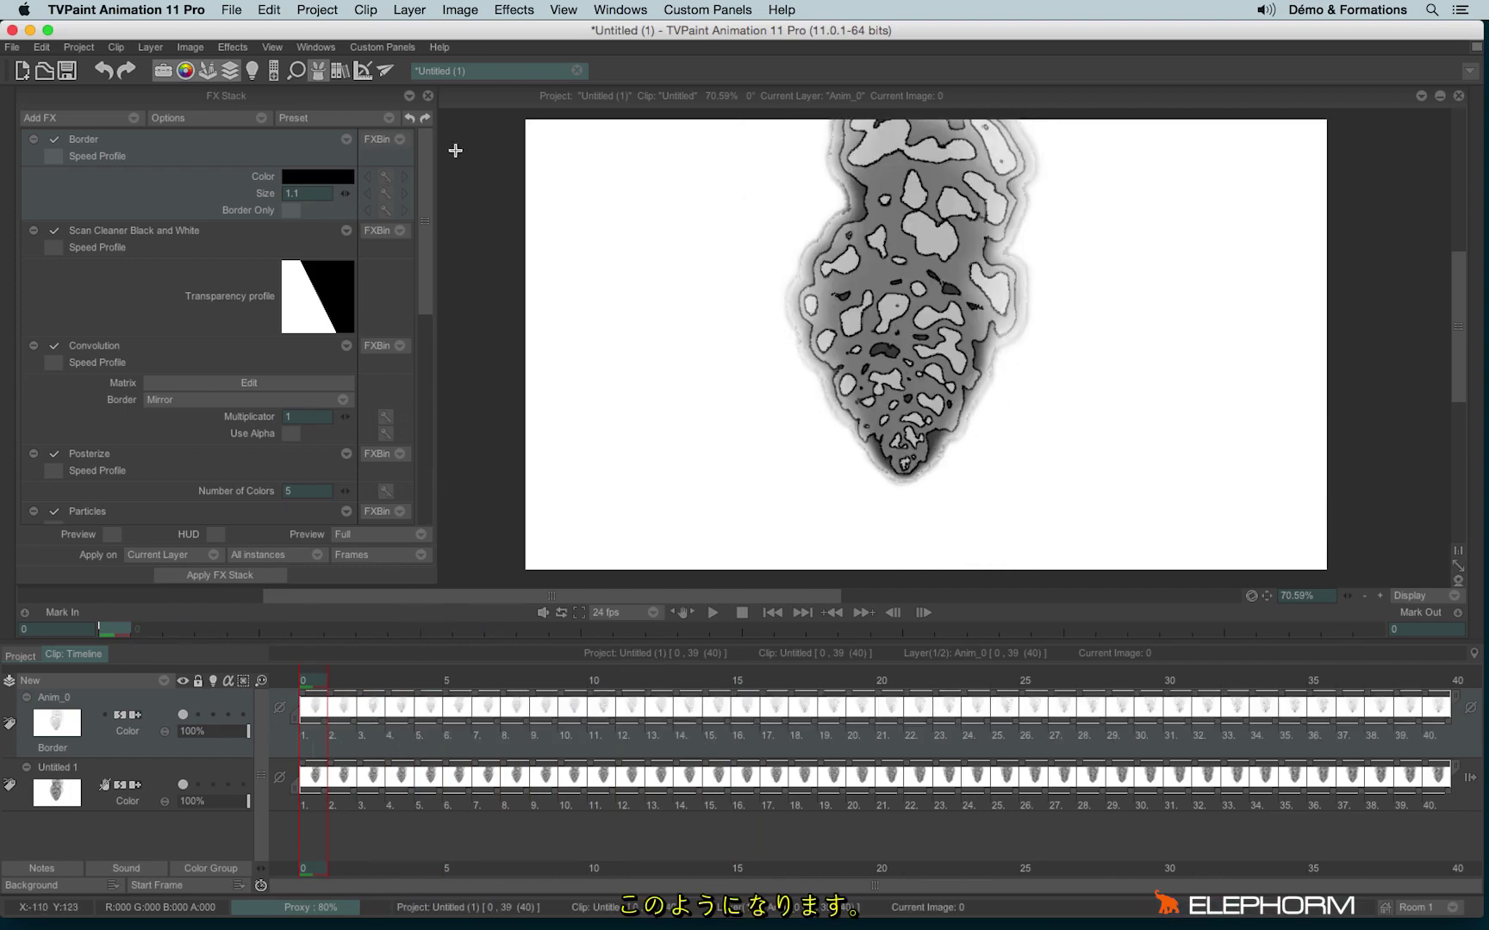
pyautogui.click(427, 98)
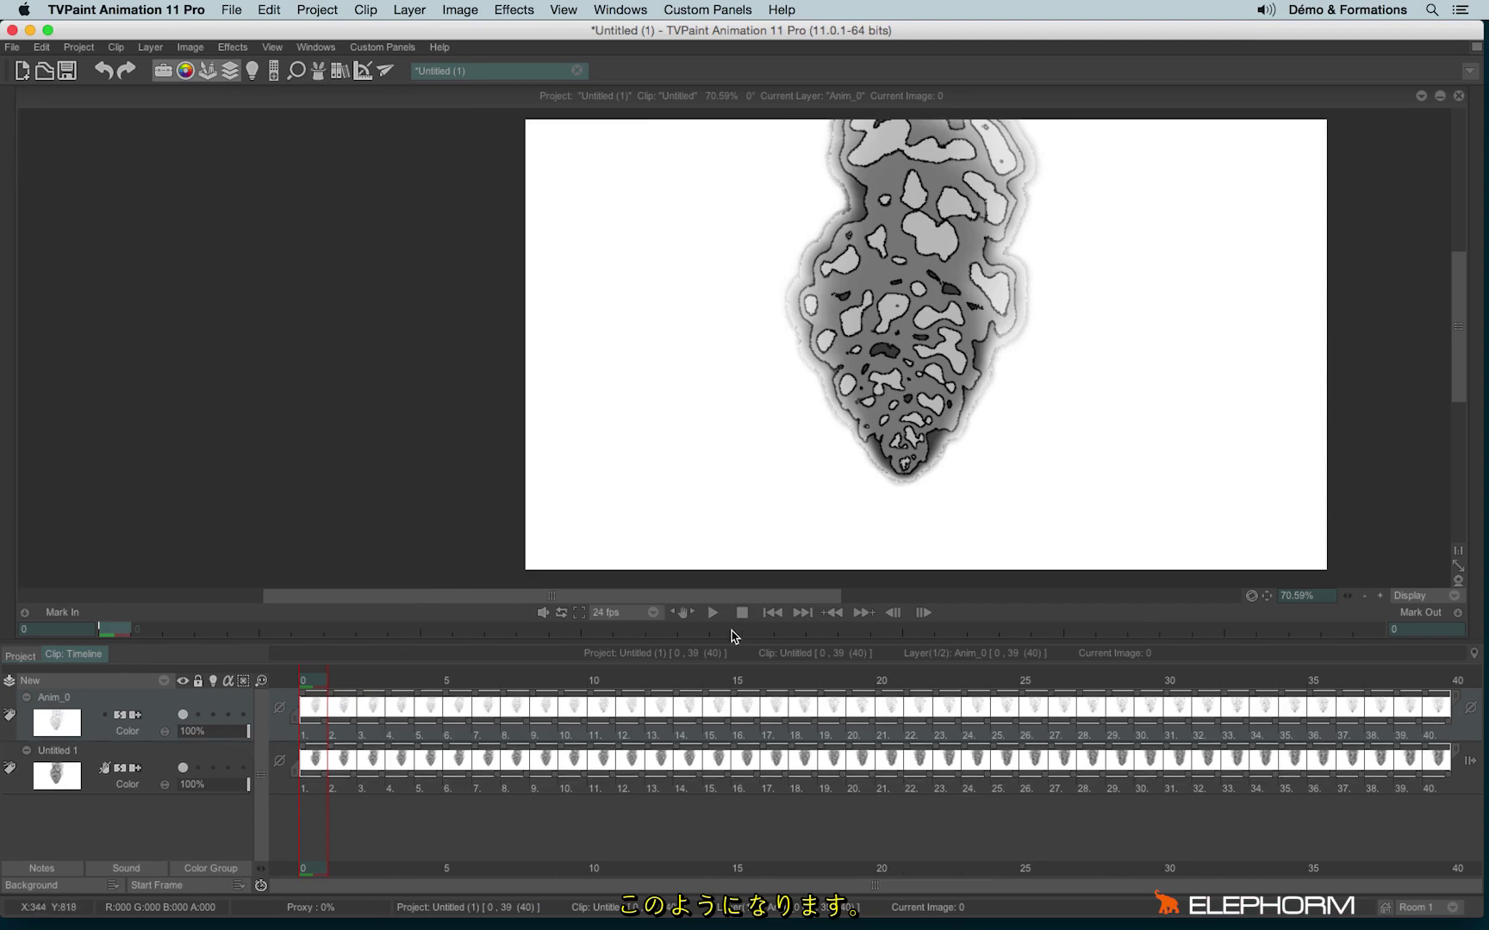